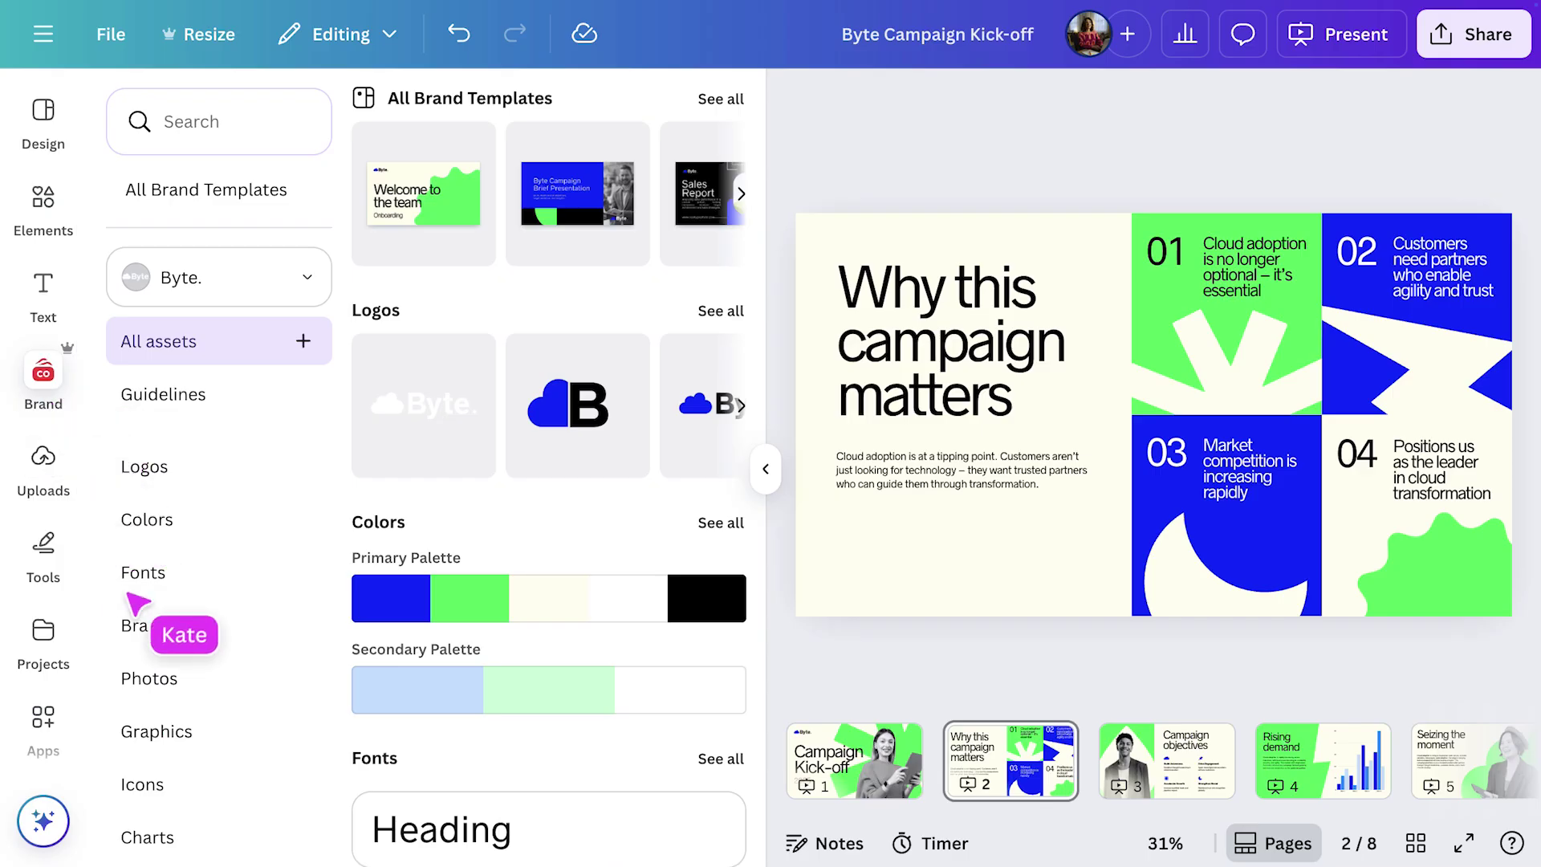
View the Brand Graphics and present in presenter view with a phone remote connected
{"action": "left_click", "coordinate": [255, 740]}
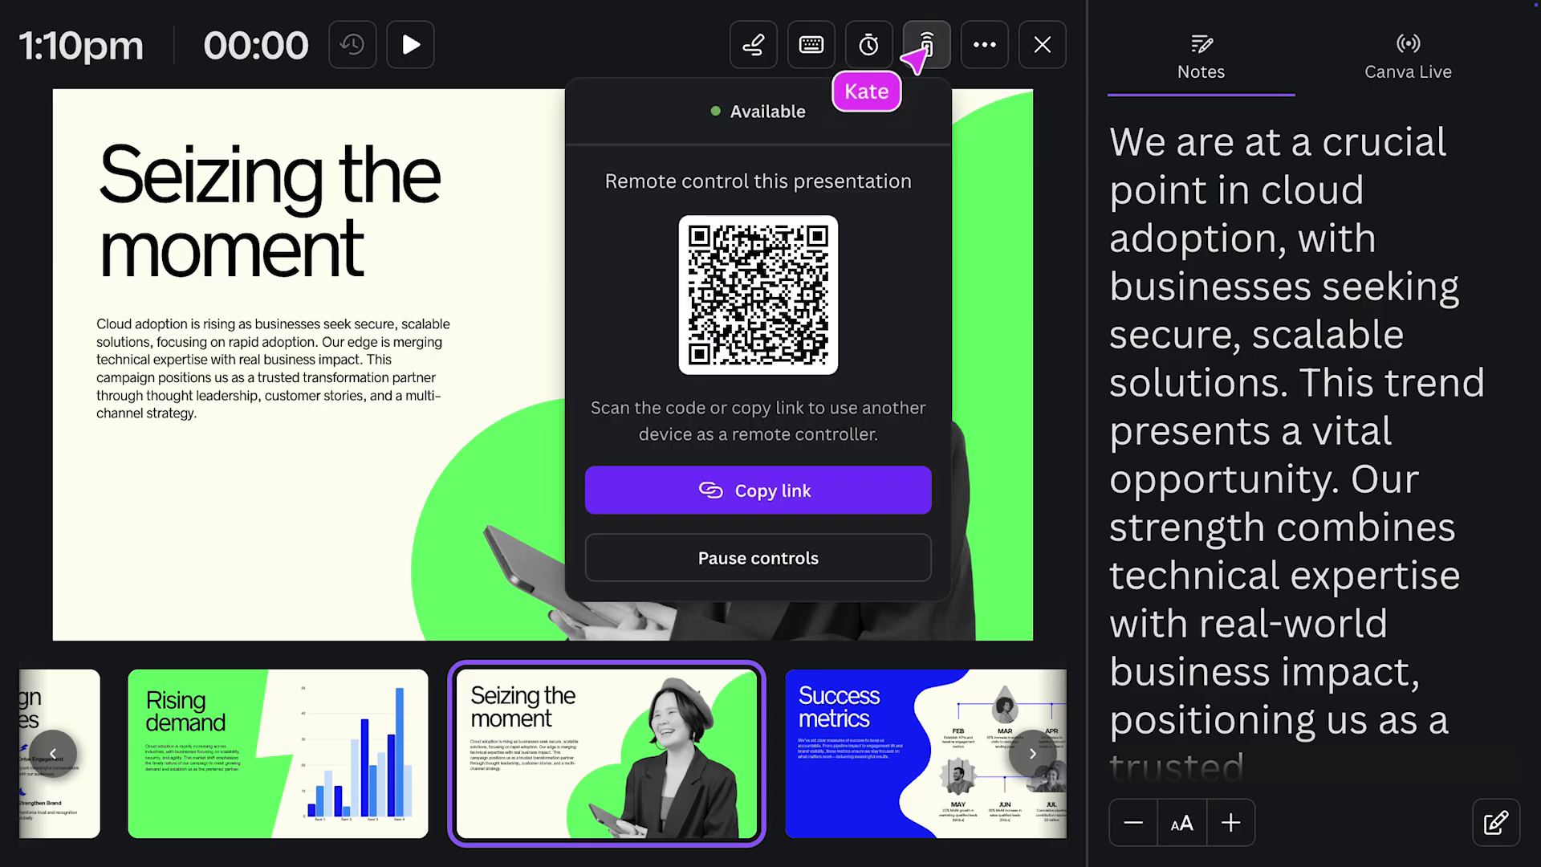
{"action": "left_click", "coordinate": [923, 48]}
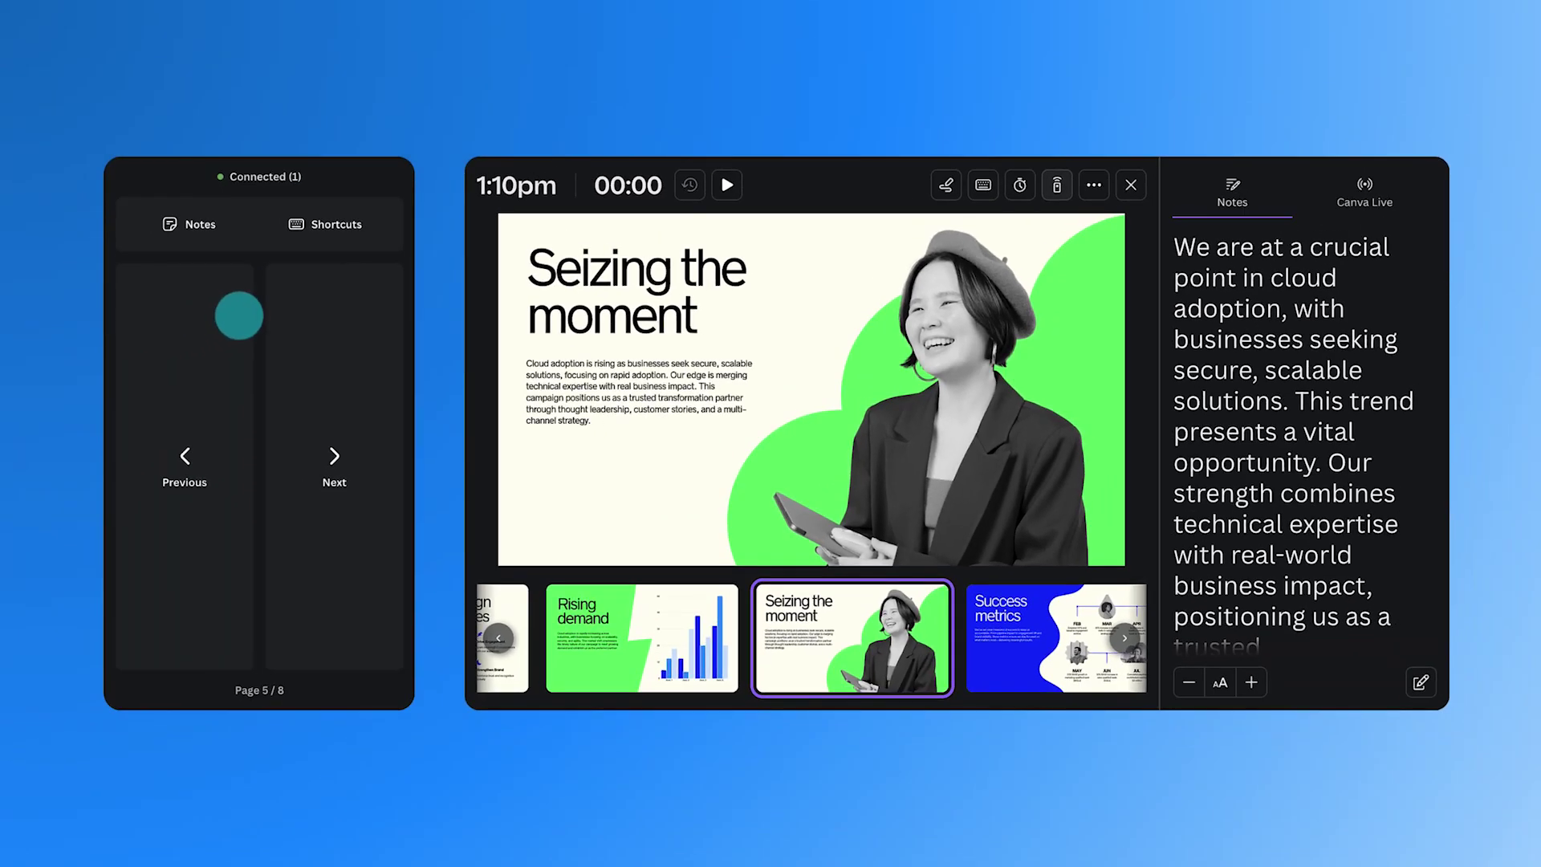
Show the reaction shortcuts on the phone remote
{"action": "left_click", "coordinate": [341, 224]}
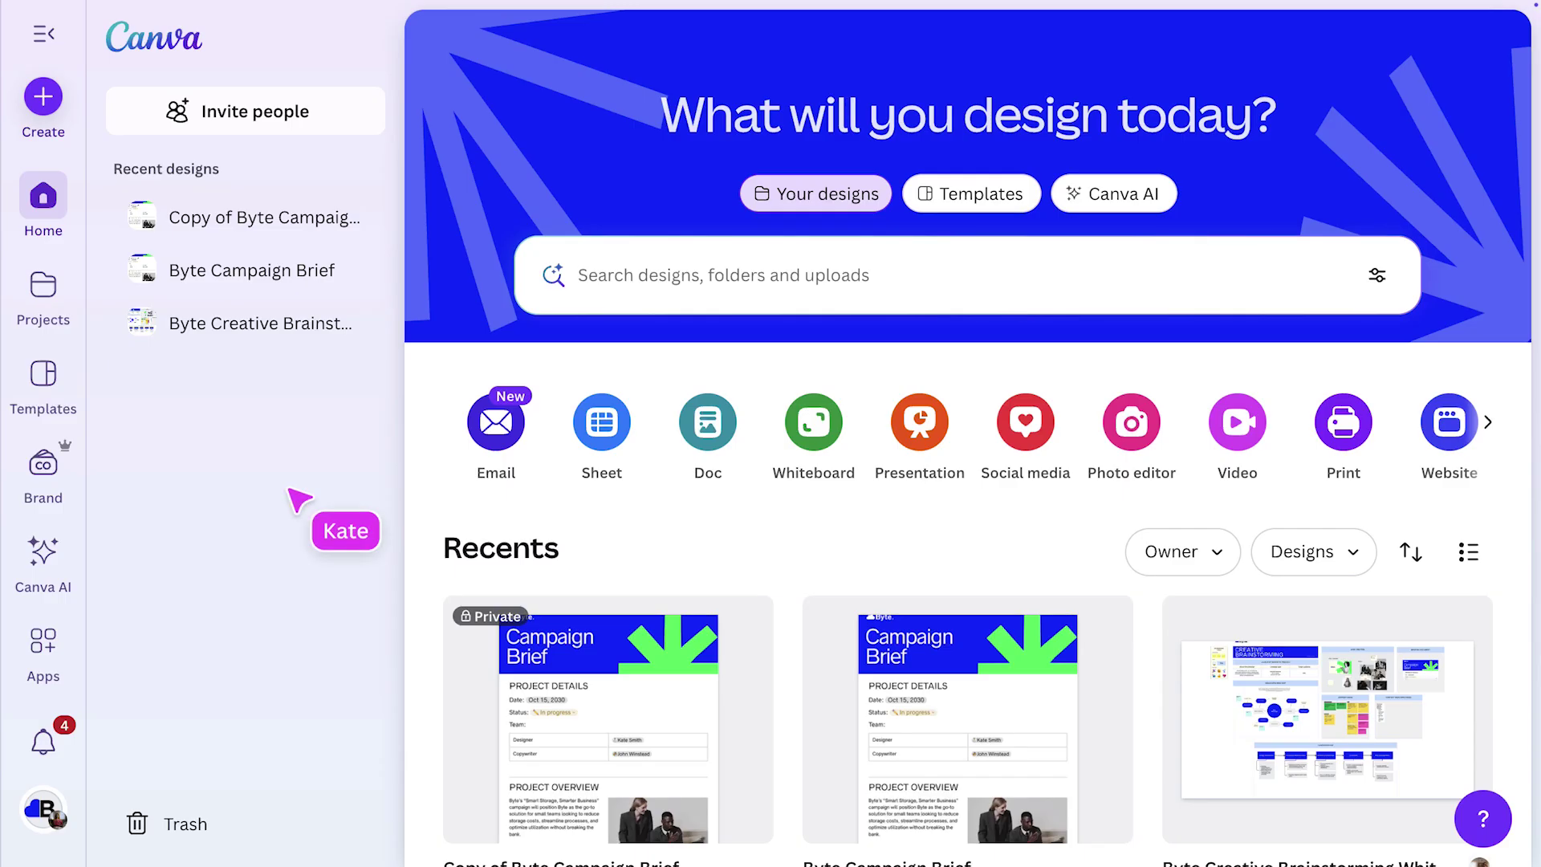
Search templates for 'pitch deck' and scroll through the presentation results
{"action": "left_click", "coordinate": [53, 395]}
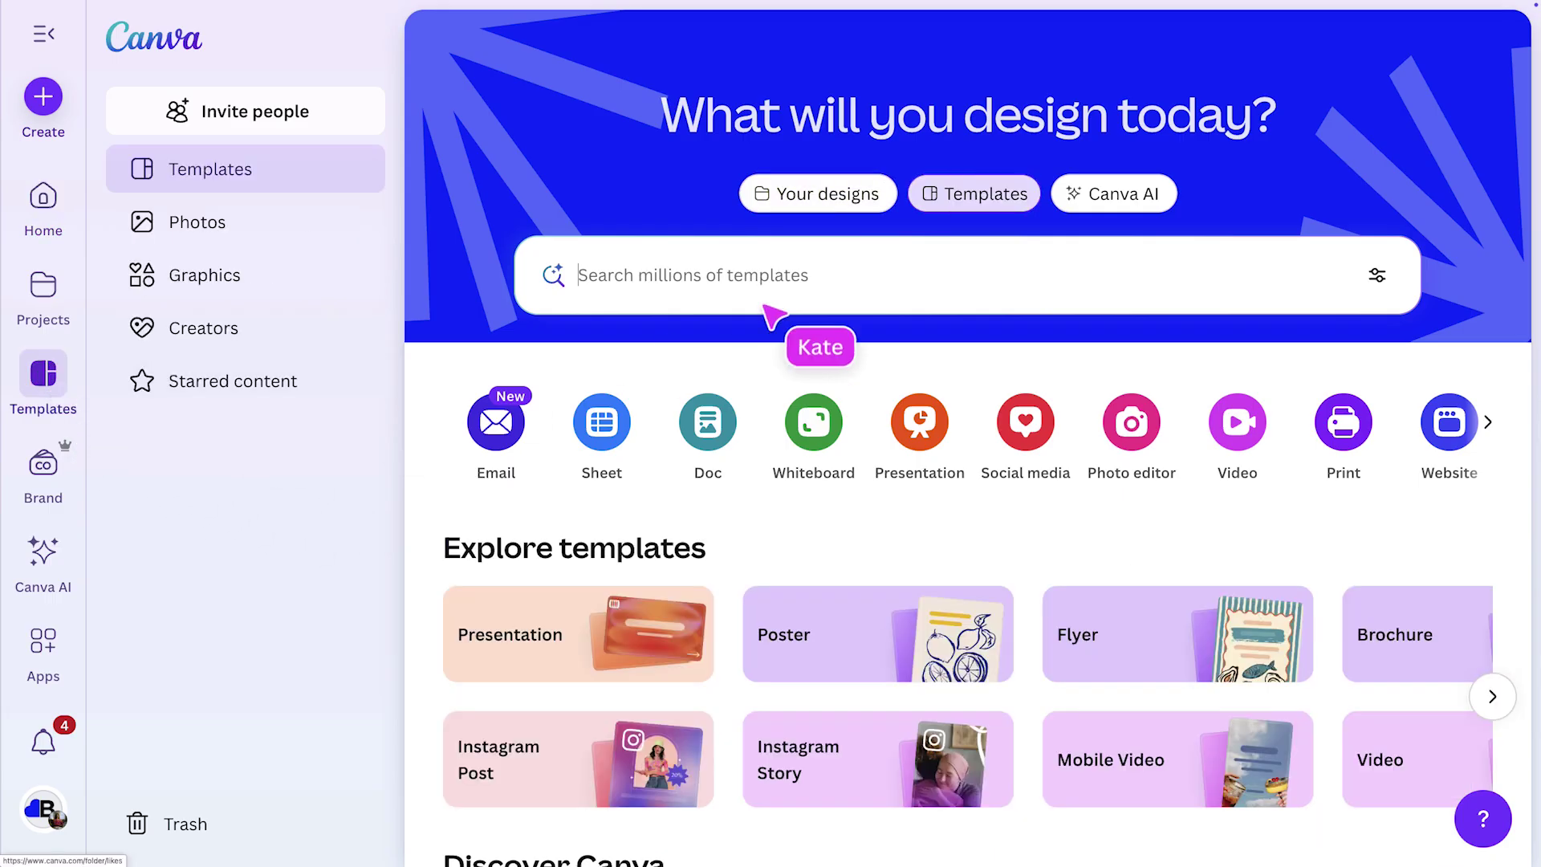
{"action": "left_click", "coordinate": [782, 305]}
{"action": "type", "text": "pitch deck"}
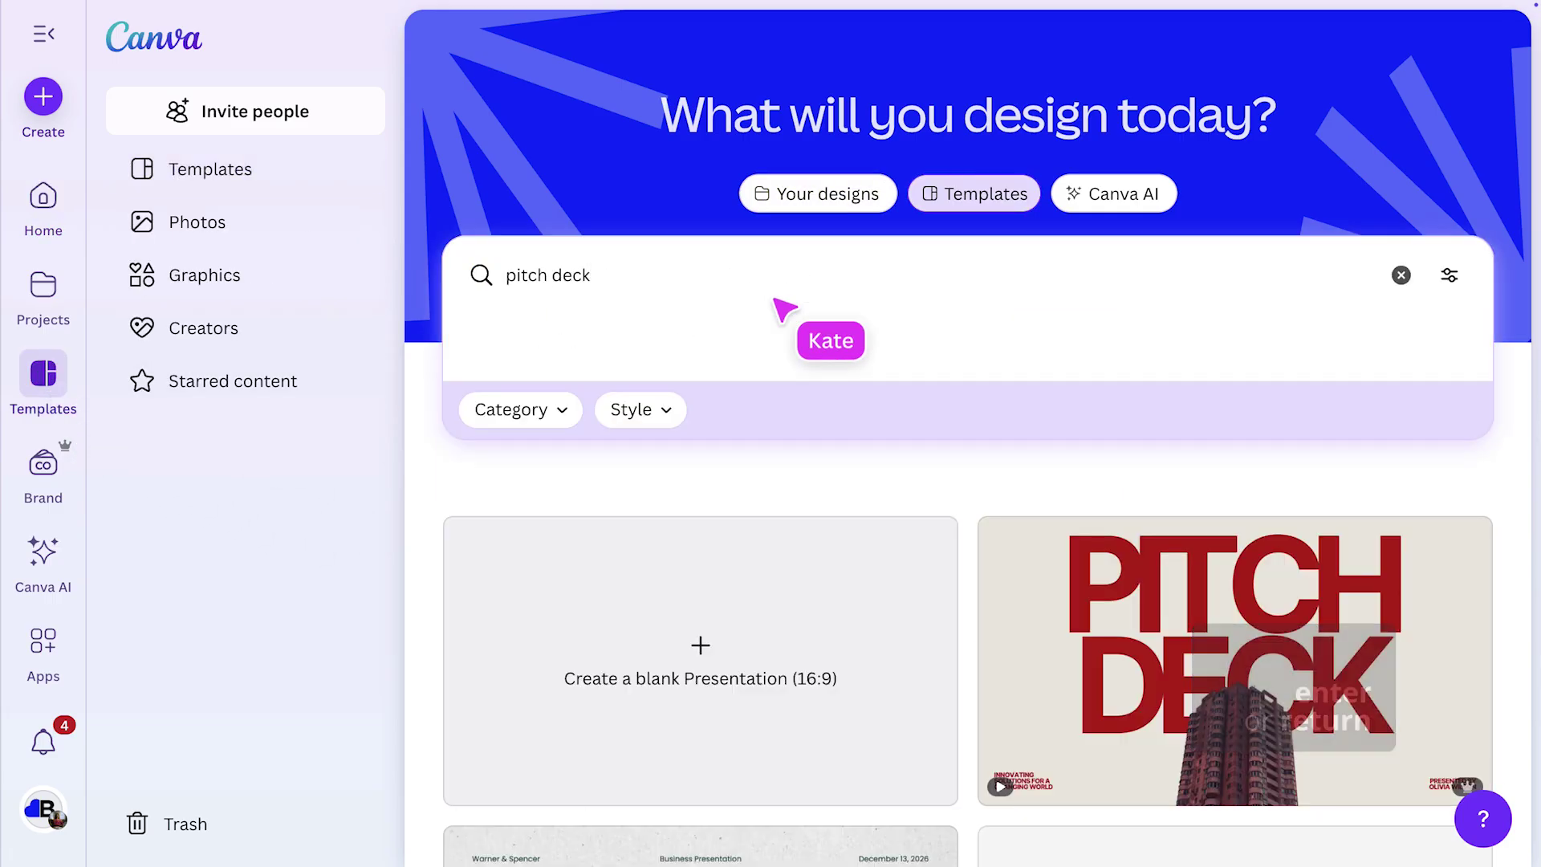
{"action": "scroll", "coordinate": [987, 614], "scroll_direction": "down", "scroll_amount": 3}
{"action": "scroll", "coordinate": [971, 596], "scroll_direction": "down", "scroll_amount": 6}
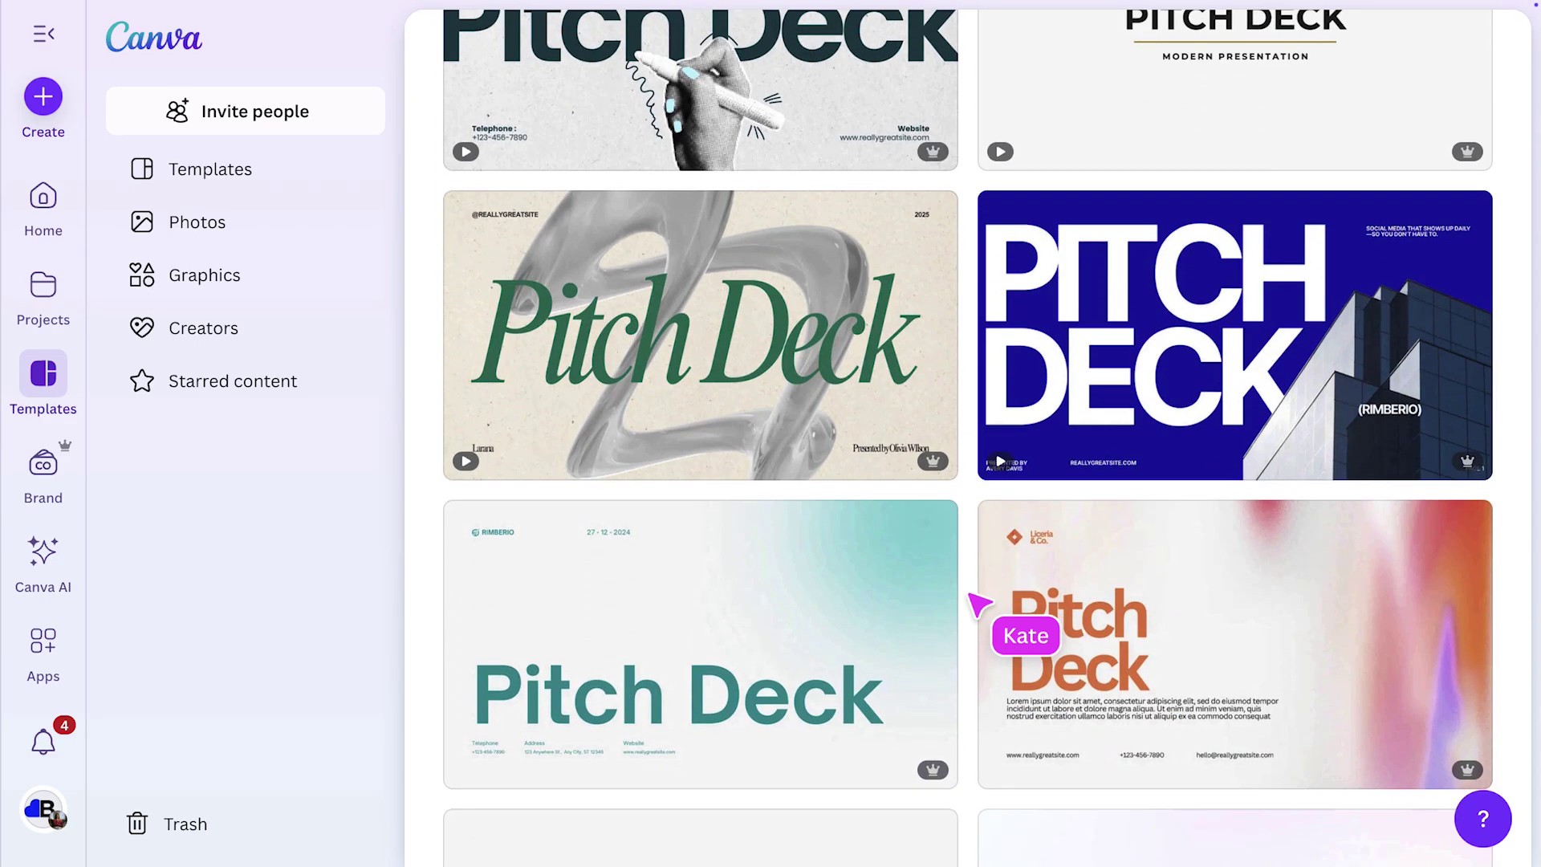
{"action": "scroll", "coordinate": [970, 596], "scroll_direction": "down", "scroll_amount": 4}
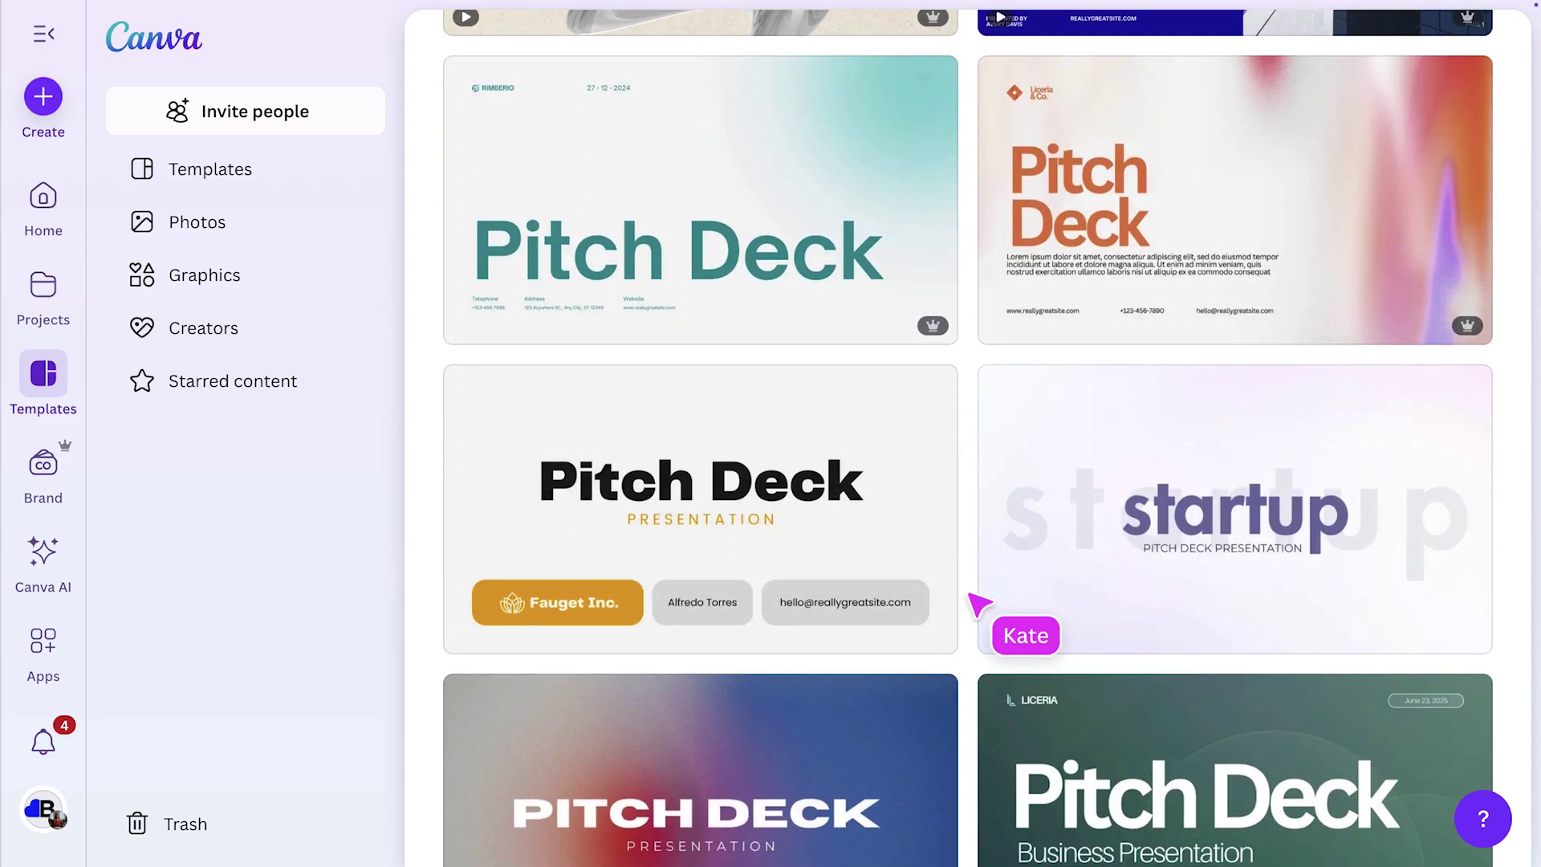
{"action": "scroll", "coordinate": [971, 595], "scroll_direction": "up", "scroll_amount": 13}
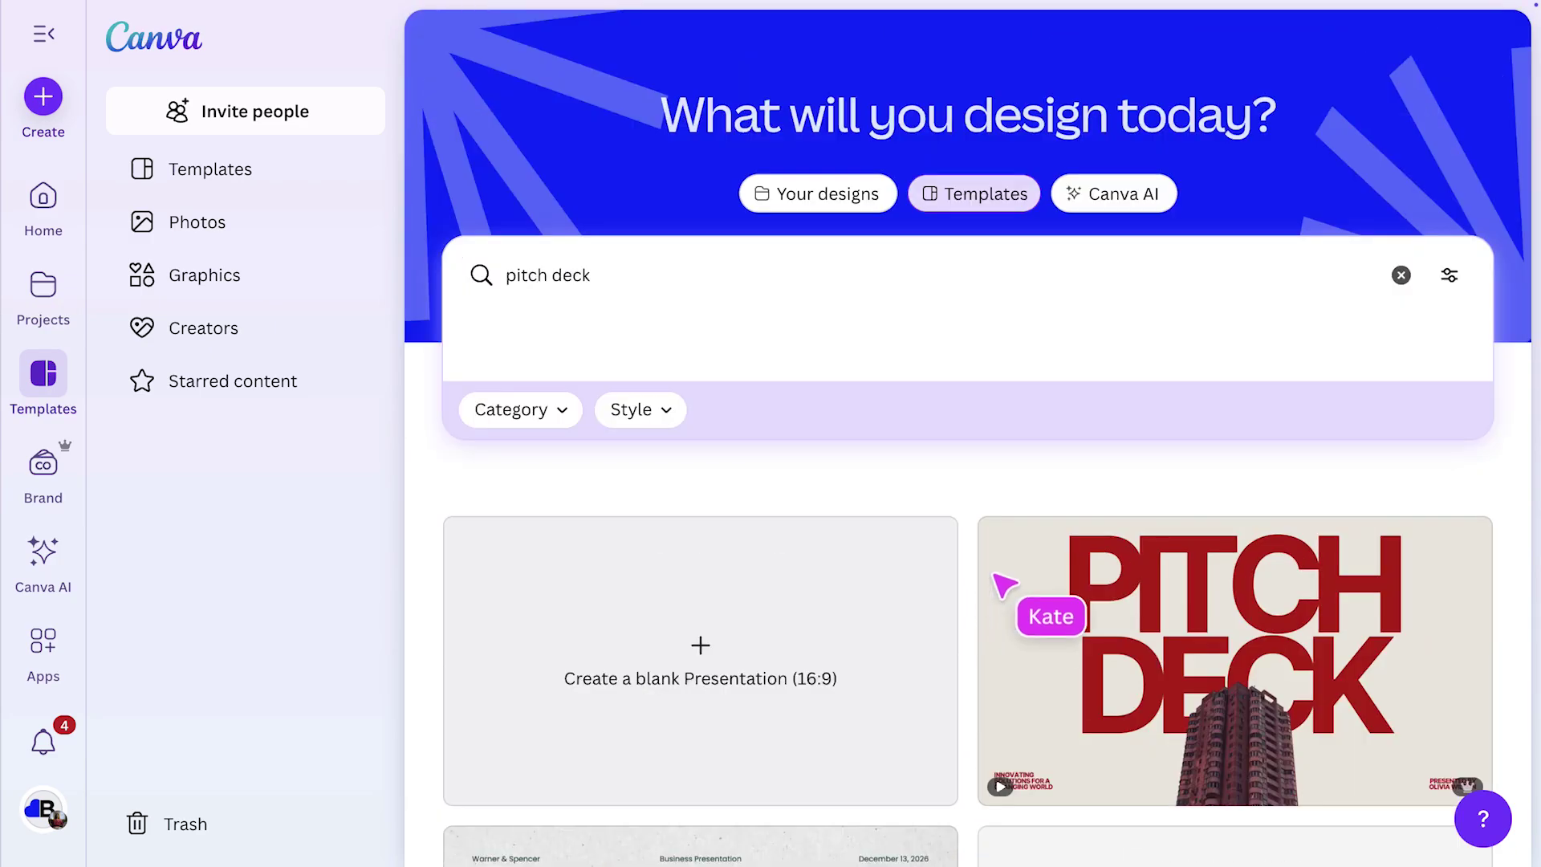
Set up a Canva AI presentation request with Professional audience, Digital style and Balanced length
{"action": "left_click", "coordinate": [1139, 199]}
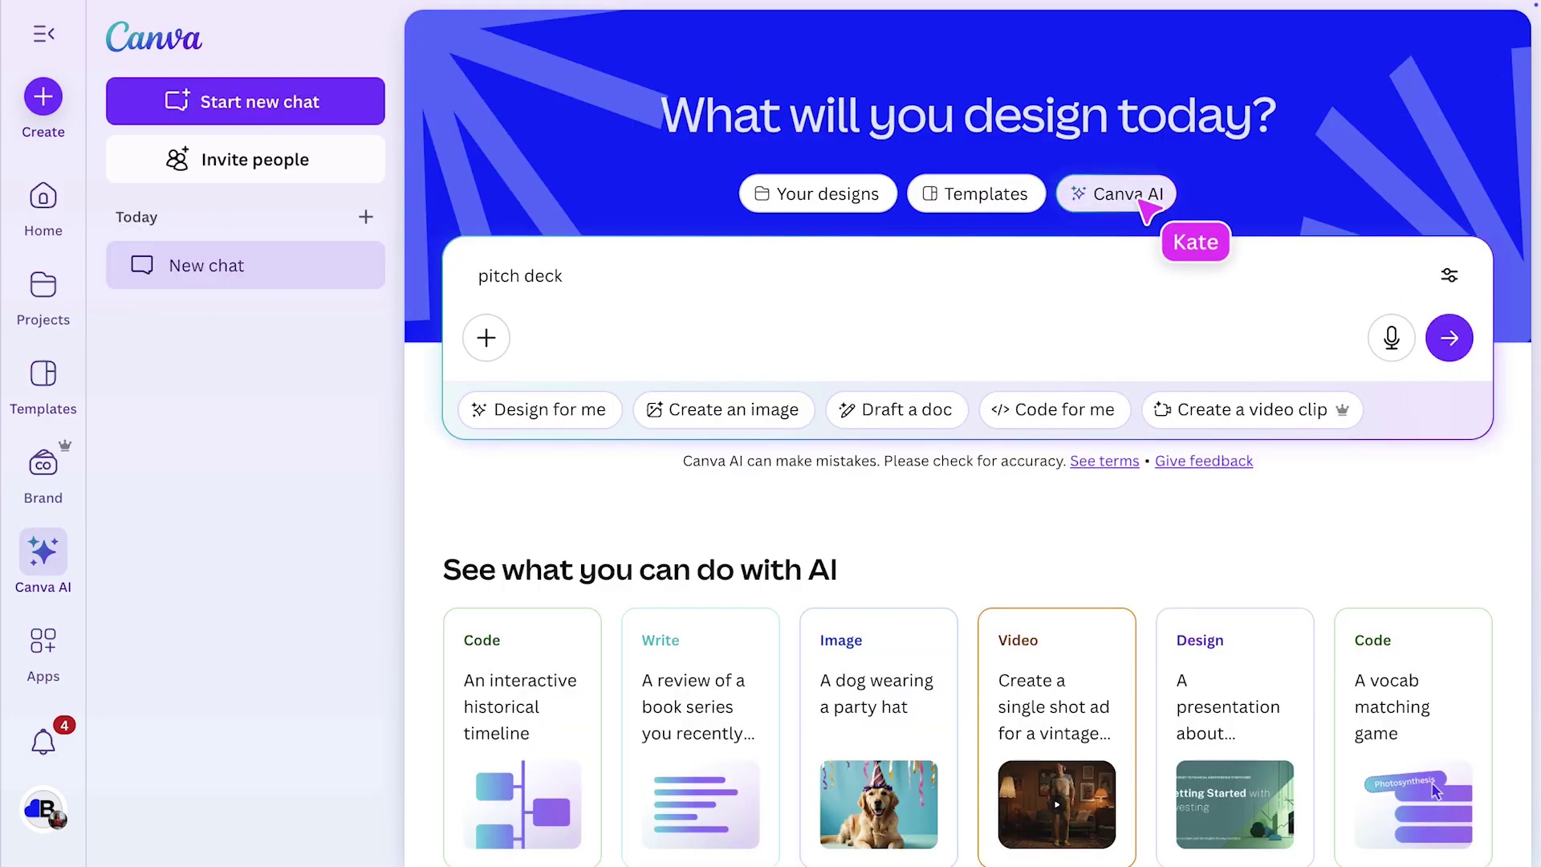
{"action": "left_click", "coordinate": [595, 421]}
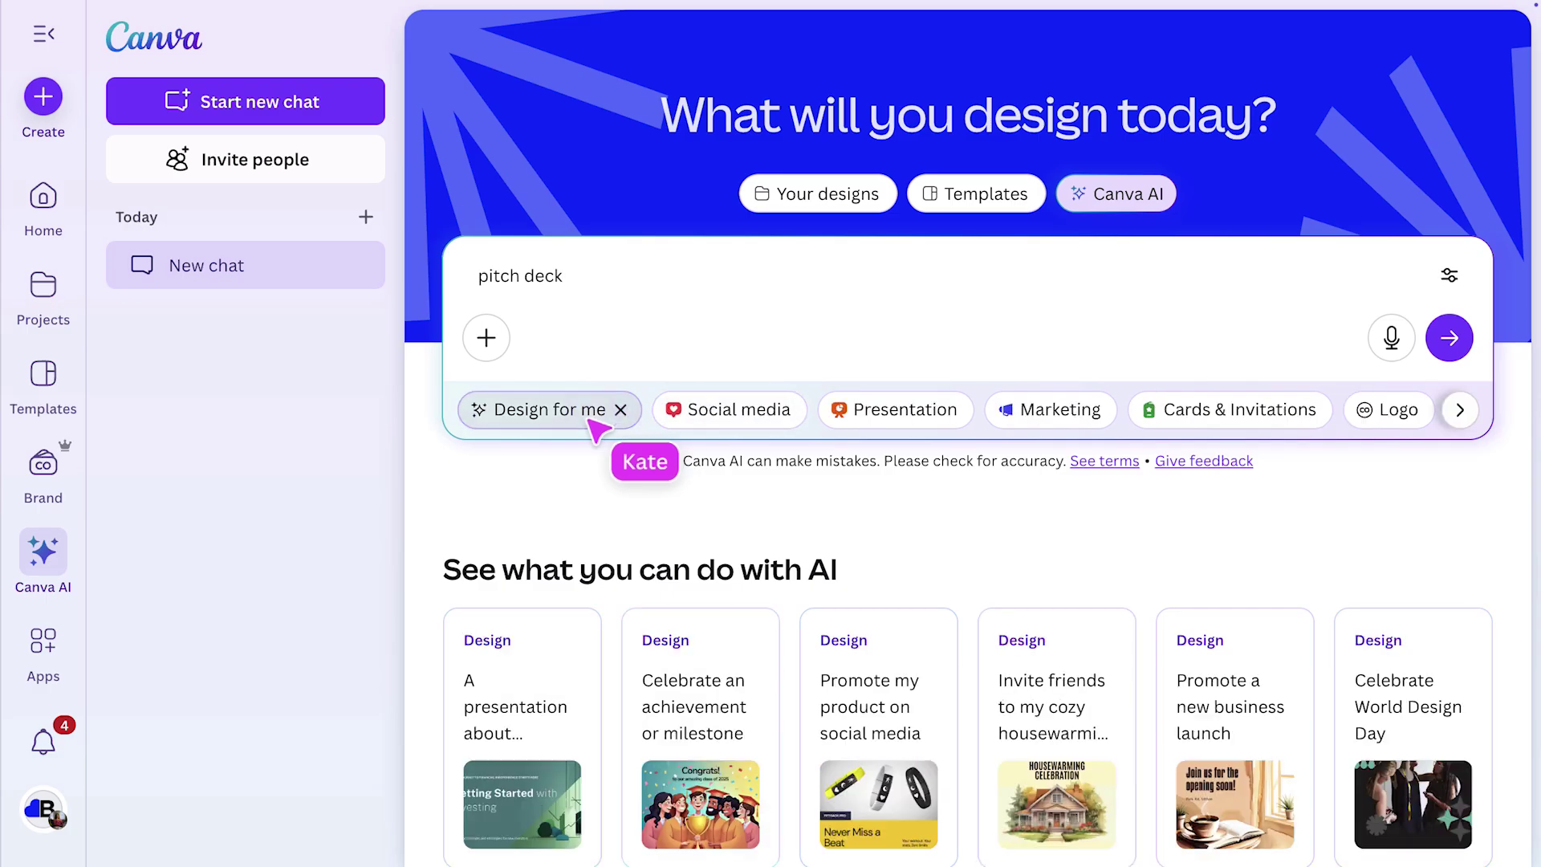
{"action": "left_click", "coordinate": [900, 414]}
{"action": "left_click", "coordinate": [936, 422]}
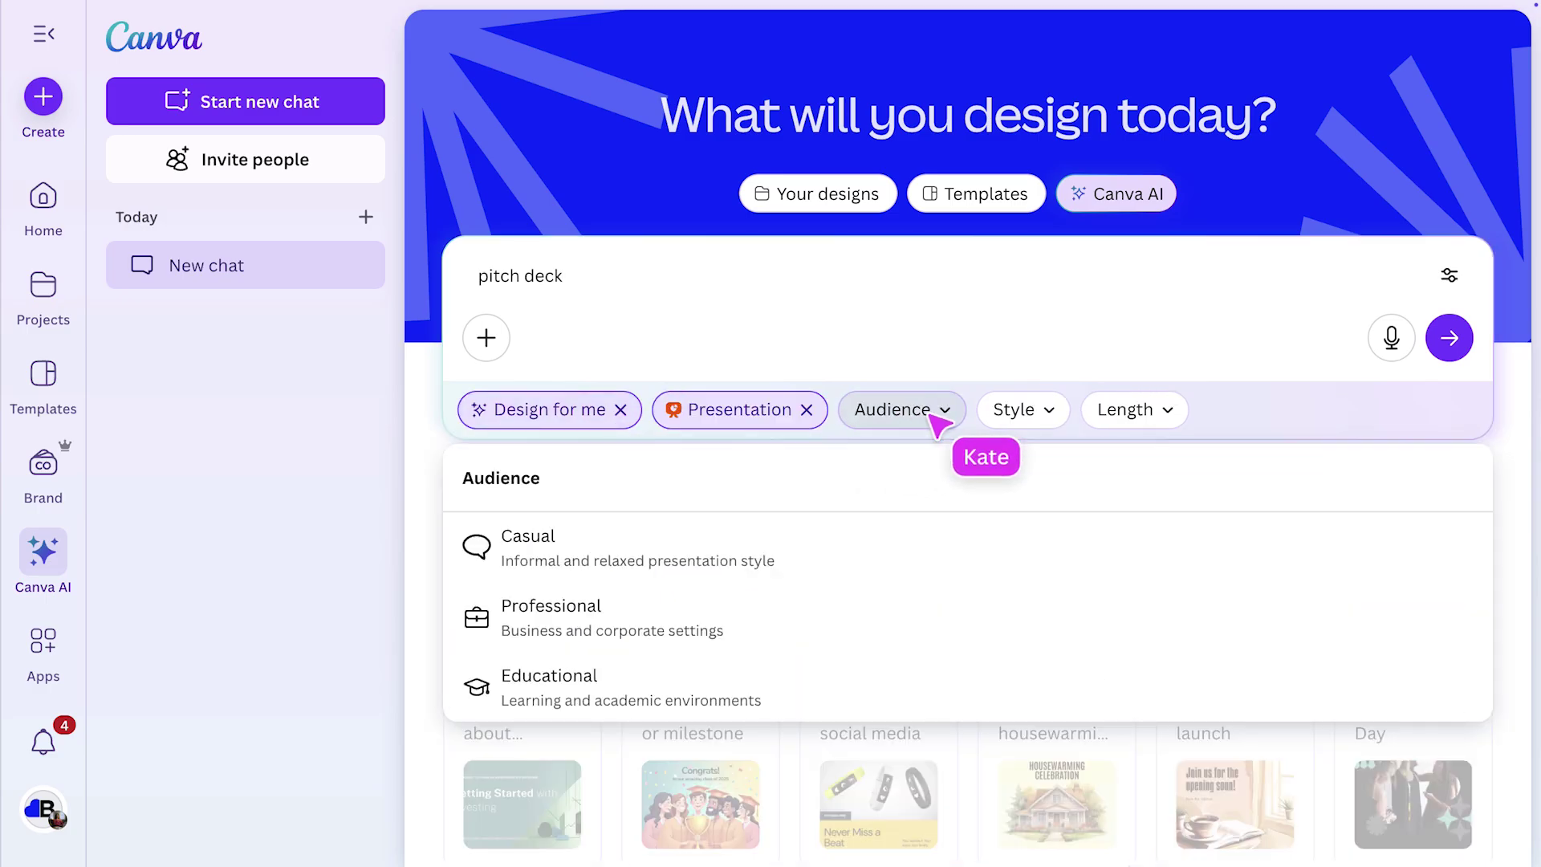
{"action": "left_click", "coordinate": [794, 629]}
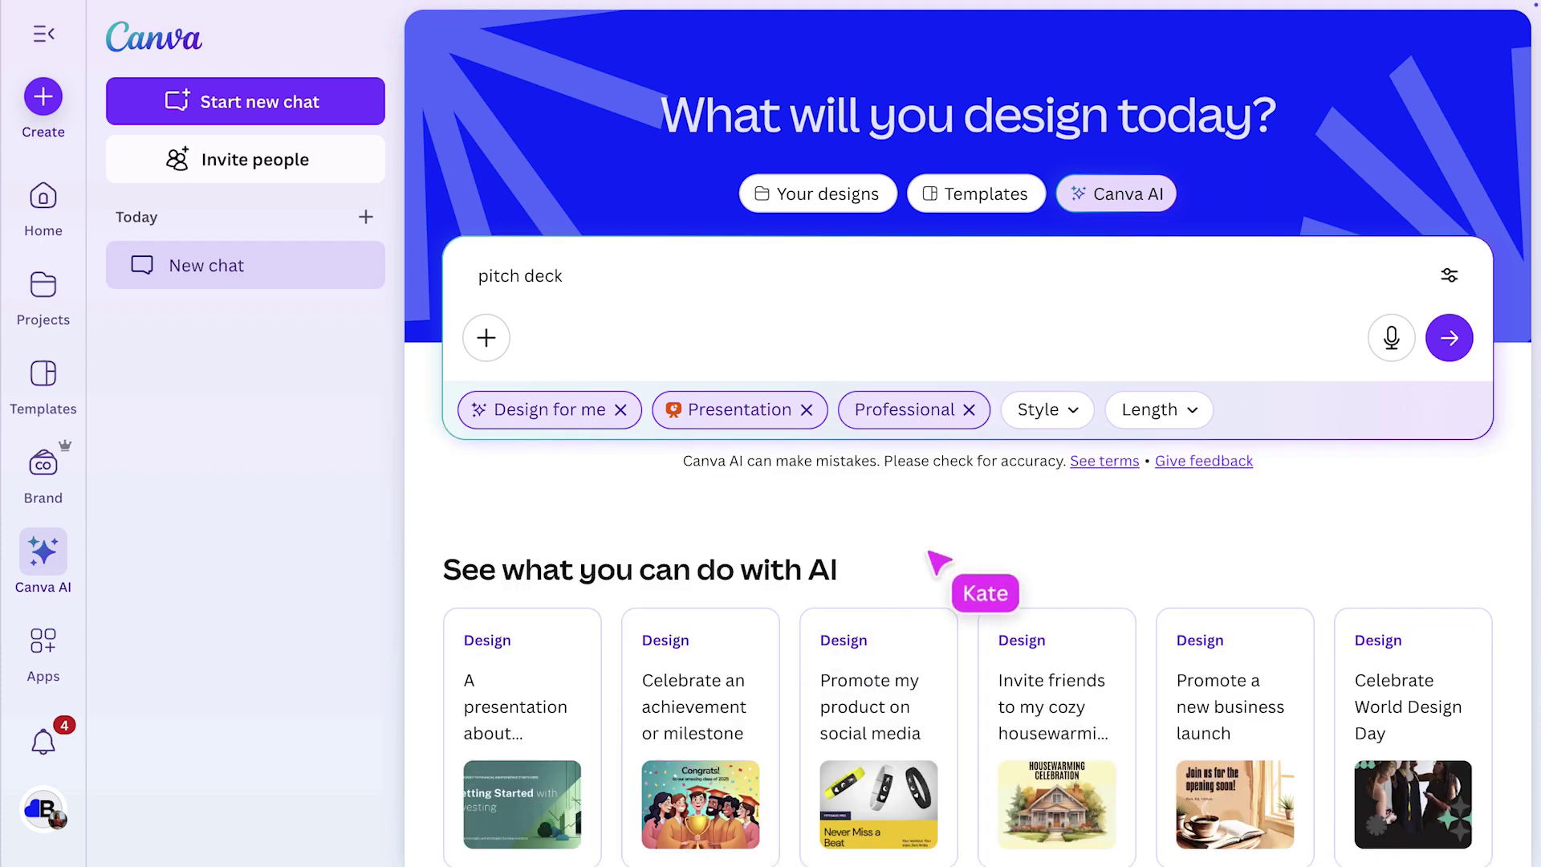
{"action": "left_click", "coordinate": [1079, 420]}
{"action": "left_click", "coordinate": [1392, 613]}
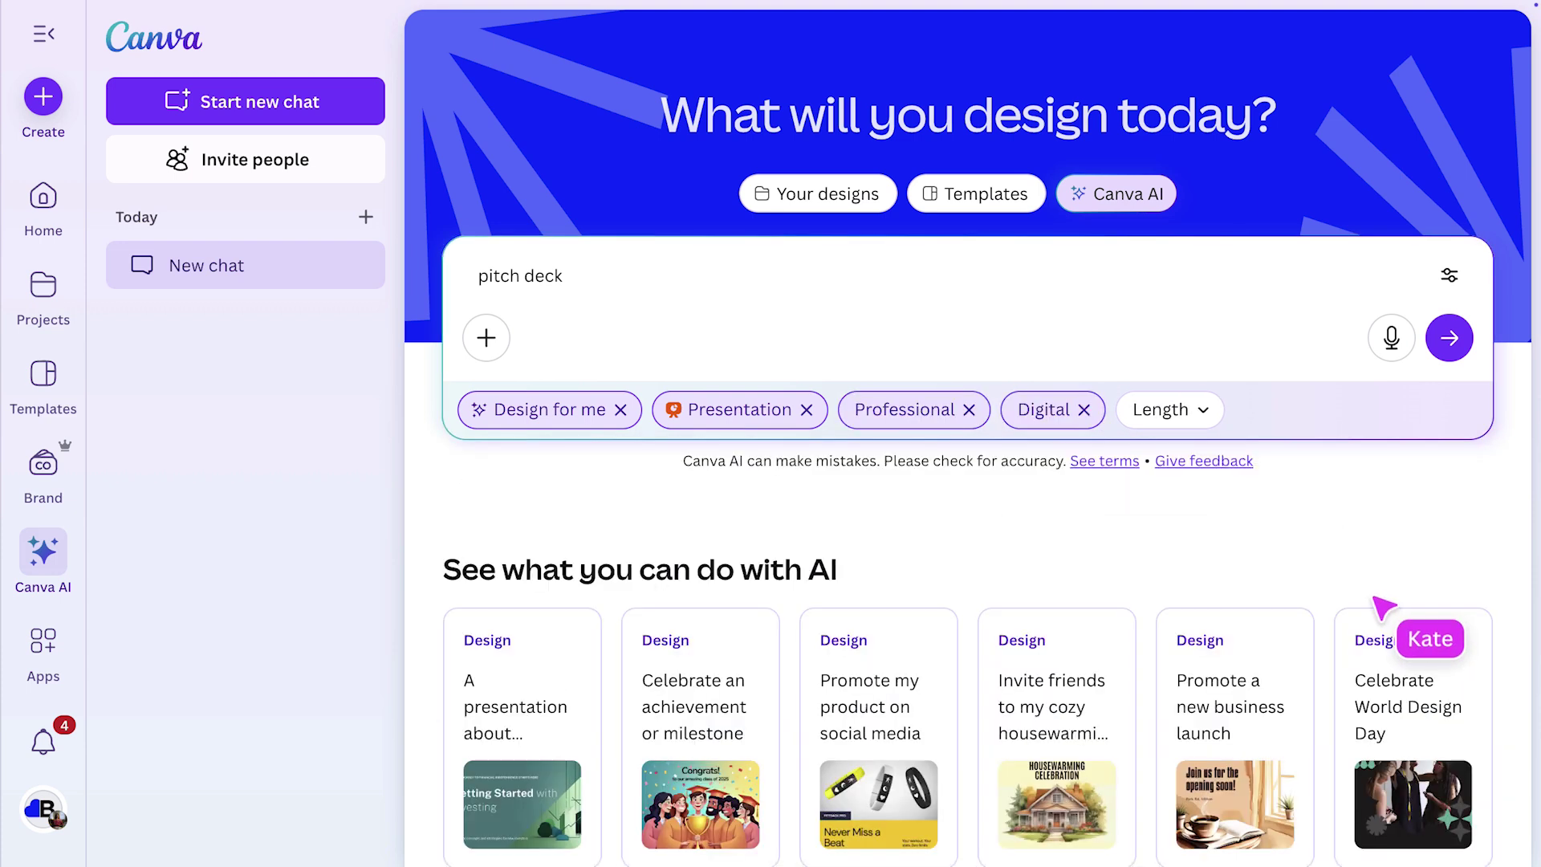
{"action": "left_click", "coordinate": [1193, 429]}
{"action": "left_click", "coordinate": [1104, 616]}
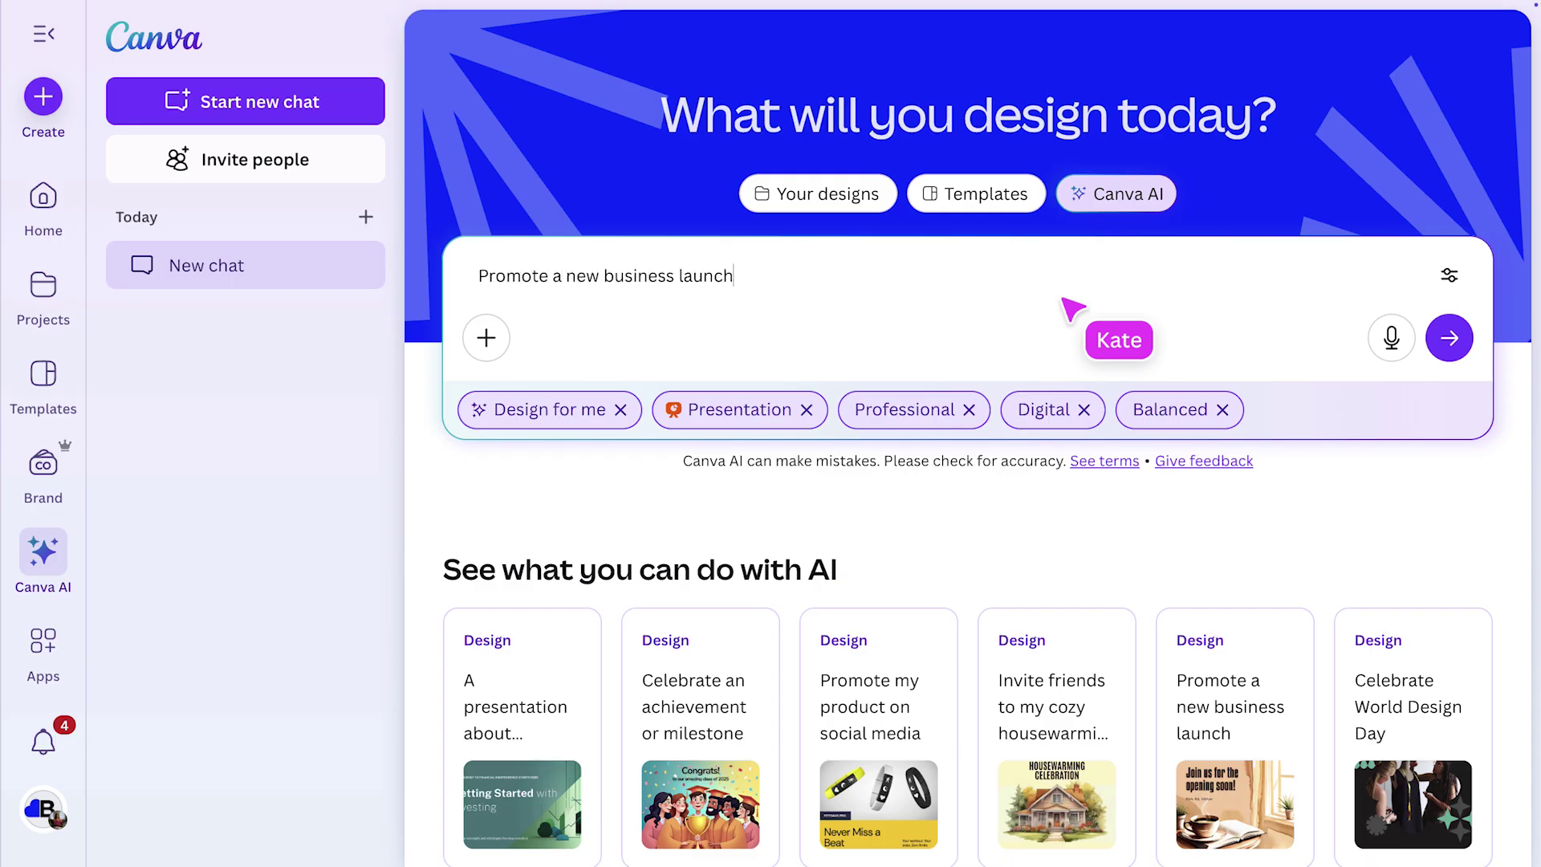
Submit the AI request, generate designs, and preview the isometric-office design
{"action": "left_click", "coordinate": [1449, 337]}
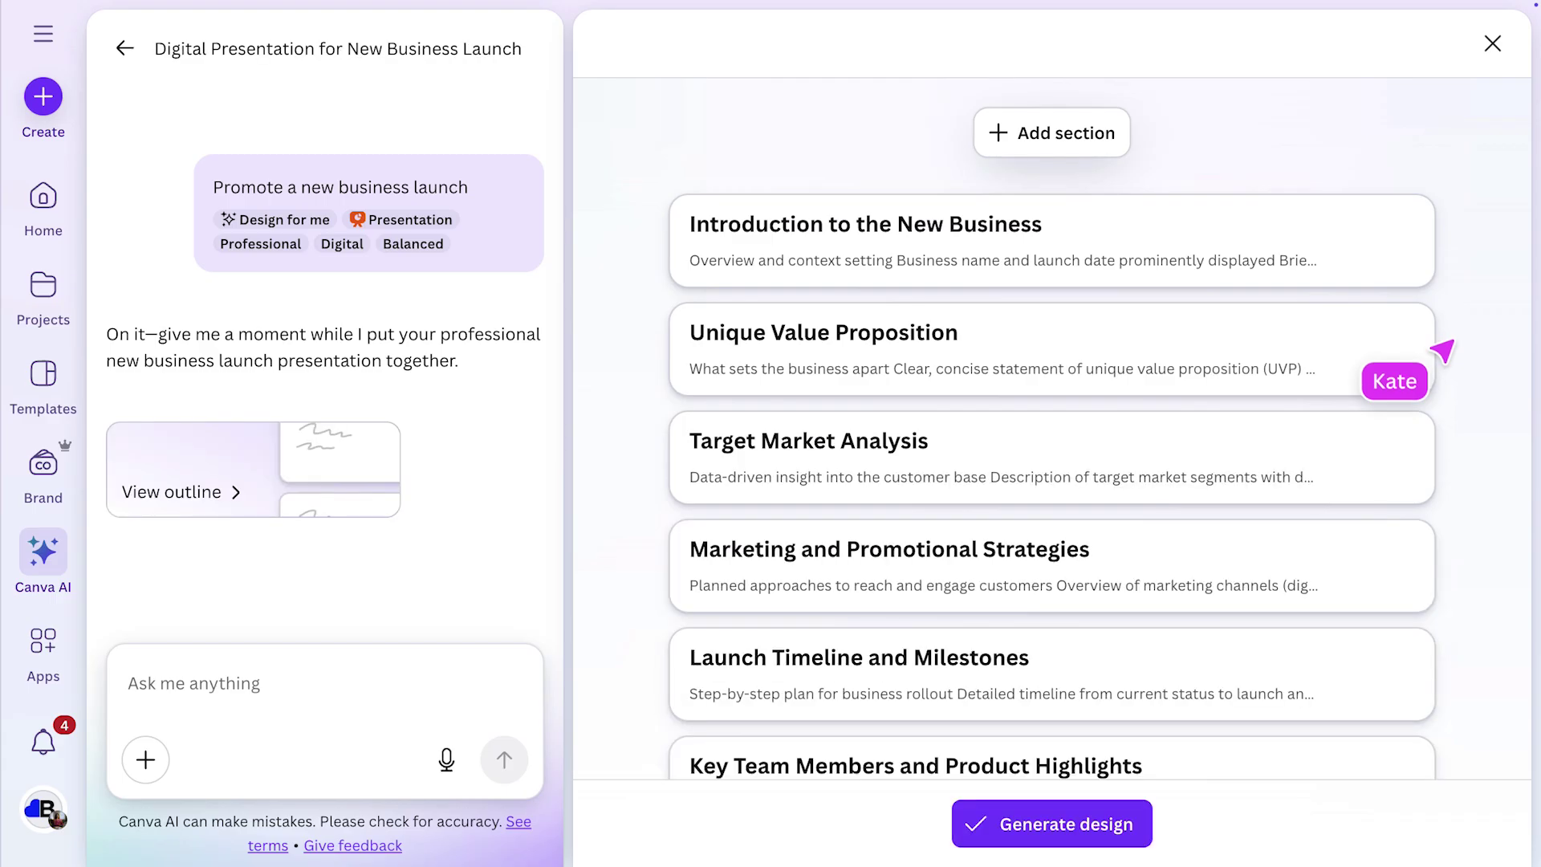
{"action": "left_click", "coordinate": [1088, 818]}
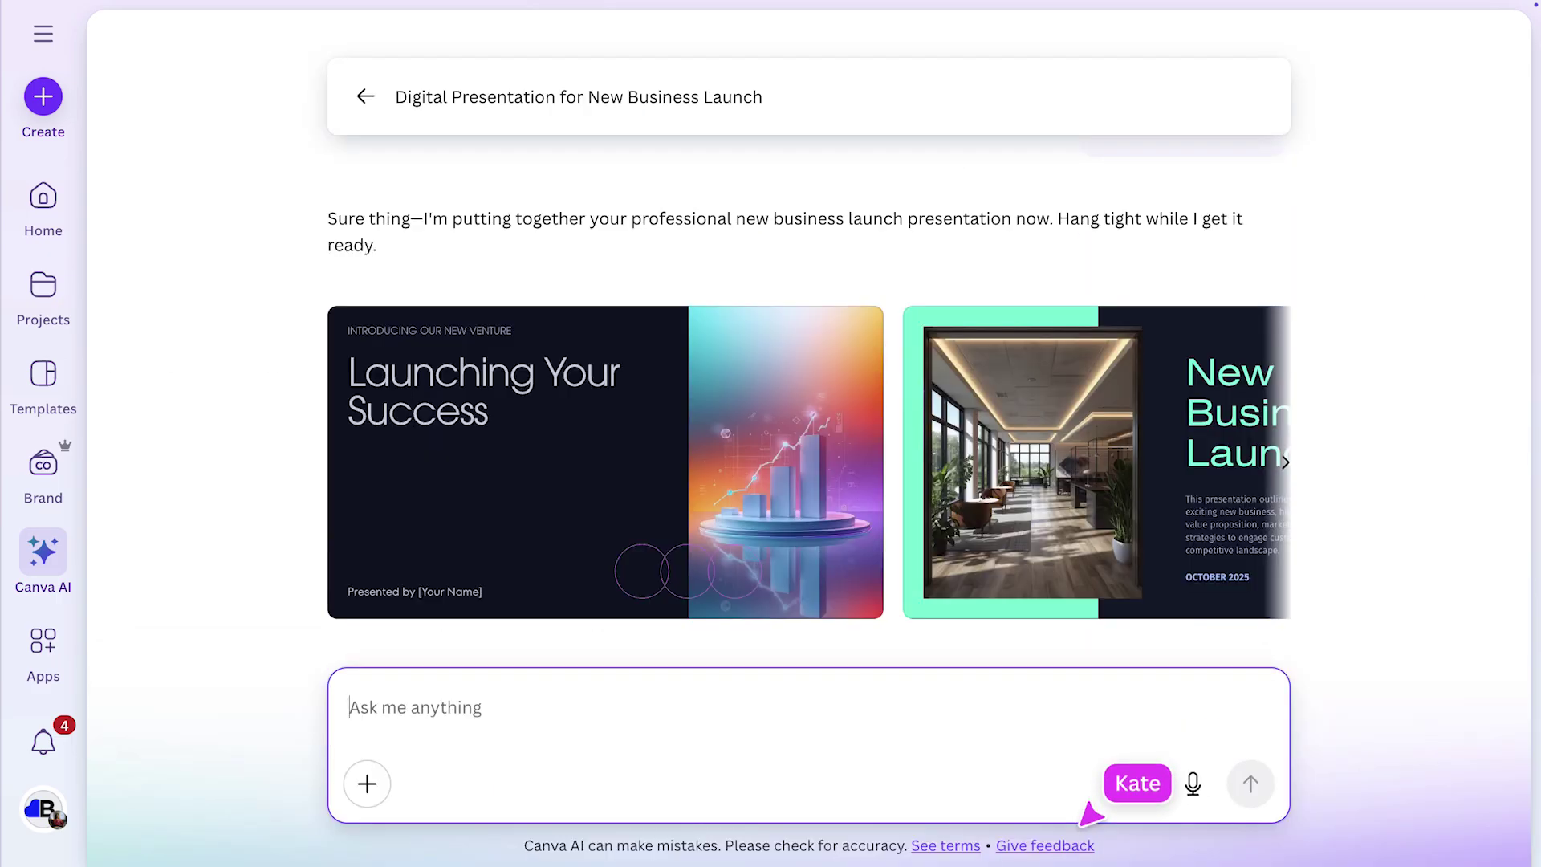
{"action": "left_click", "coordinate": [1283, 464]}
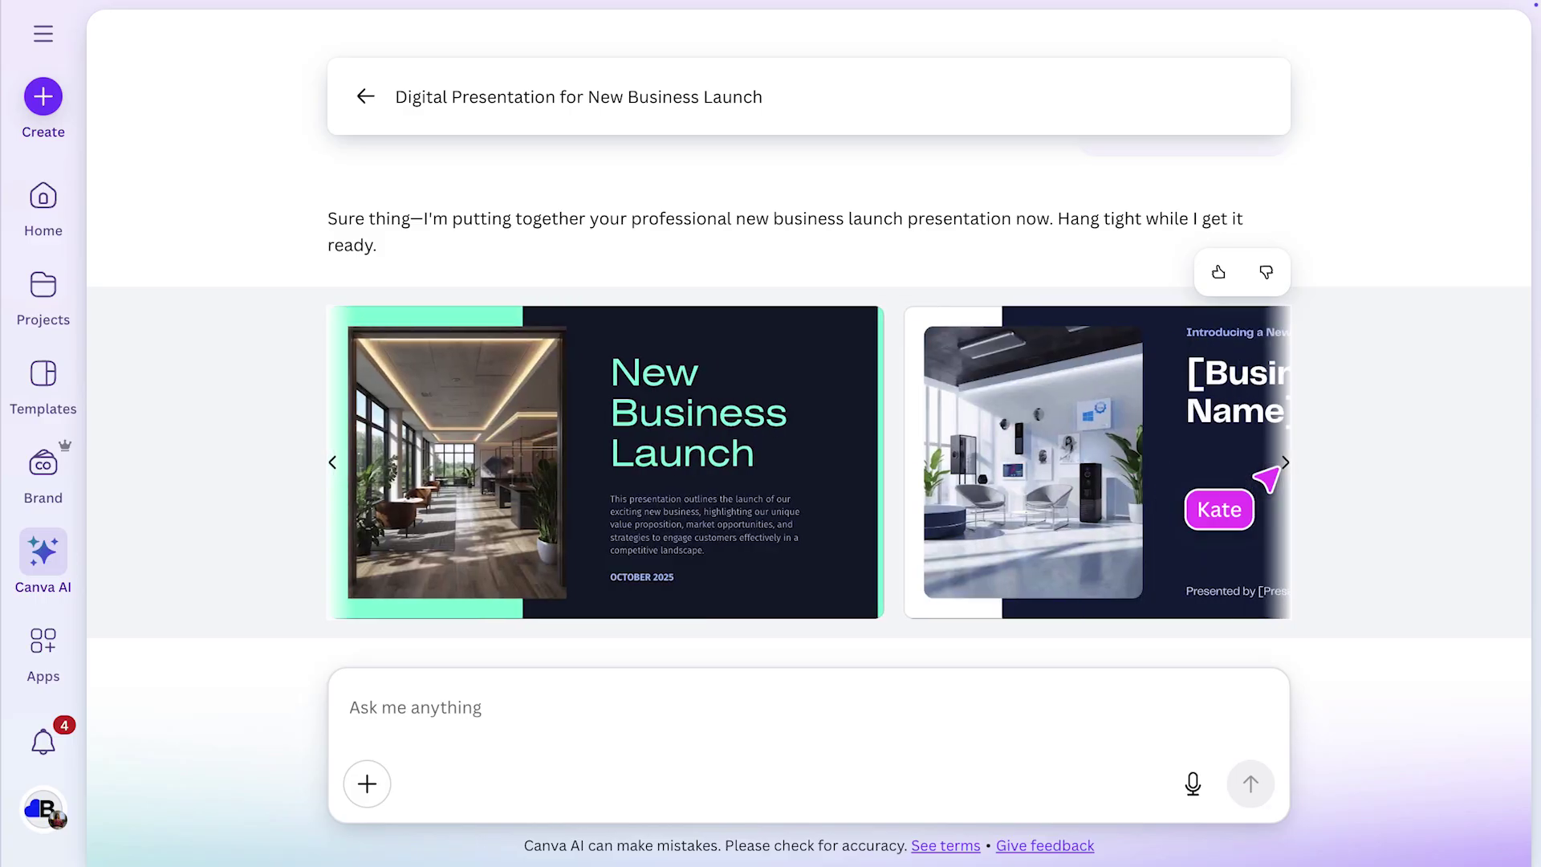
{"action": "left_click", "coordinate": [1283, 463]}
{"action": "left_click", "coordinate": [1284, 463]}
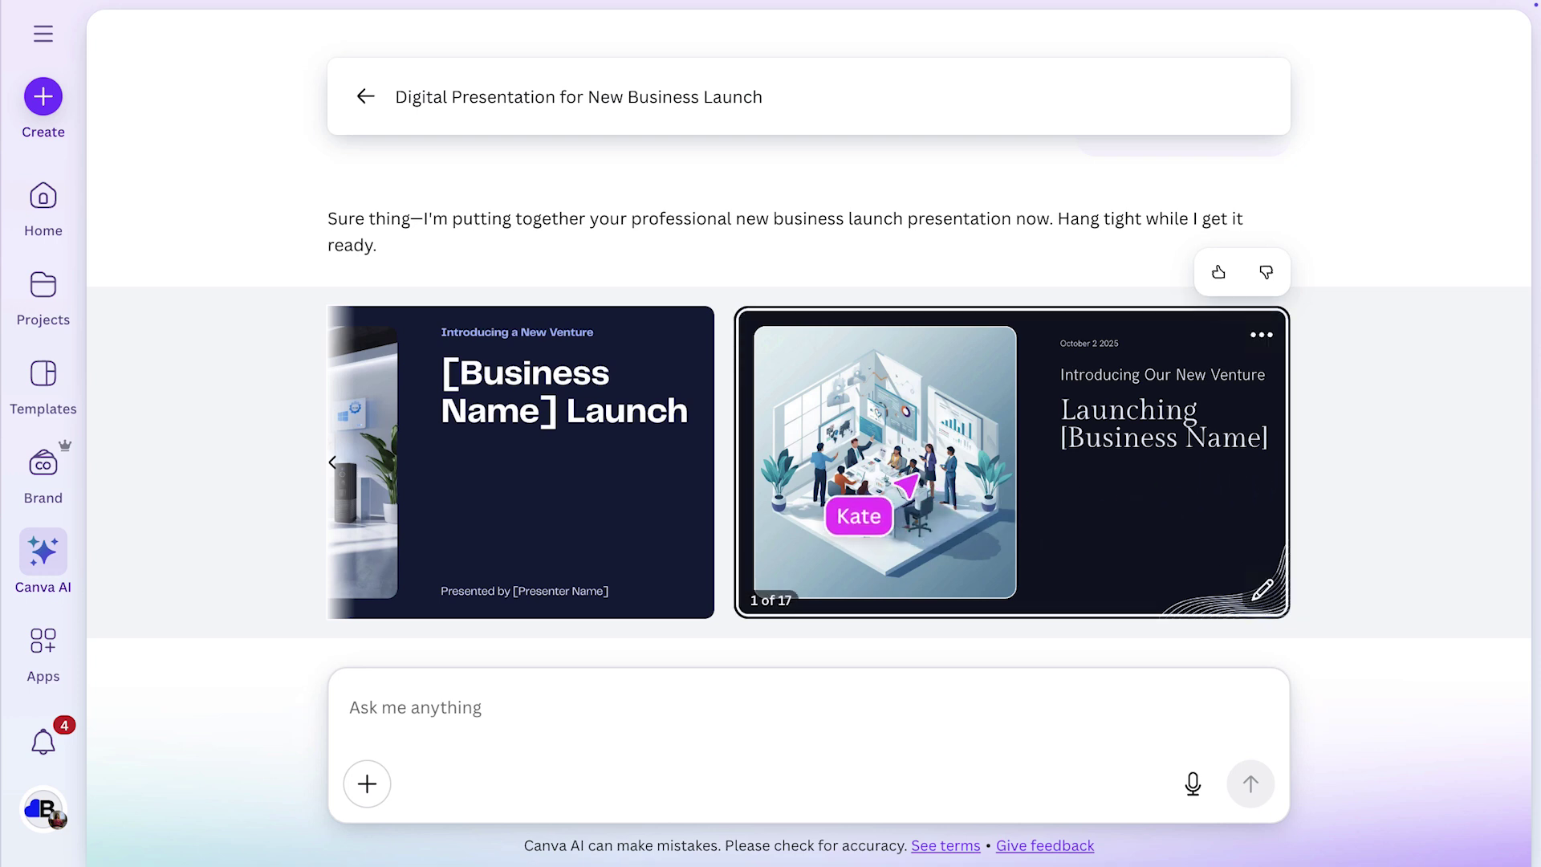
{"action": "left_click", "coordinate": [906, 484]}
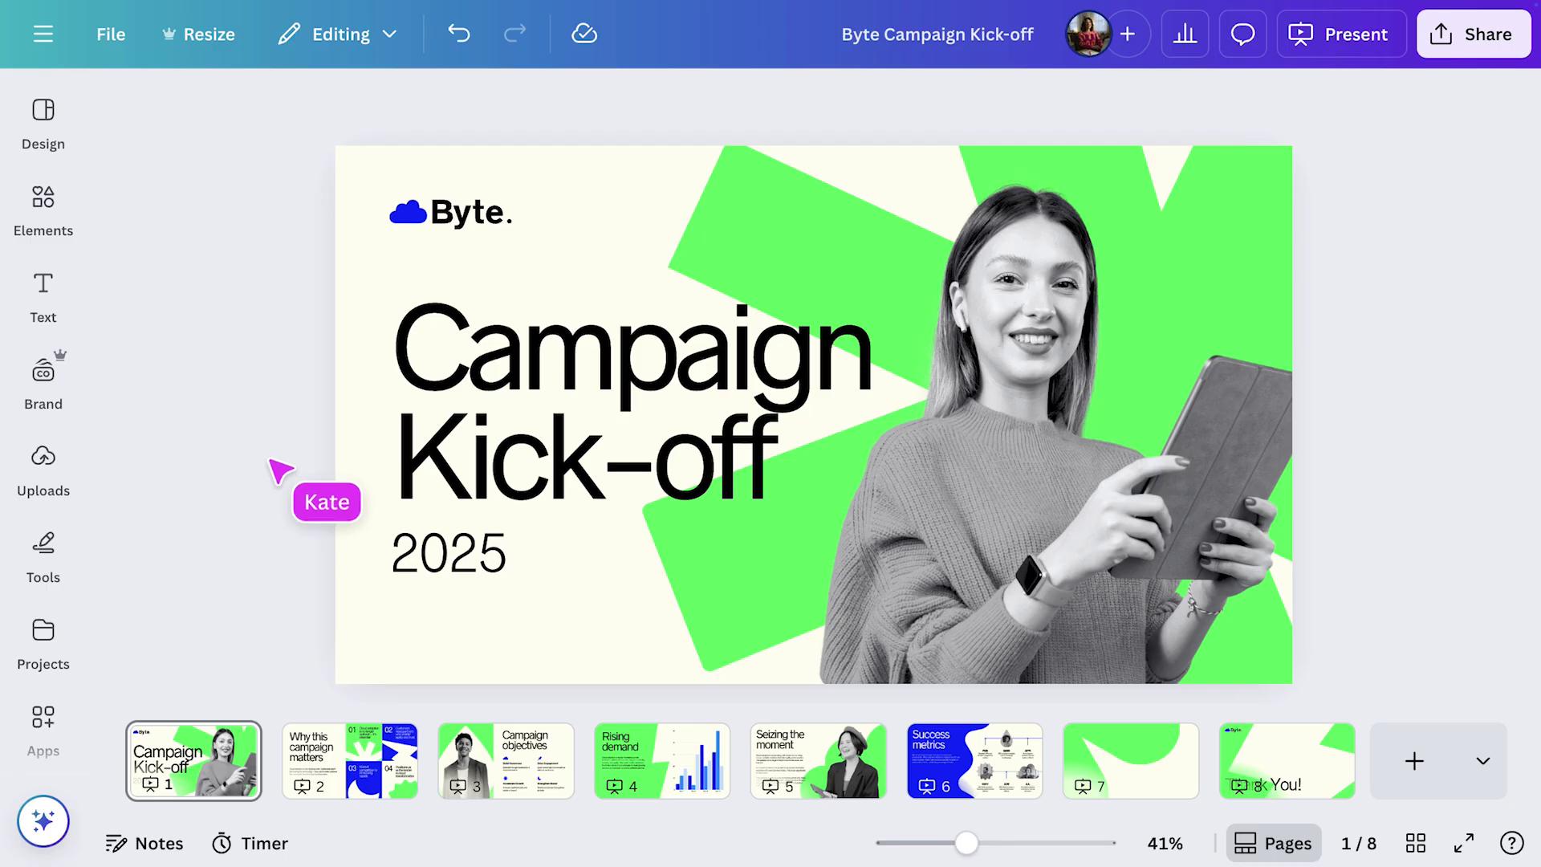
Review Brand Graphics on slide 2, then open presenter notes for the Campaign objectives slide
{"action": "left_click", "coordinate": [353, 777]}
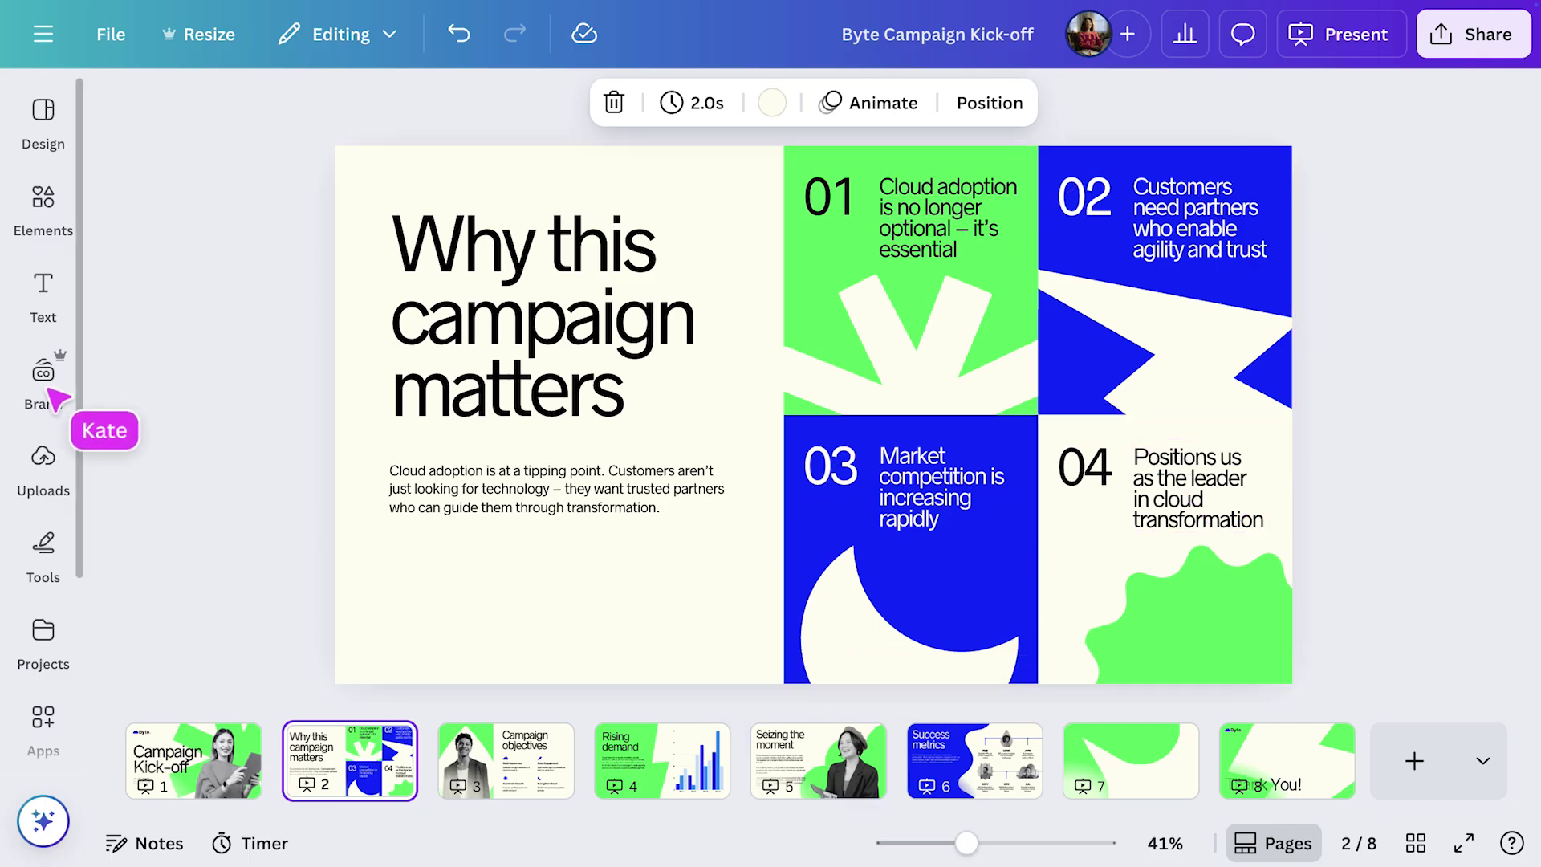
{"action": "left_click", "coordinate": [52, 389]}
{"action": "left_click", "coordinate": [248, 734]}
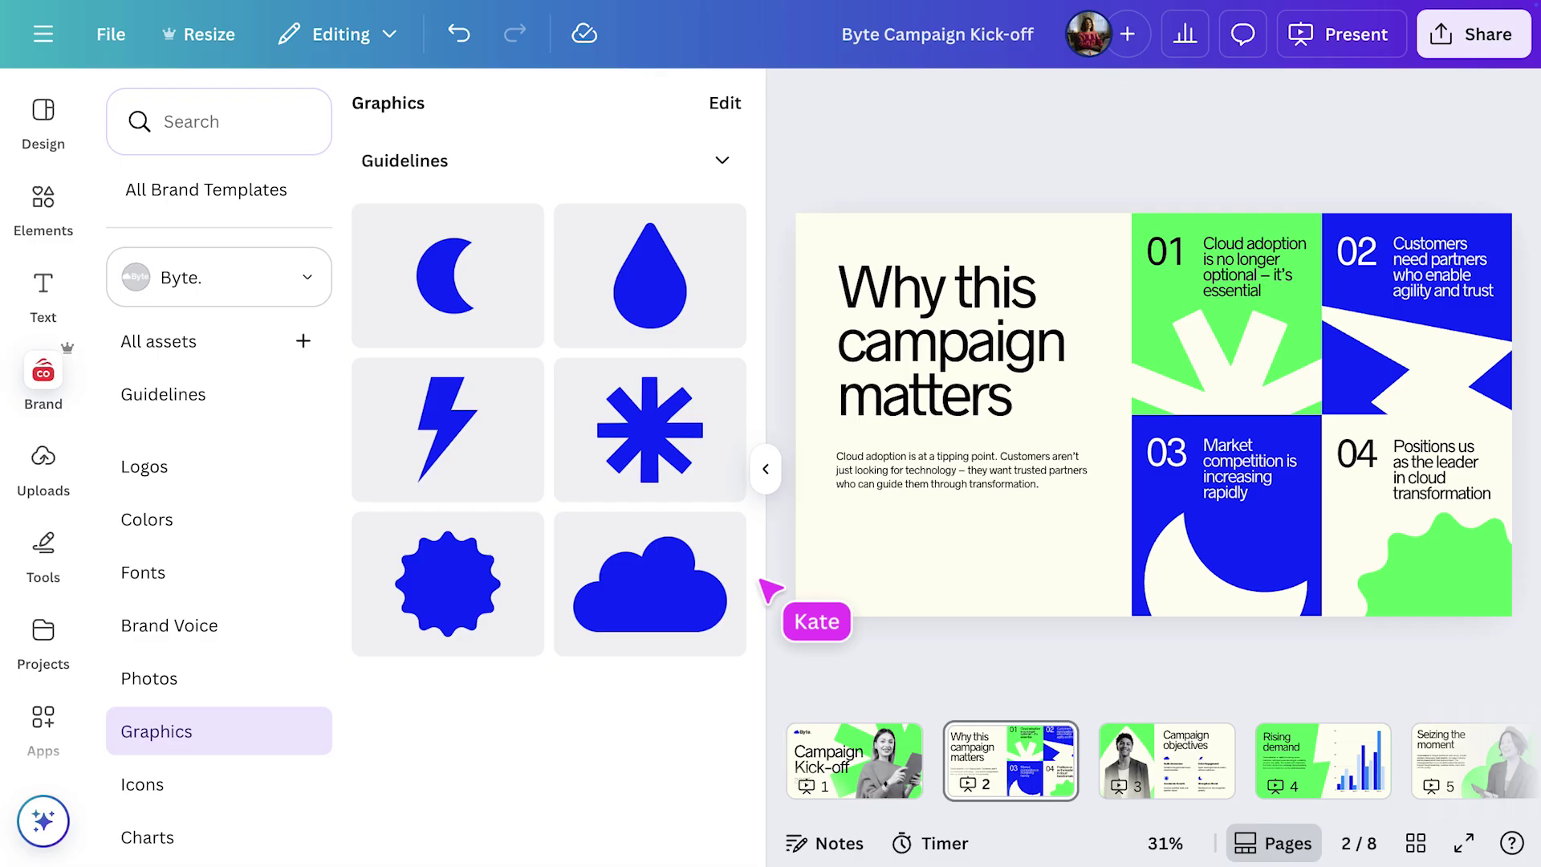
{"action": "left_click", "coordinate": [765, 468]}
{"action": "left_click", "coordinate": [510, 773]}
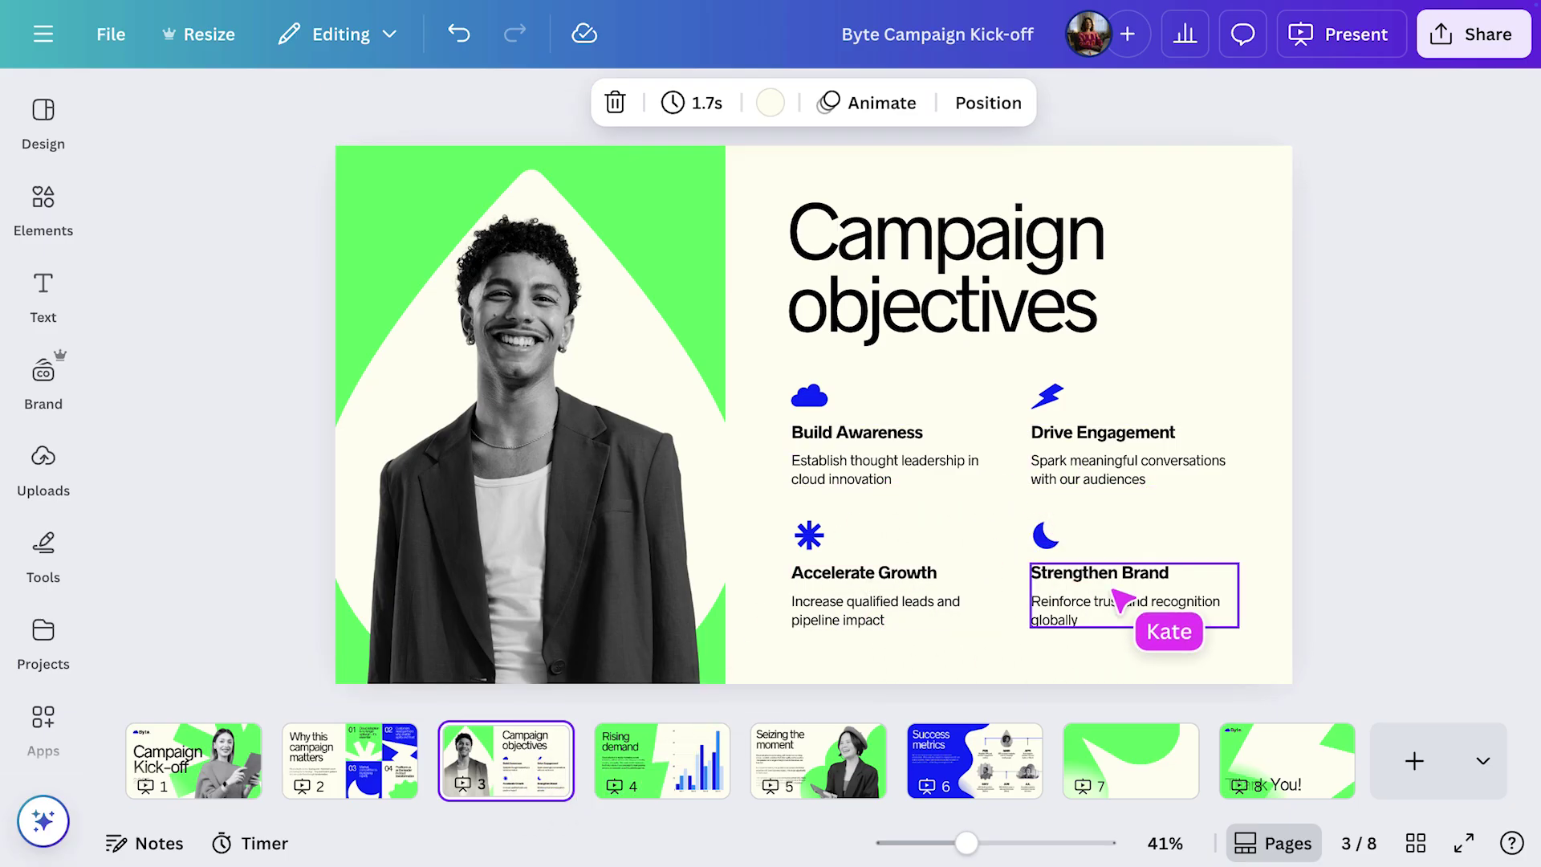
{"action": "left_click", "coordinate": [159, 836]}
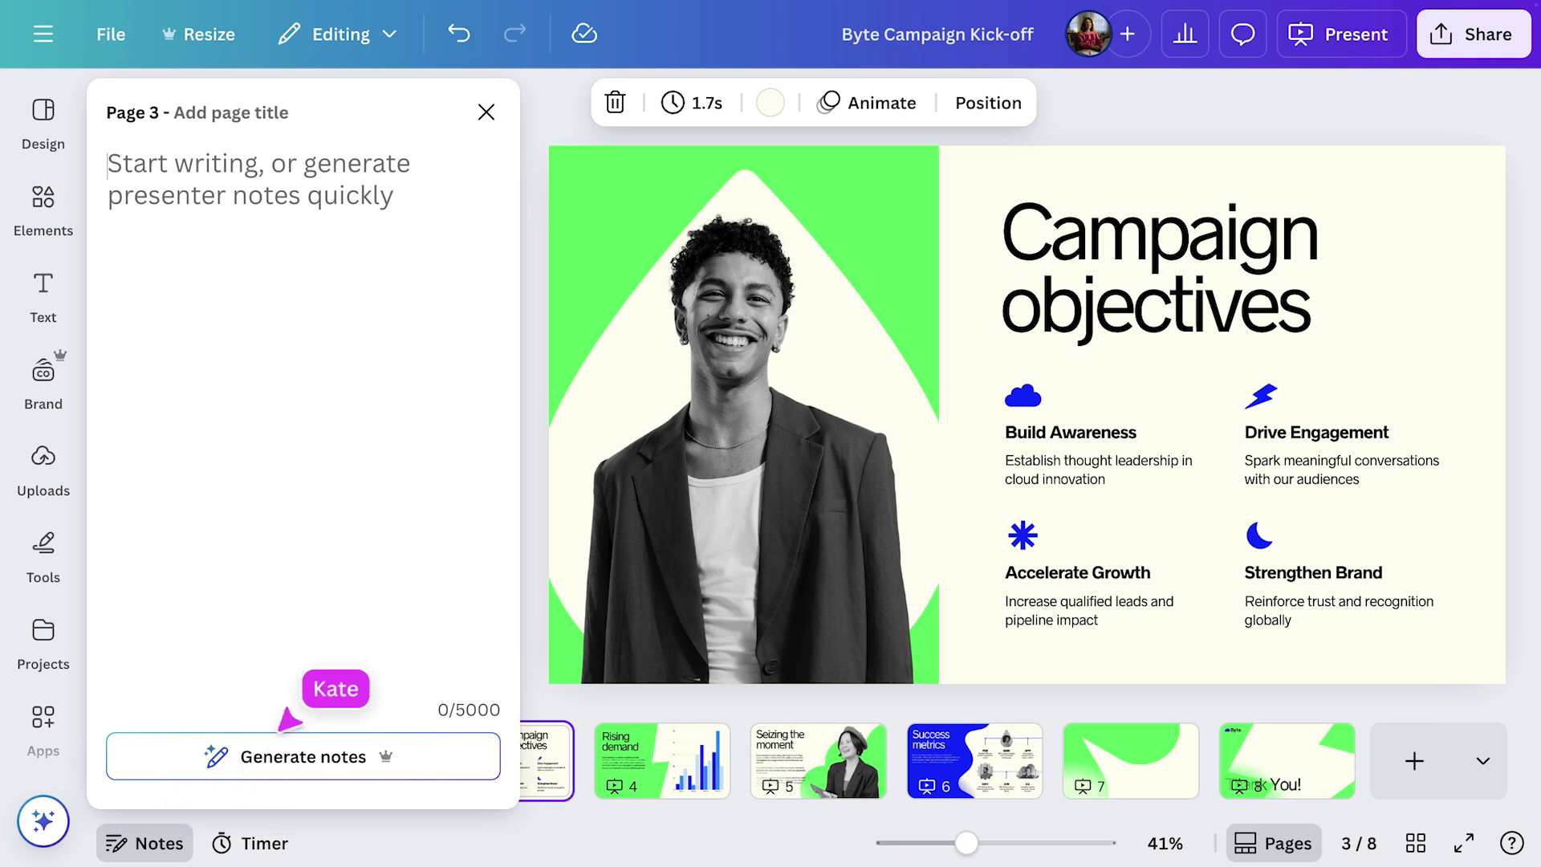
Type slide 3's presenter notes starting 'Our c', then go to the Rising demand slide
{"action": "type", "text": "Our c"}
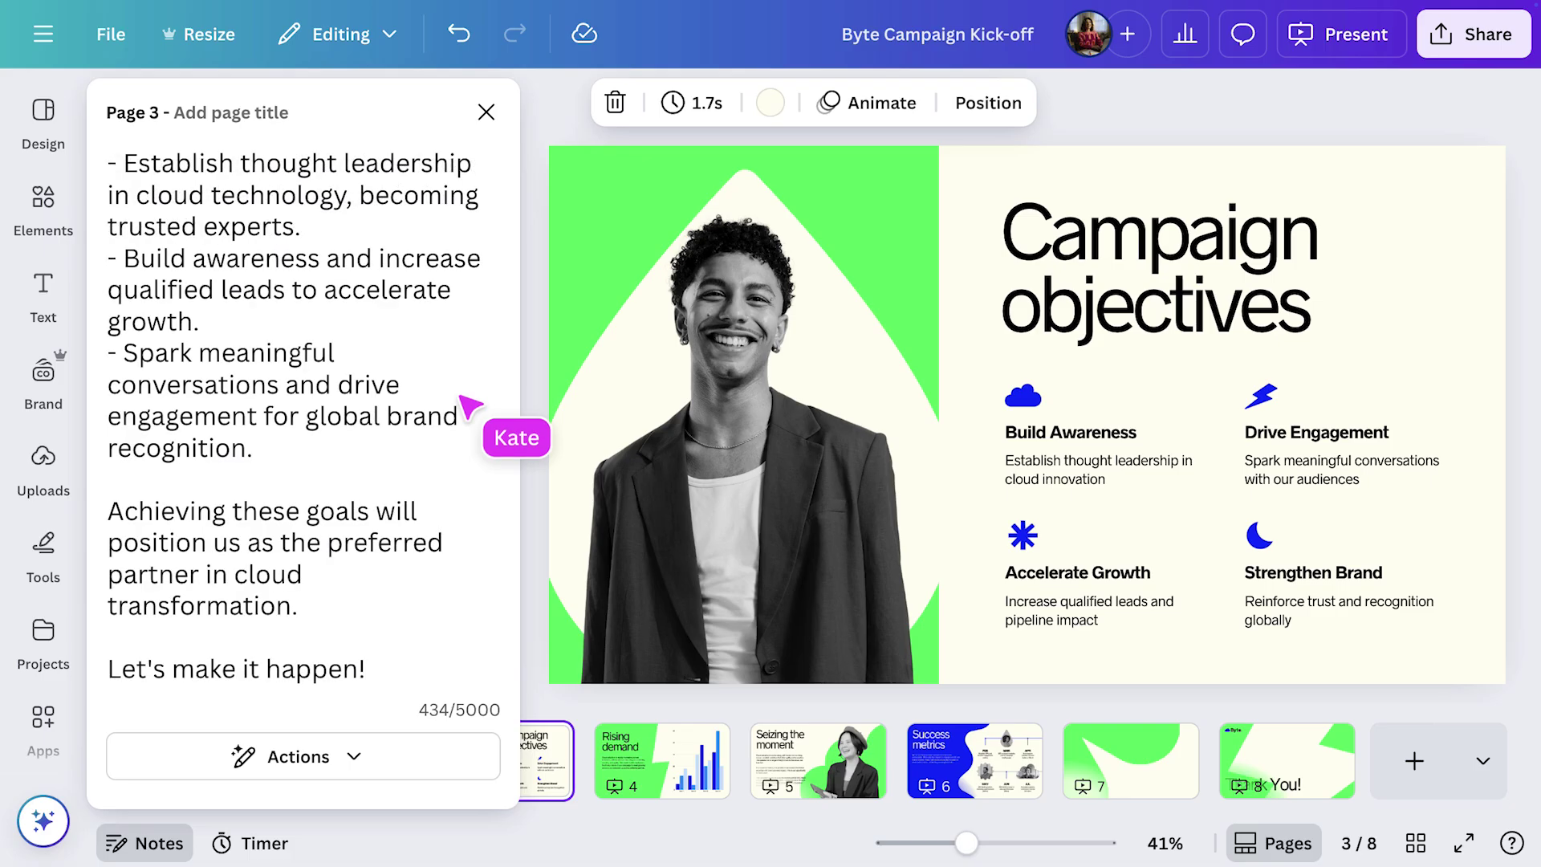
{"action": "left_click", "coordinate": [487, 114]}
{"action": "left_click", "coordinate": [684, 780]}
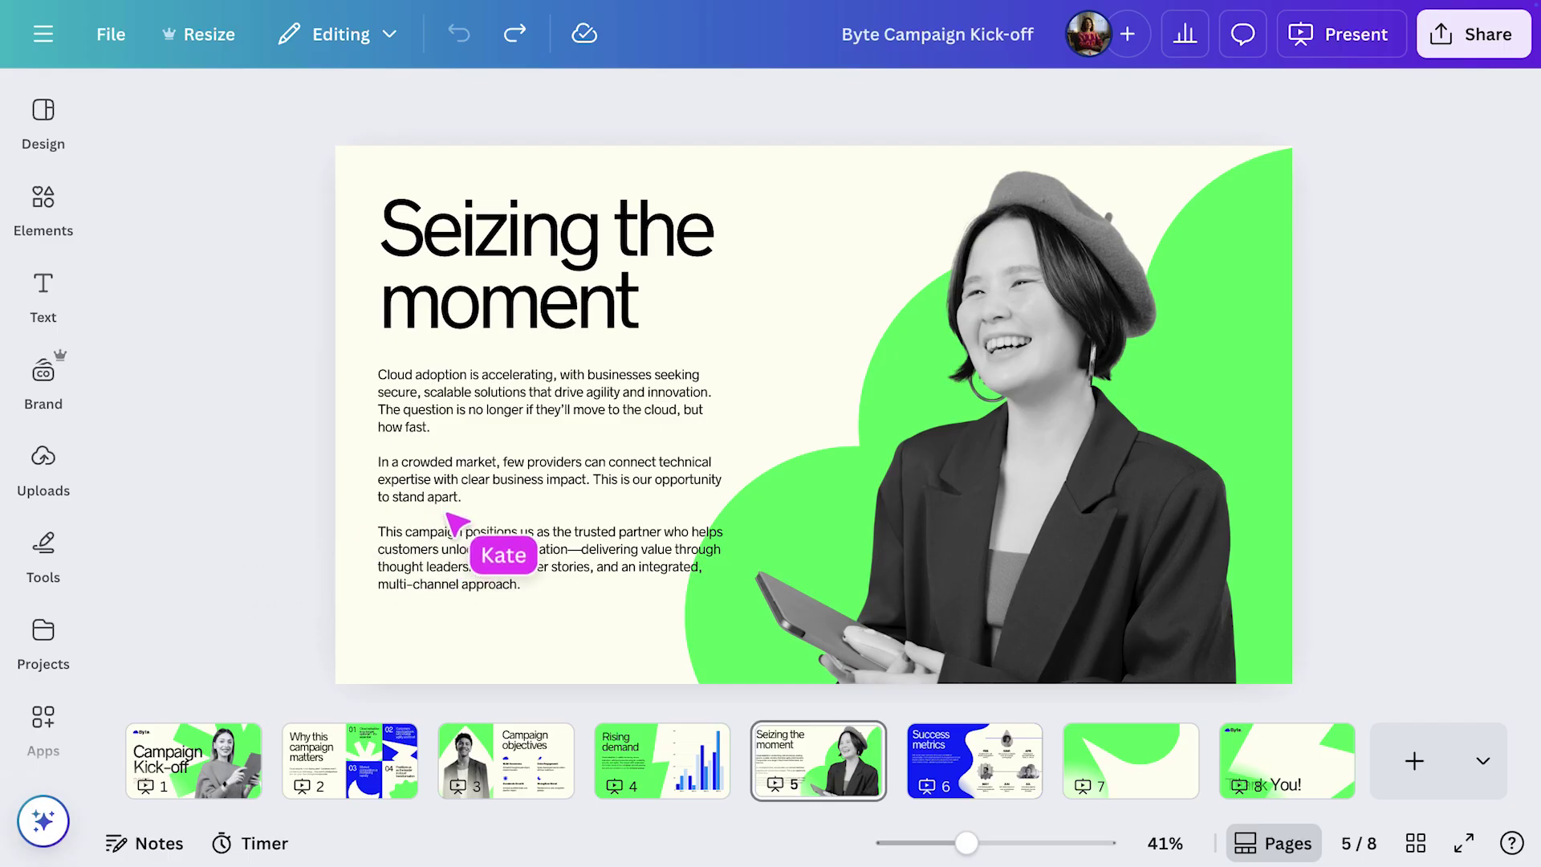
Shorten slide 5's body text with Magic Write and replace the original
{"action": "left_click", "coordinate": [502, 538]}
{"action": "left_click", "coordinate": [455, 316]}
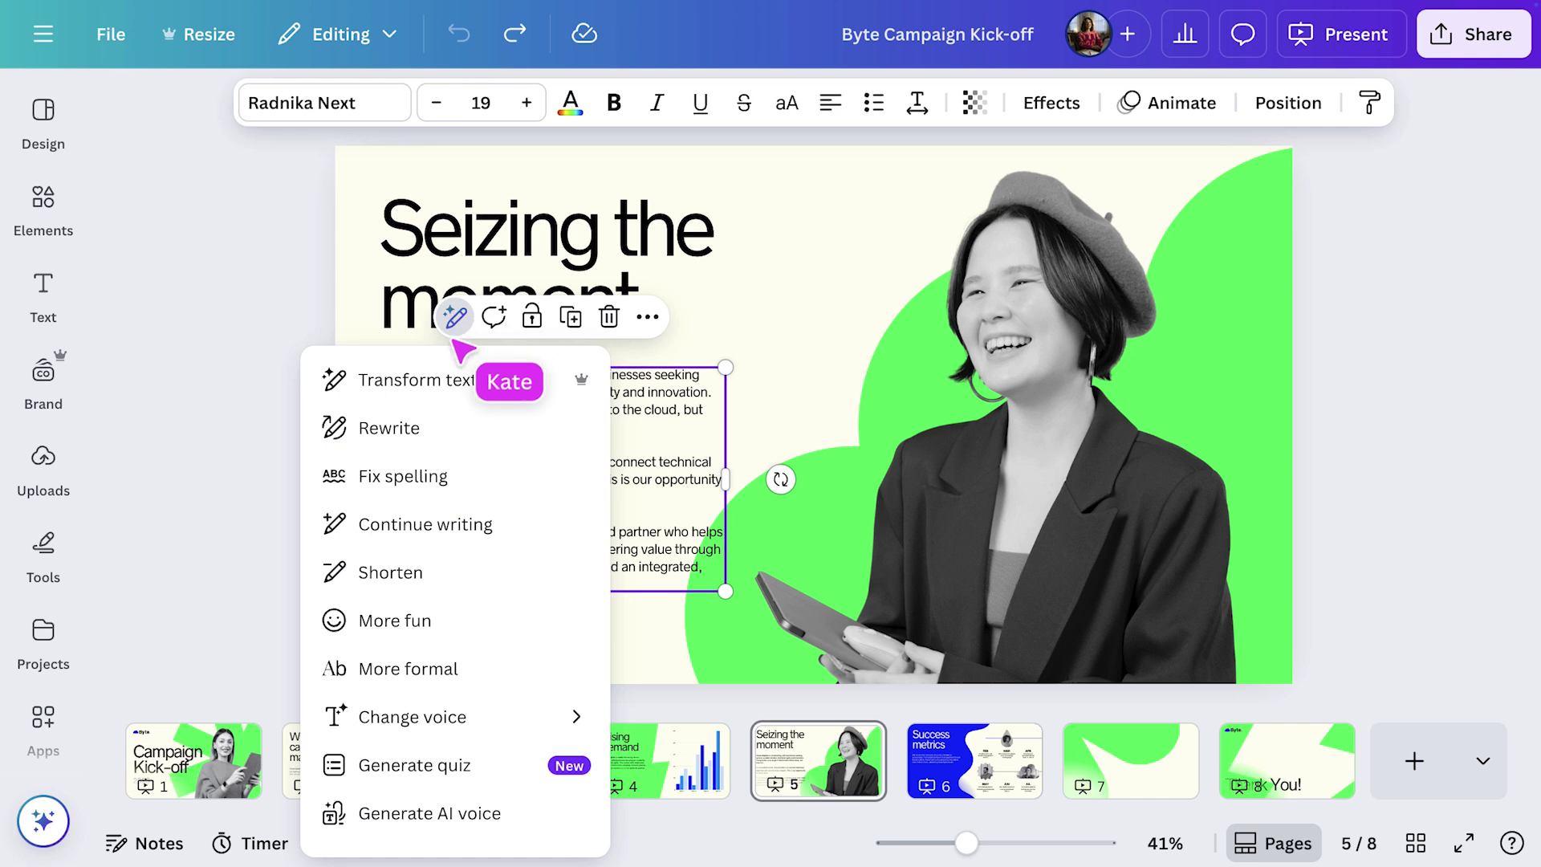
{"action": "left_click", "coordinate": [482, 572]}
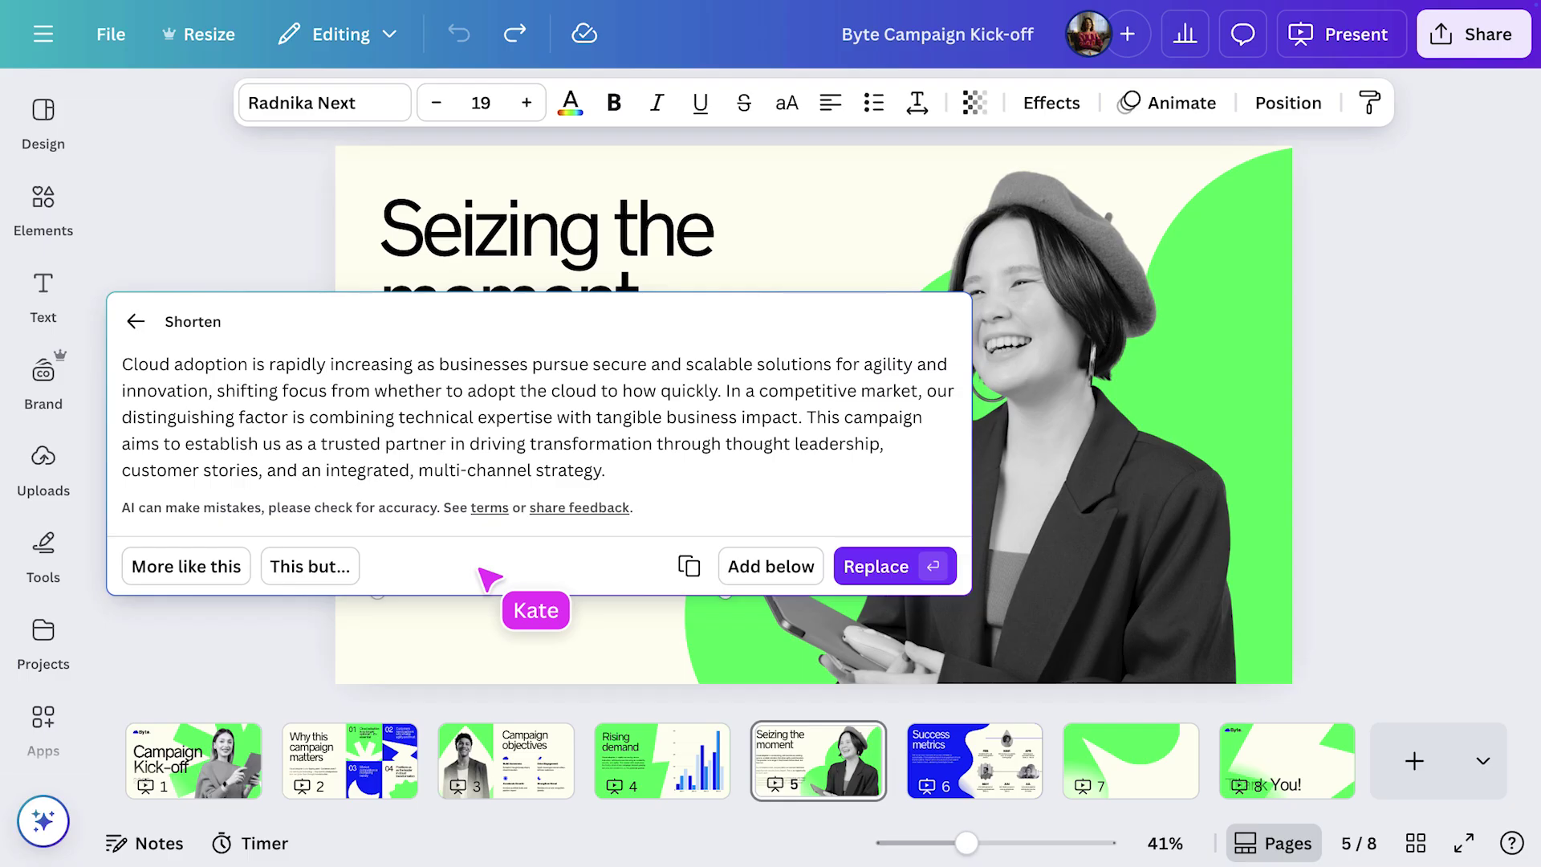
{"action": "left_click", "coordinate": [881, 571]}
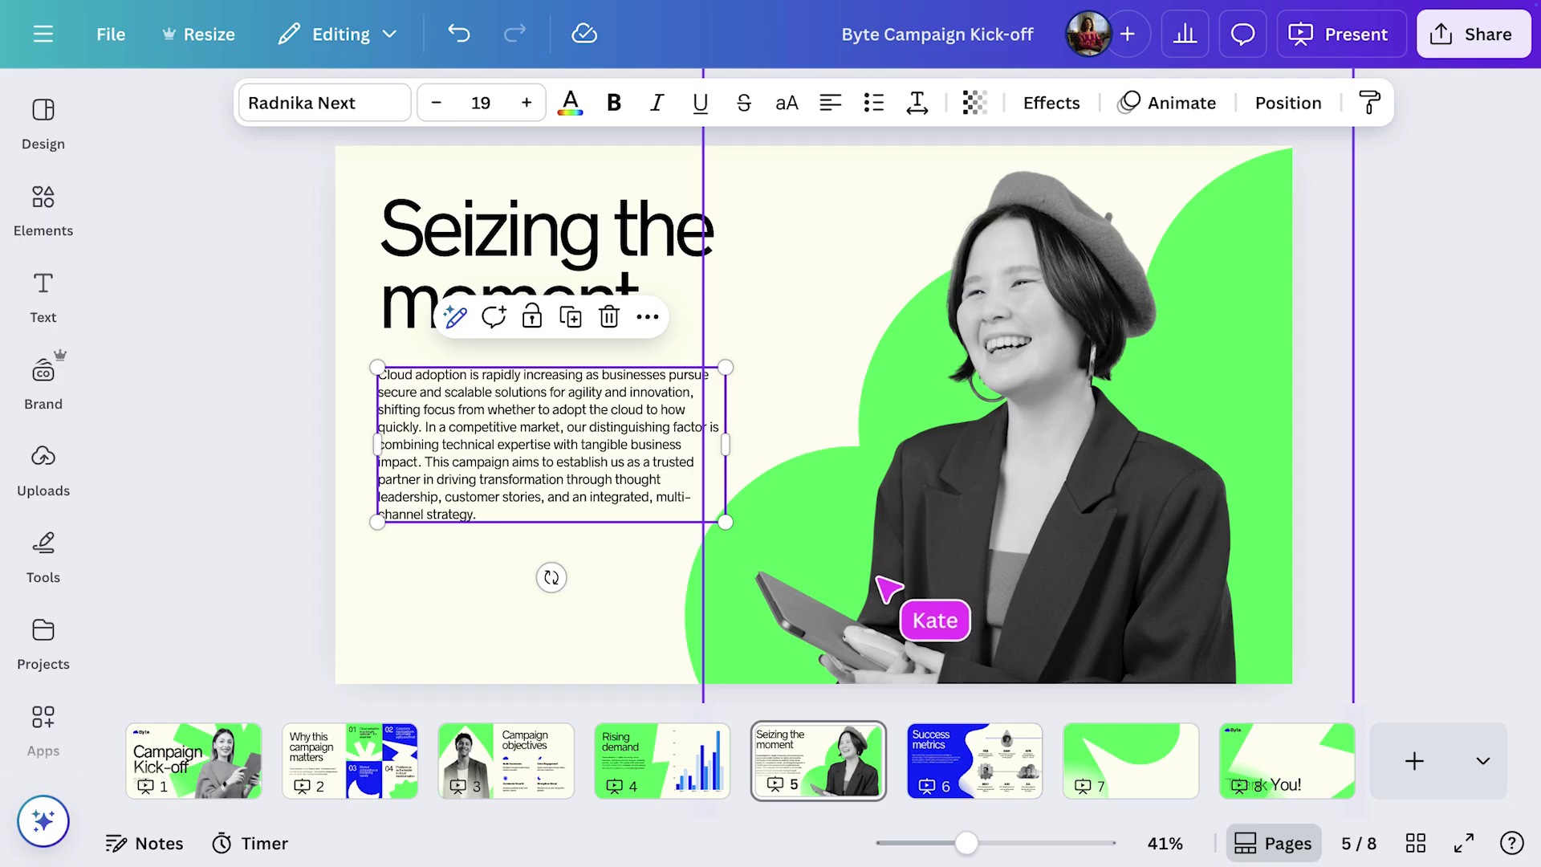
Shorten it again with the instruction 'Make it even shorter' and replace the text
{"action": "left_click", "coordinate": [455, 317]}
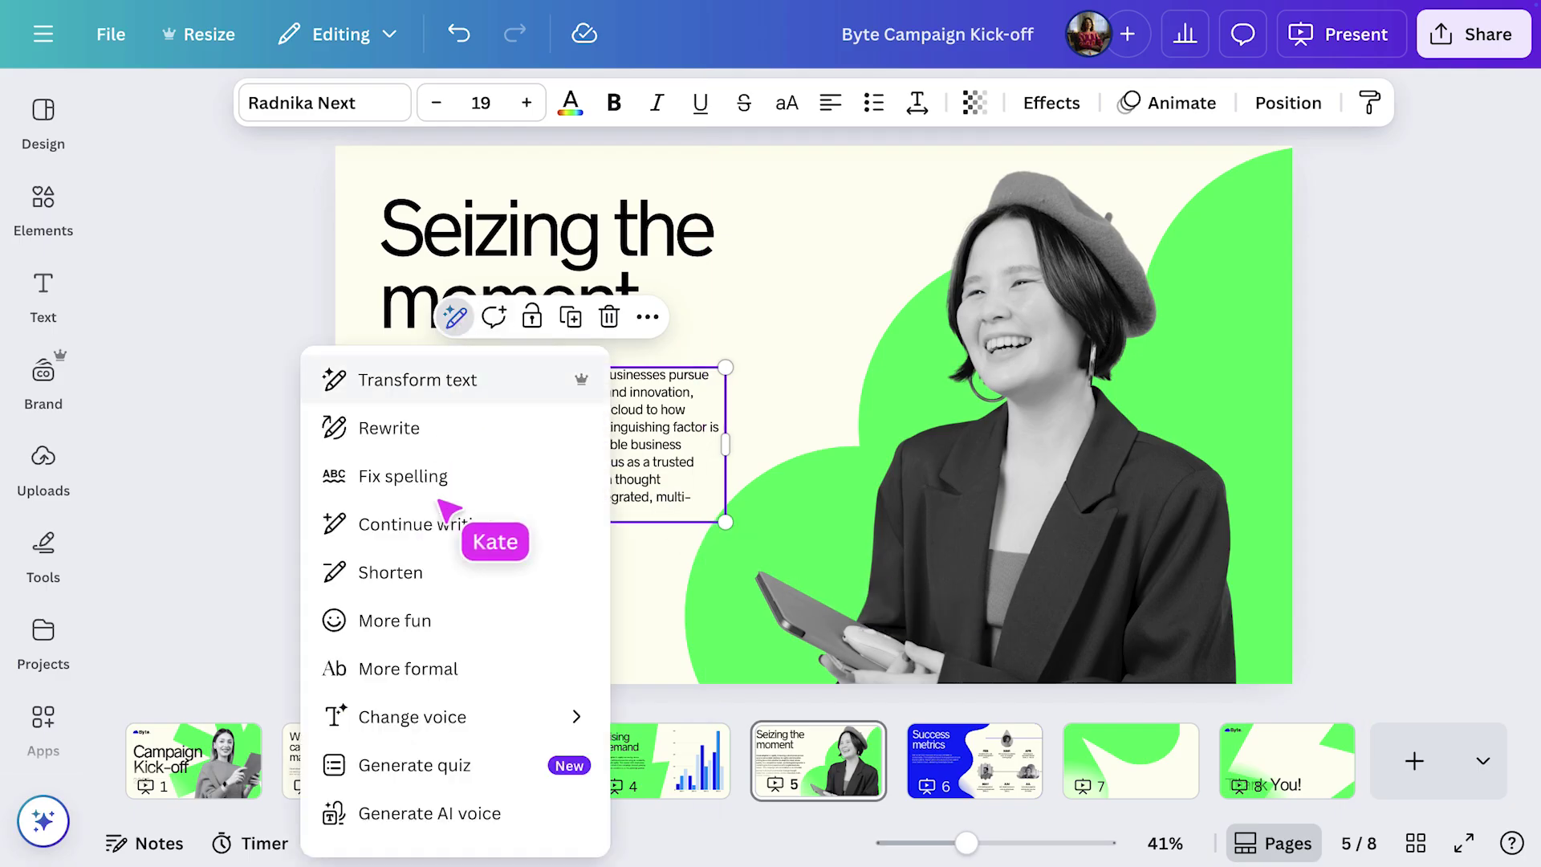
{"action": "left_click", "coordinate": [448, 582]}
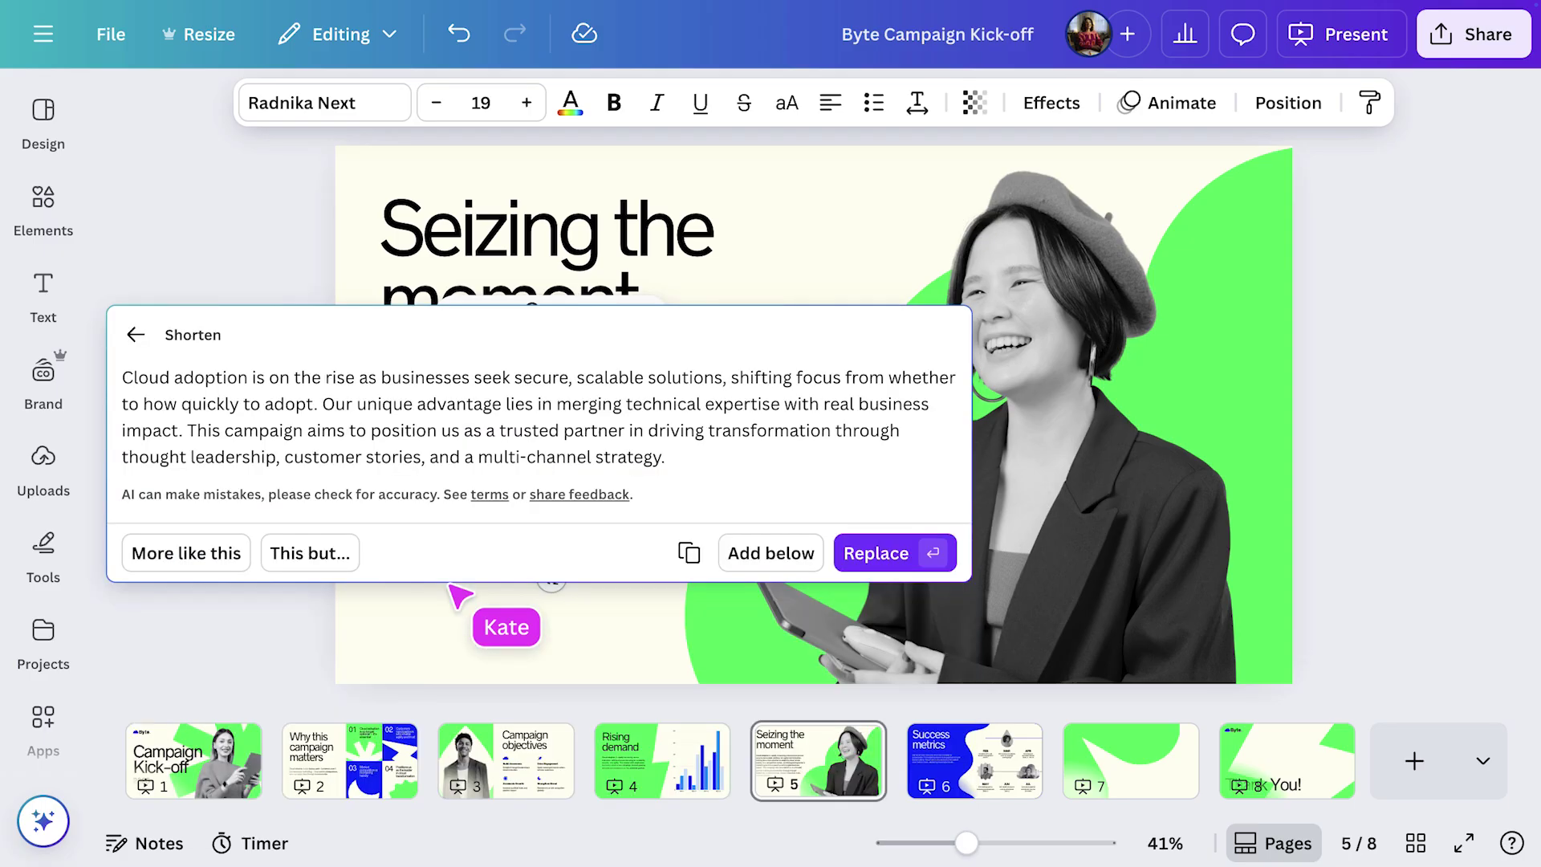
{"action": "left_click", "coordinate": [337, 561]}
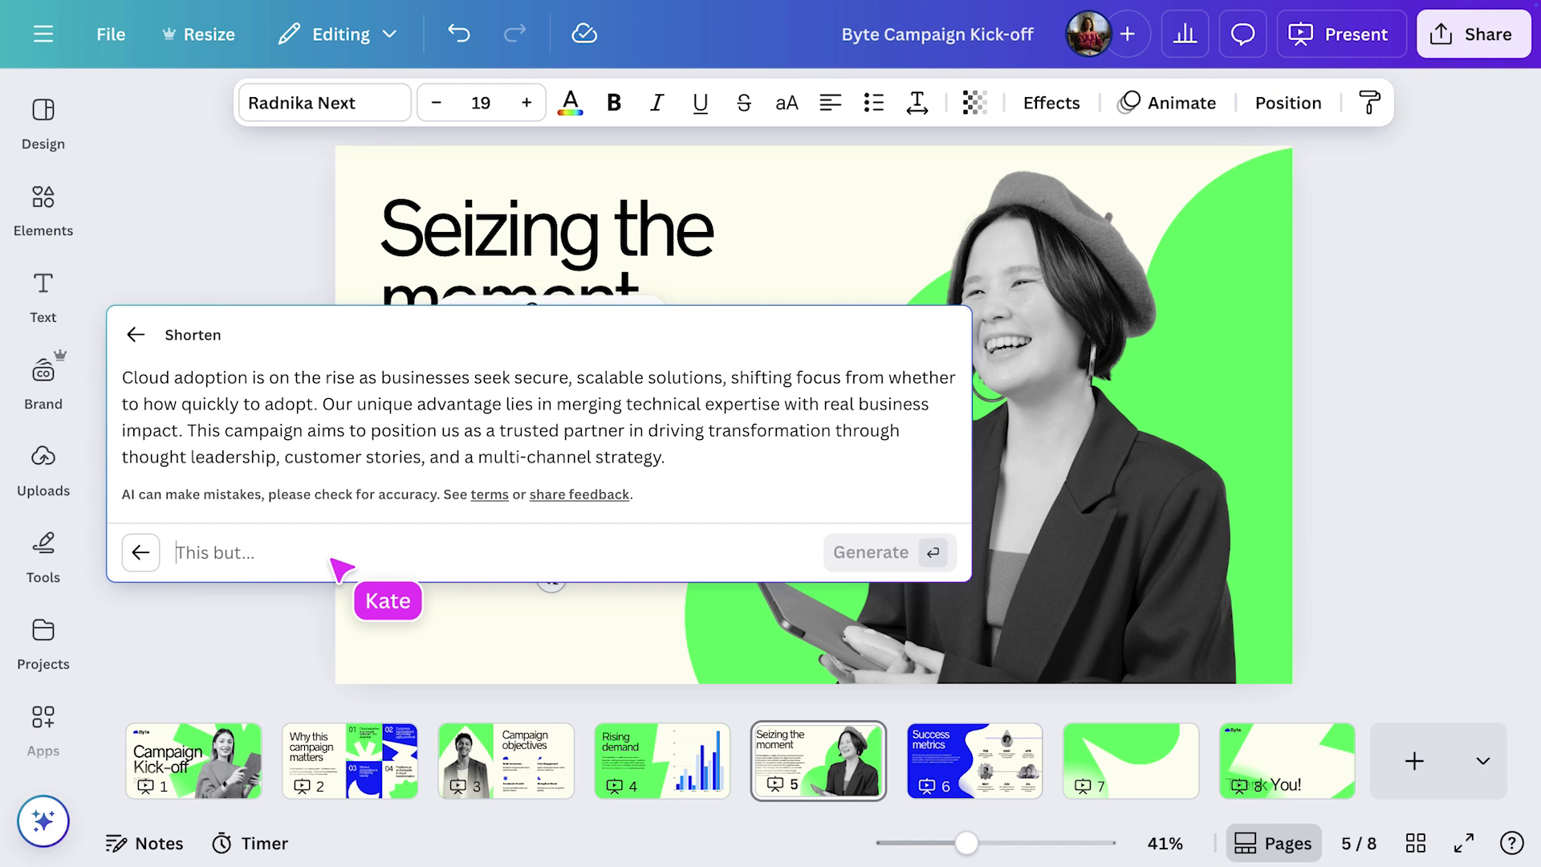
{"action": "type", "text": "Ma"}
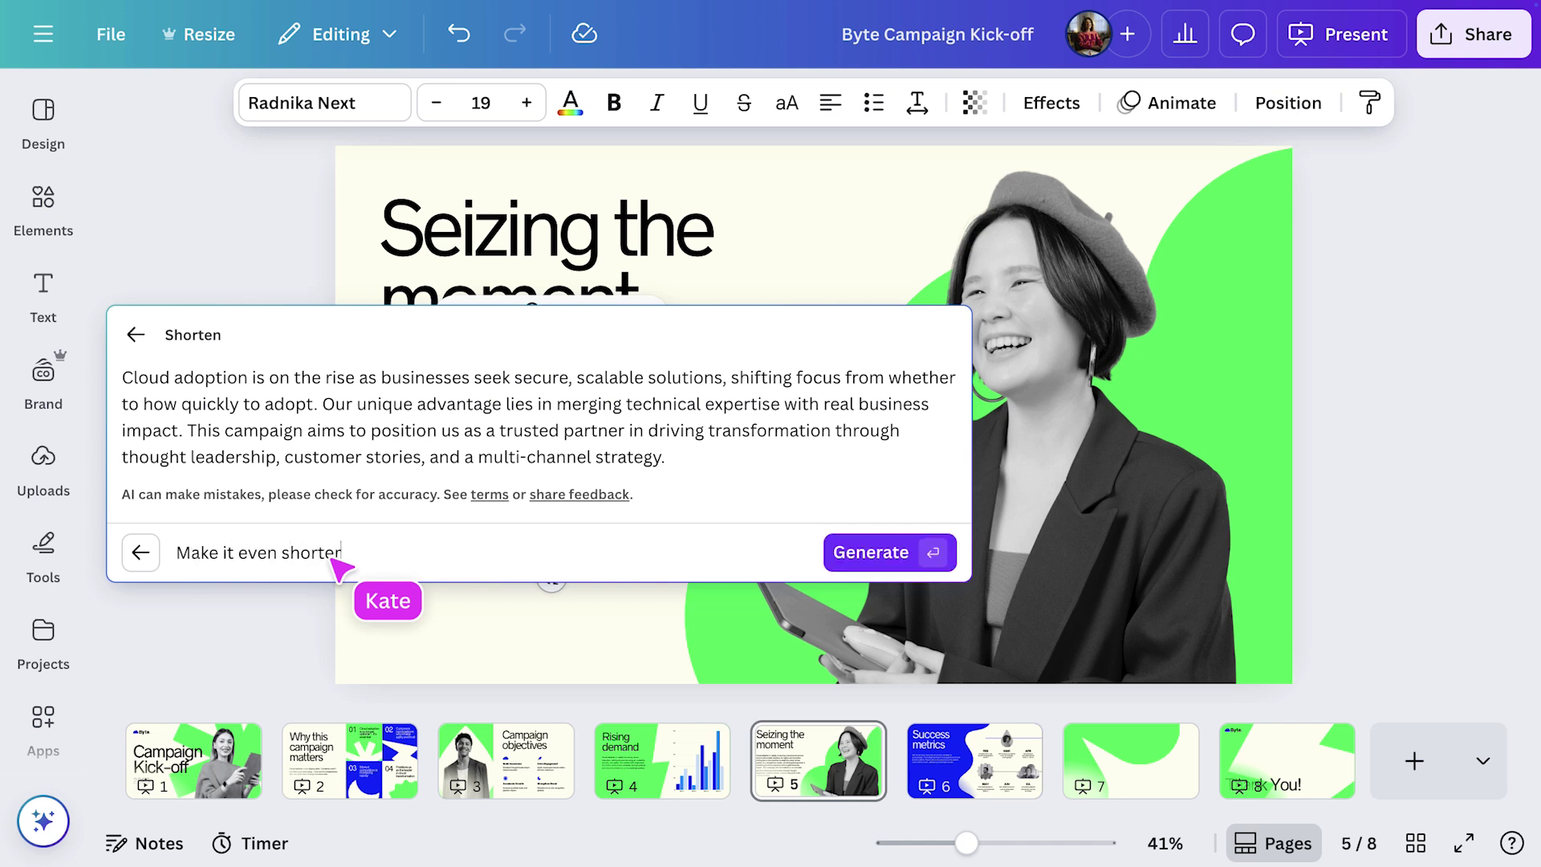
{"action": "type", "text": "ke it even shorter"}
{"action": "left_click", "coordinate": [882, 554]}
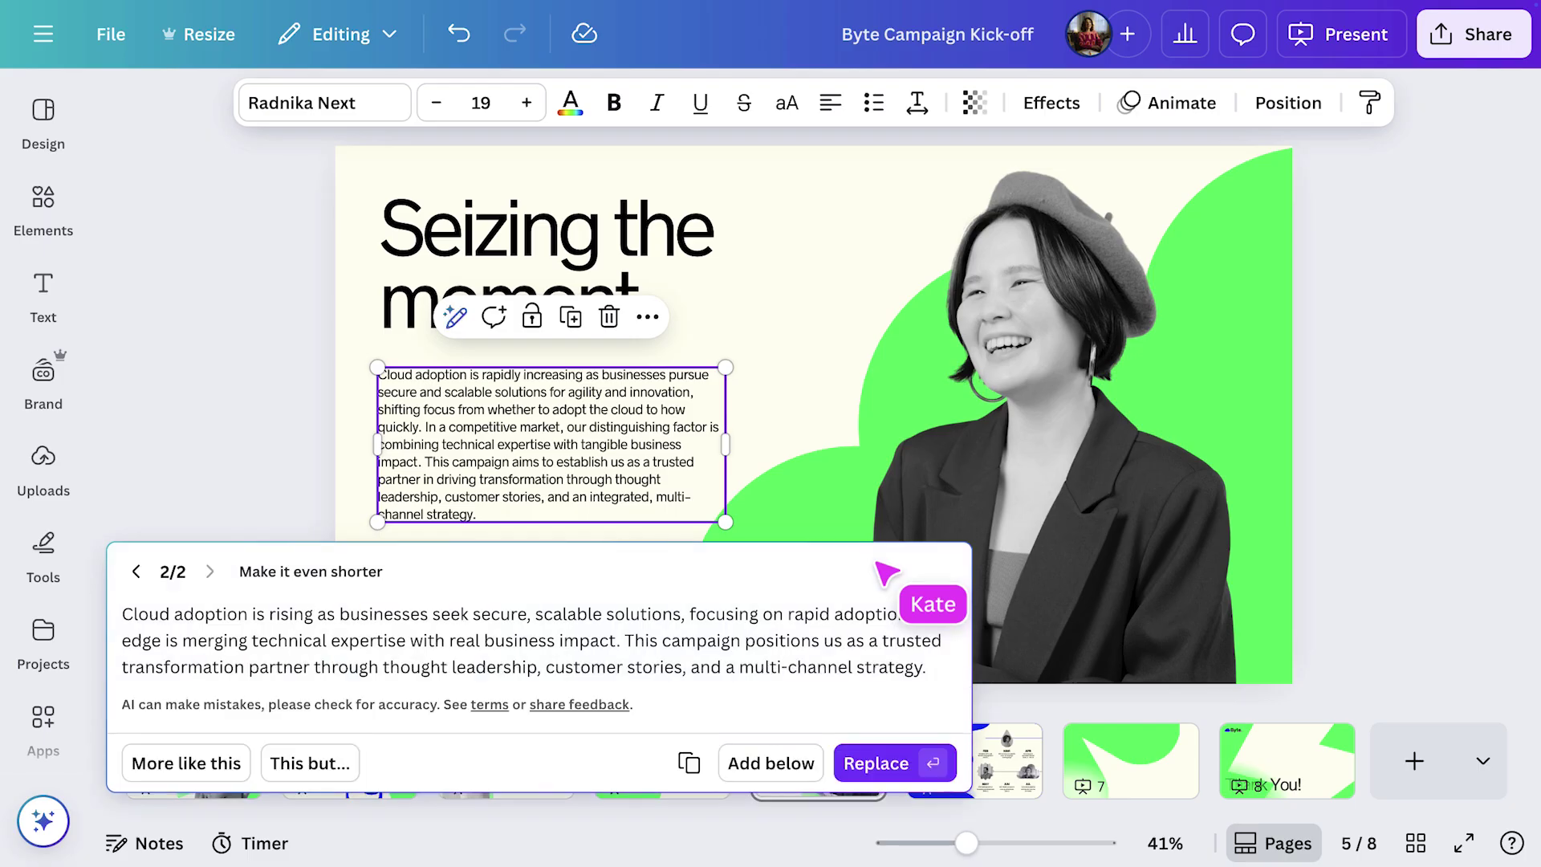
{"action": "left_click", "coordinate": [891, 764]}
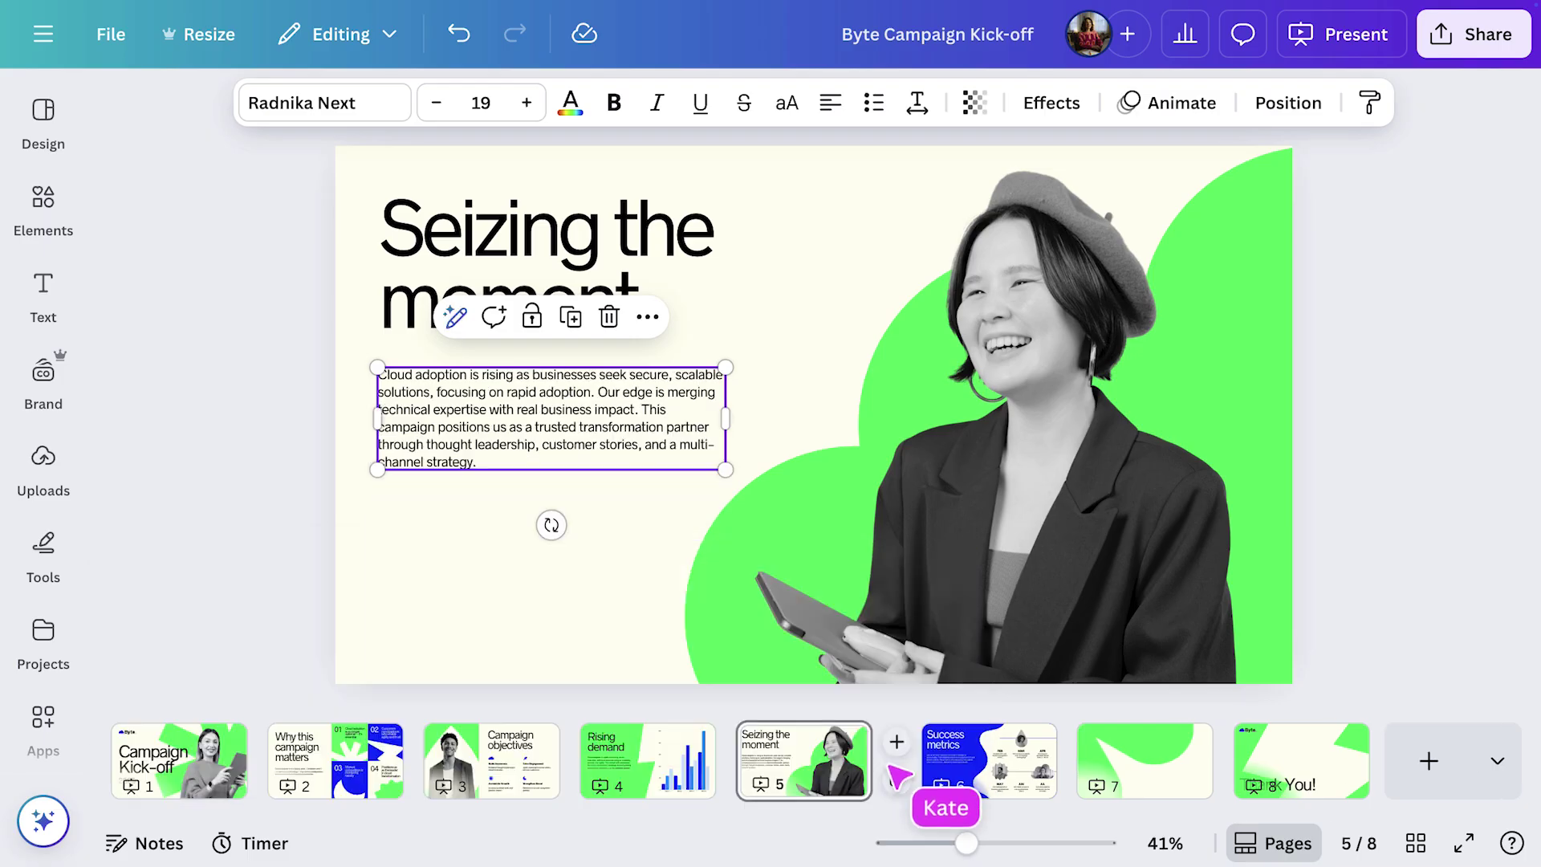
{"action": "key", "text": "Escape"}
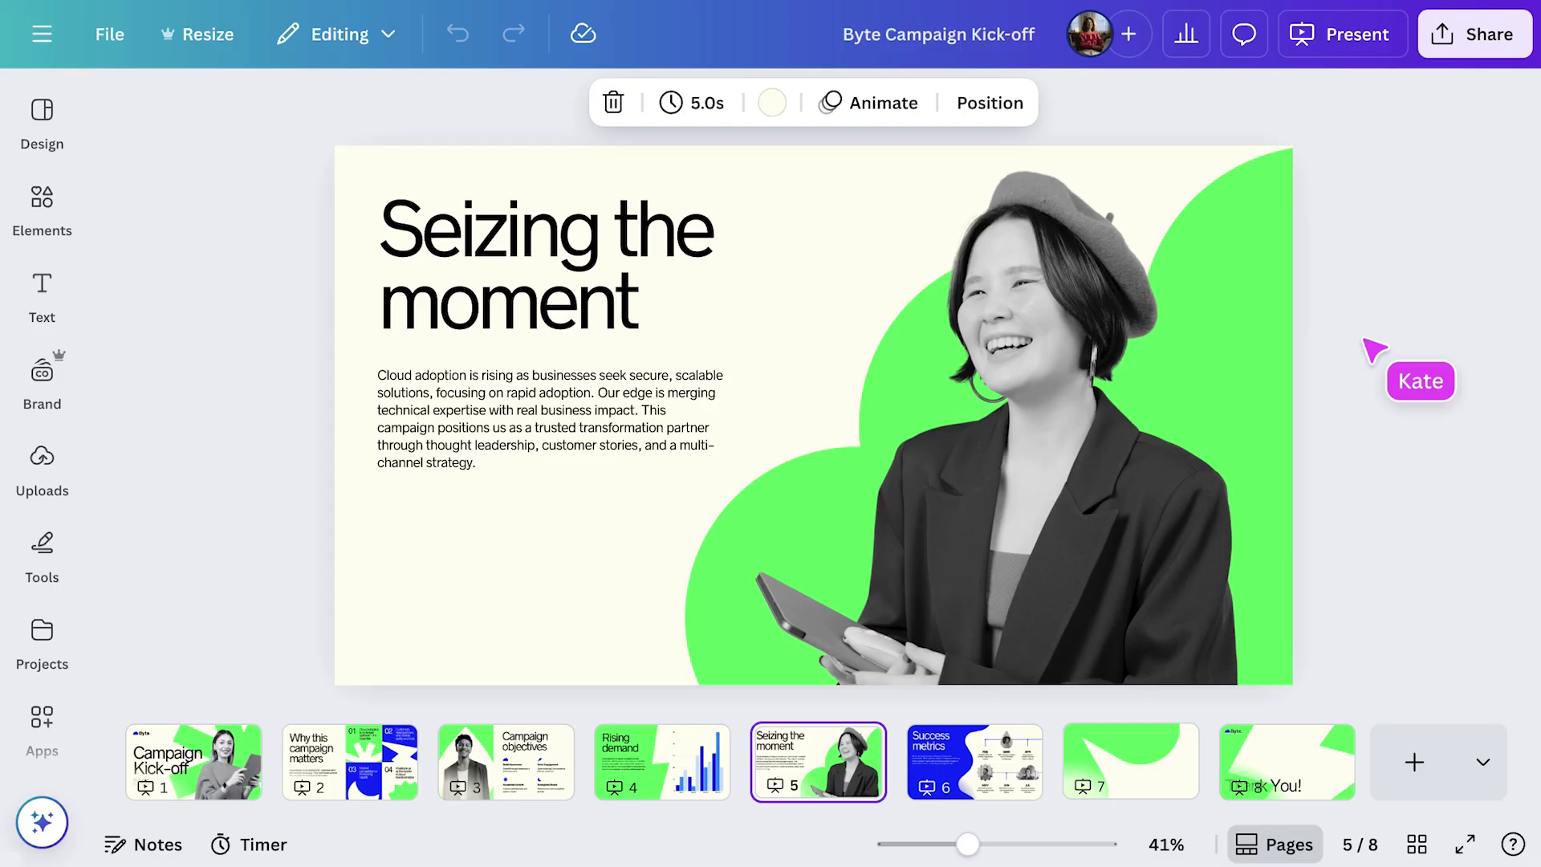
Preview the Bold and Elegant Magic Animate styles, then apply Energetic to the deck
{"action": "left_click", "coordinate": [891, 110]}
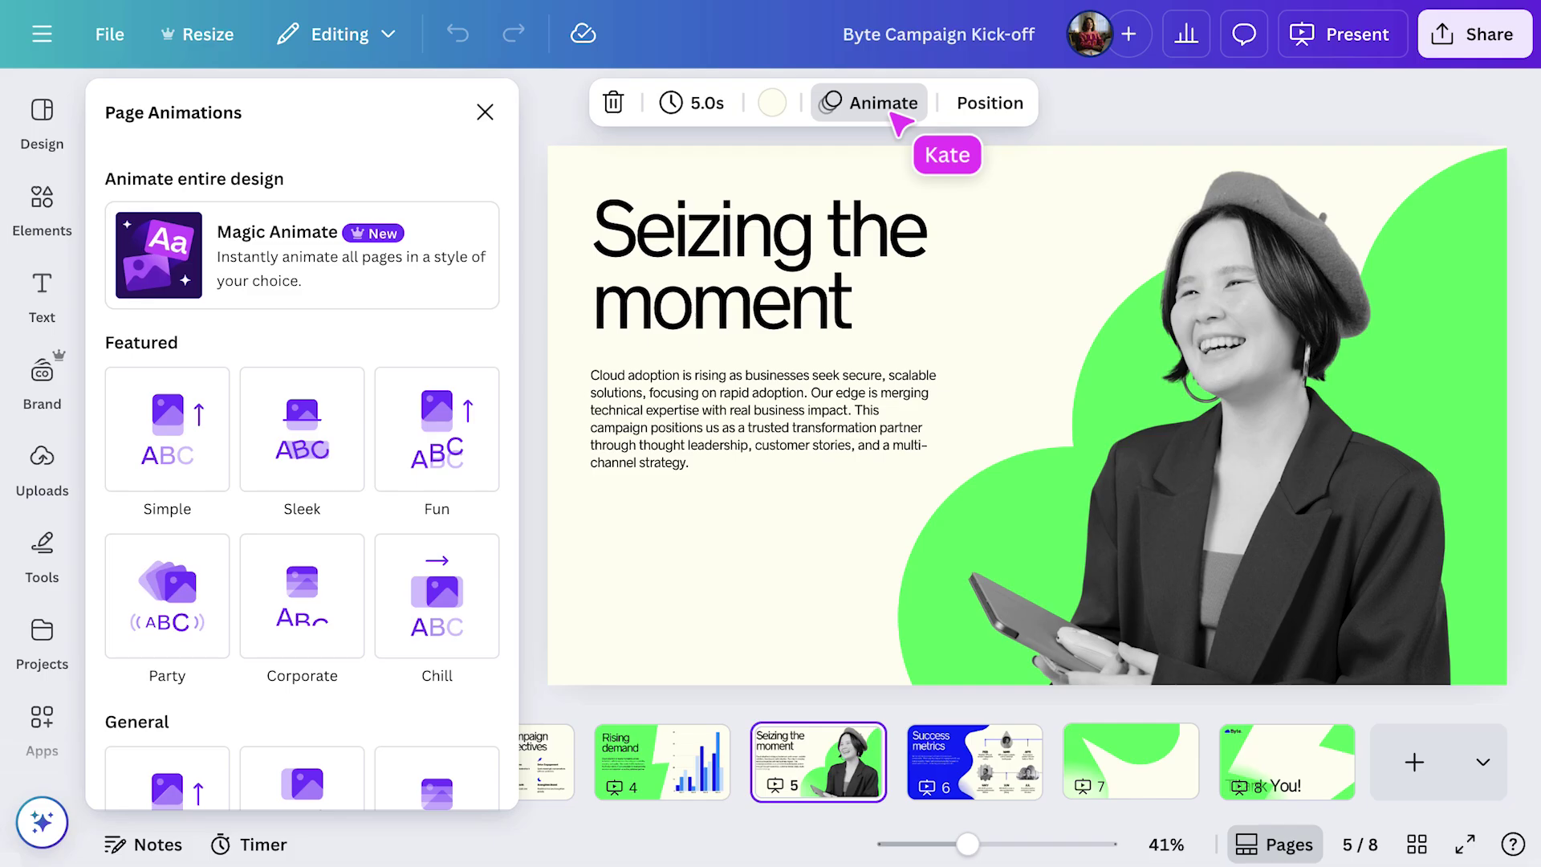
{"action": "left_click", "coordinate": [385, 242]}
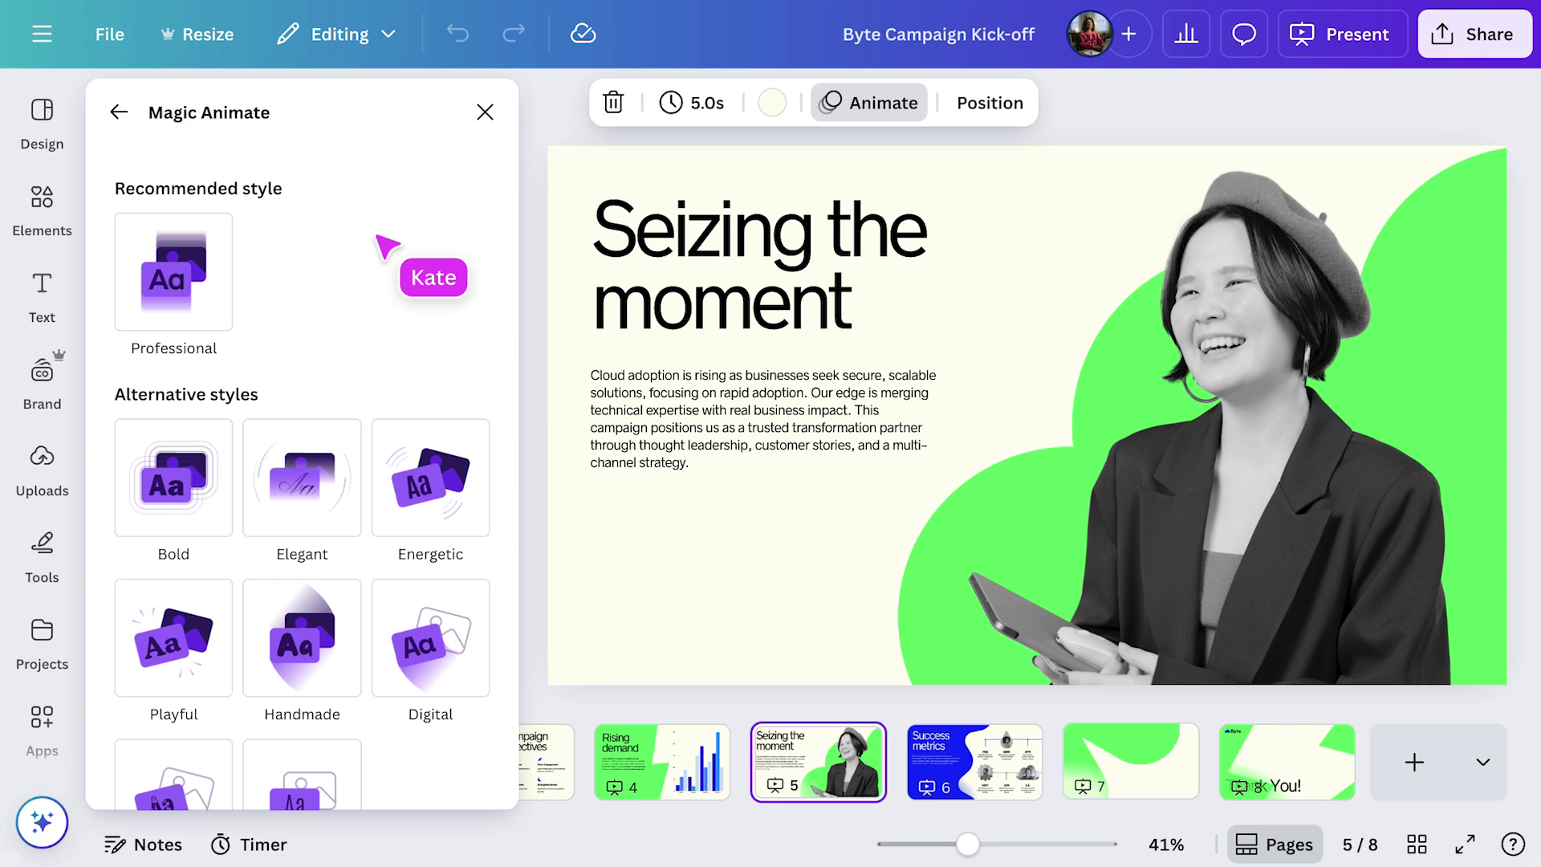
{"action": "left_click", "coordinate": [180, 486]}
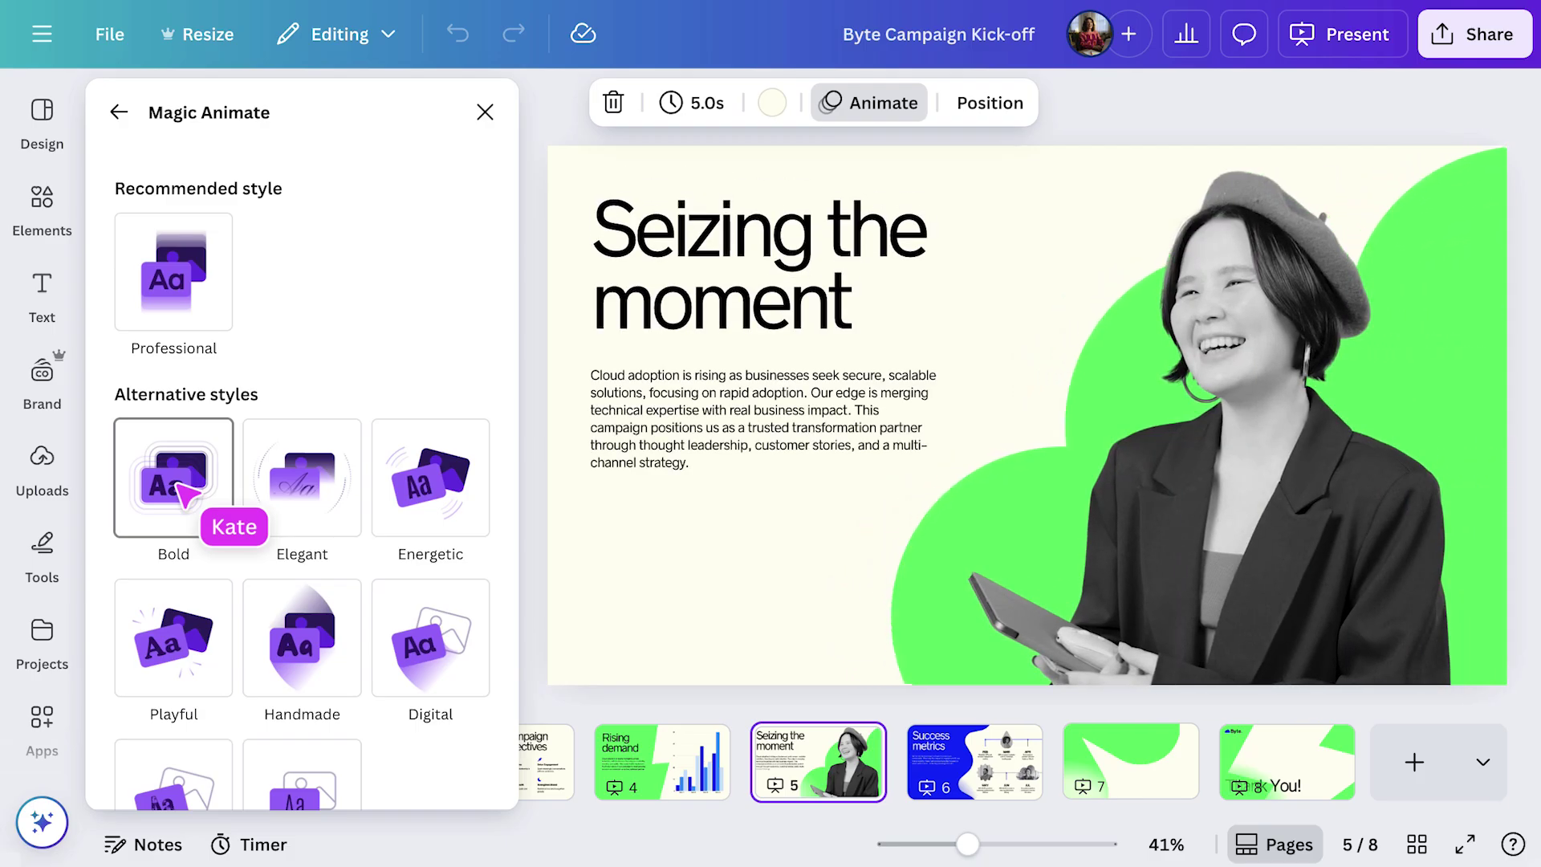
{"action": "left_click", "coordinate": [284, 493]}
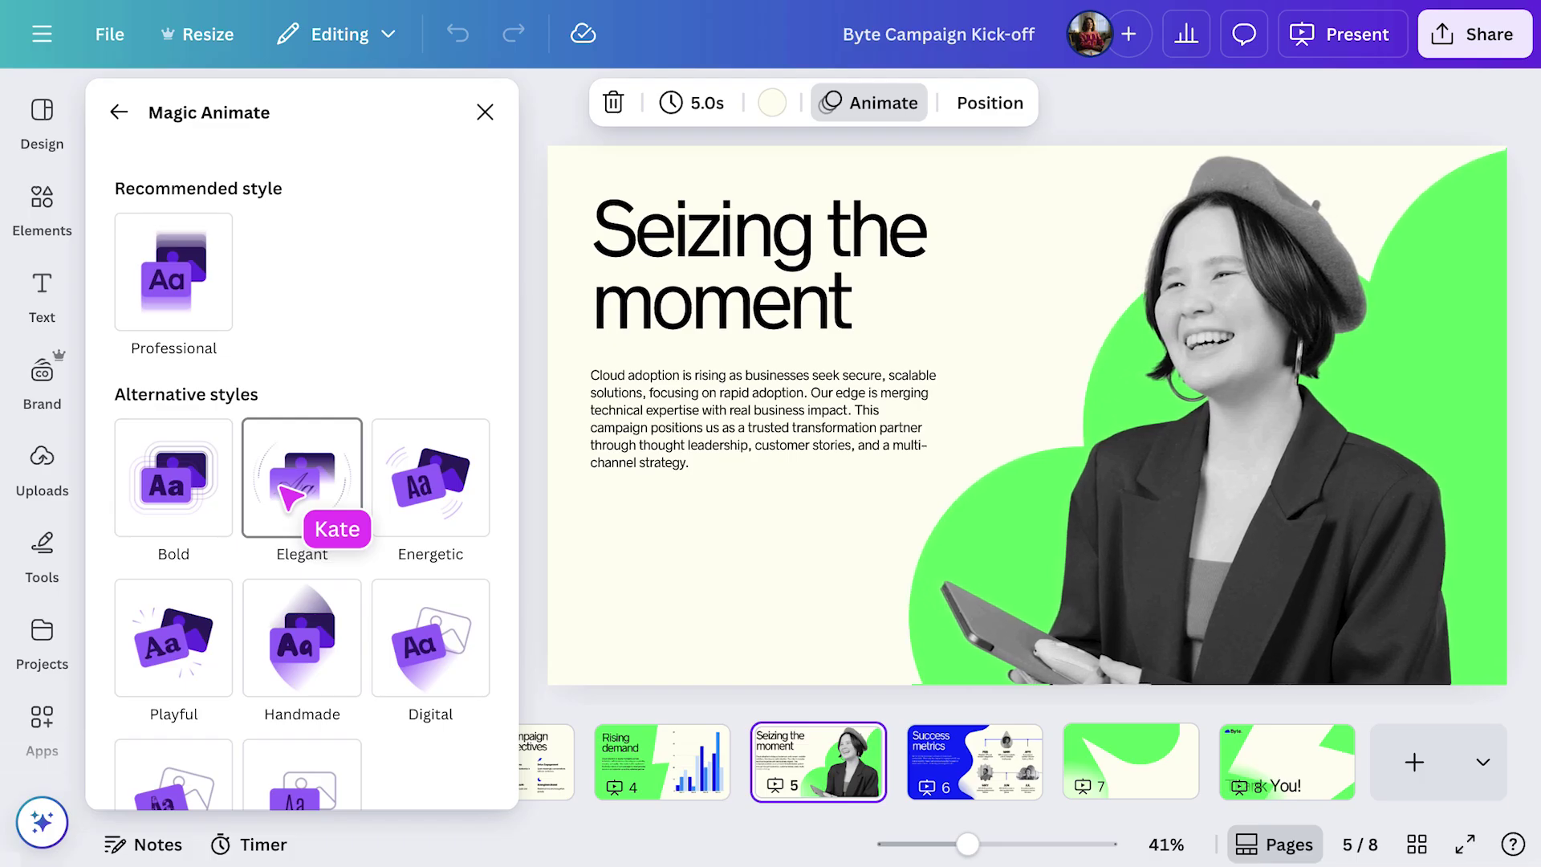
{"action": "left_click", "coordinate": [411, 507]}
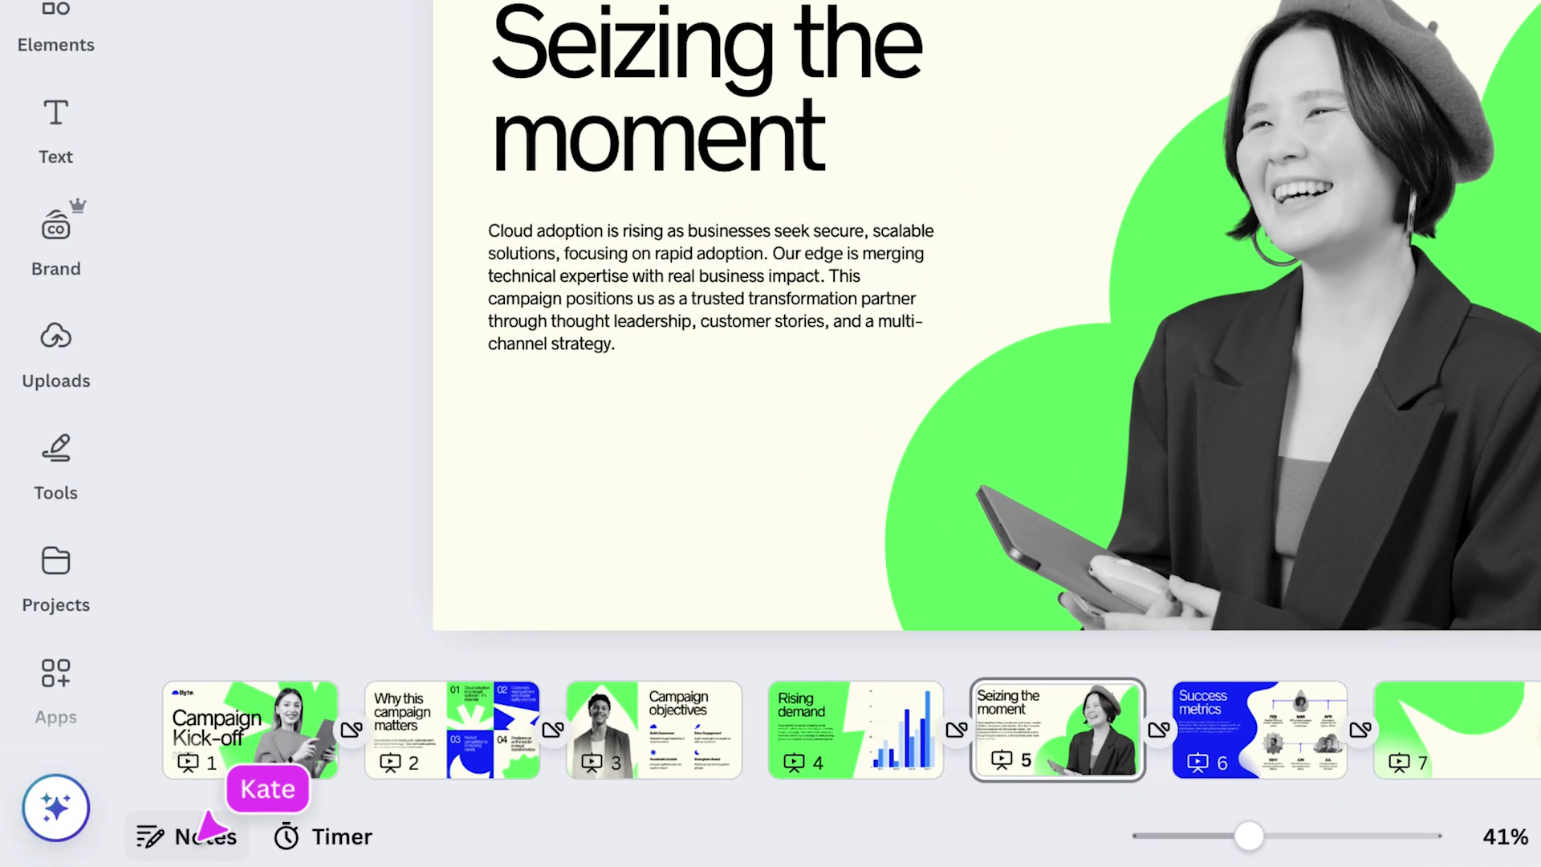
Generate AI presenter notes for slide 5, then shorten them with Shorten notes
{"action": "left_click", "coordinate": [157, 839]}
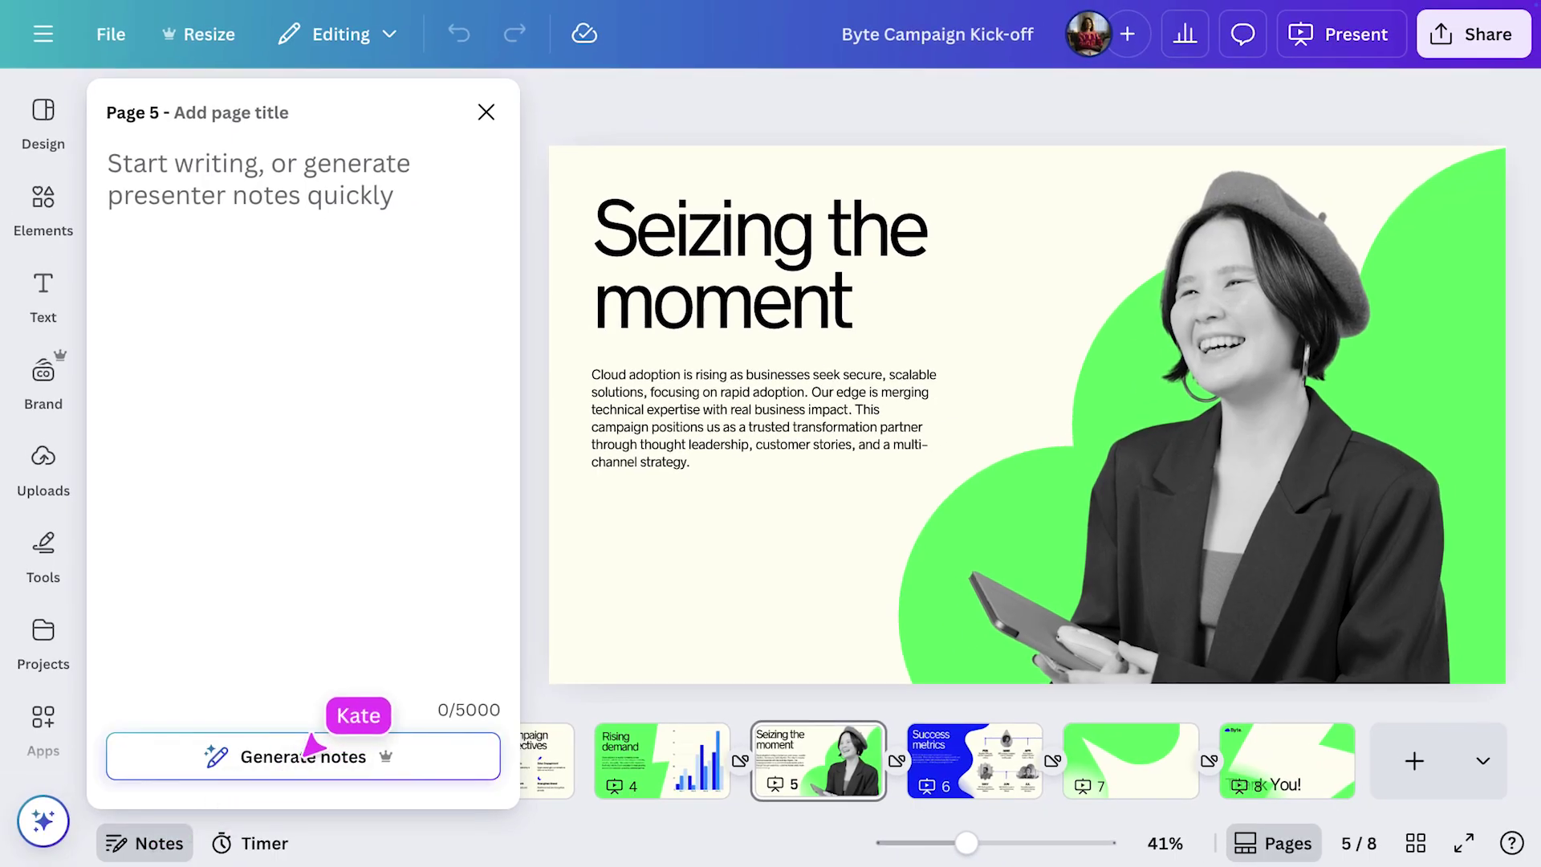
{"action": "left_click", "coordinate": [397, 706]}
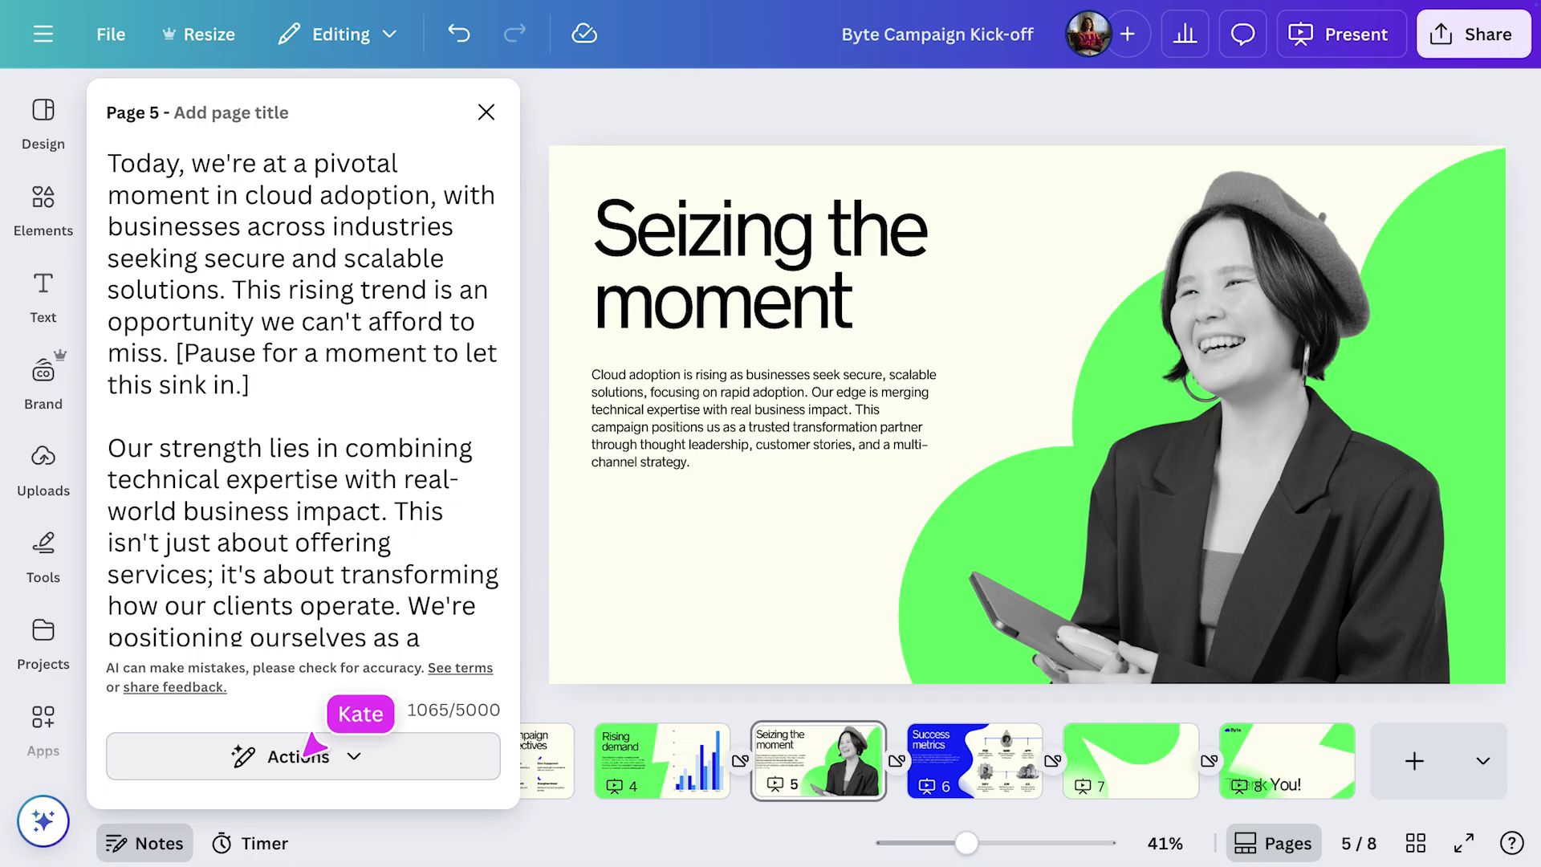
{"action": "left_click", "coordinate": [358, 738]}
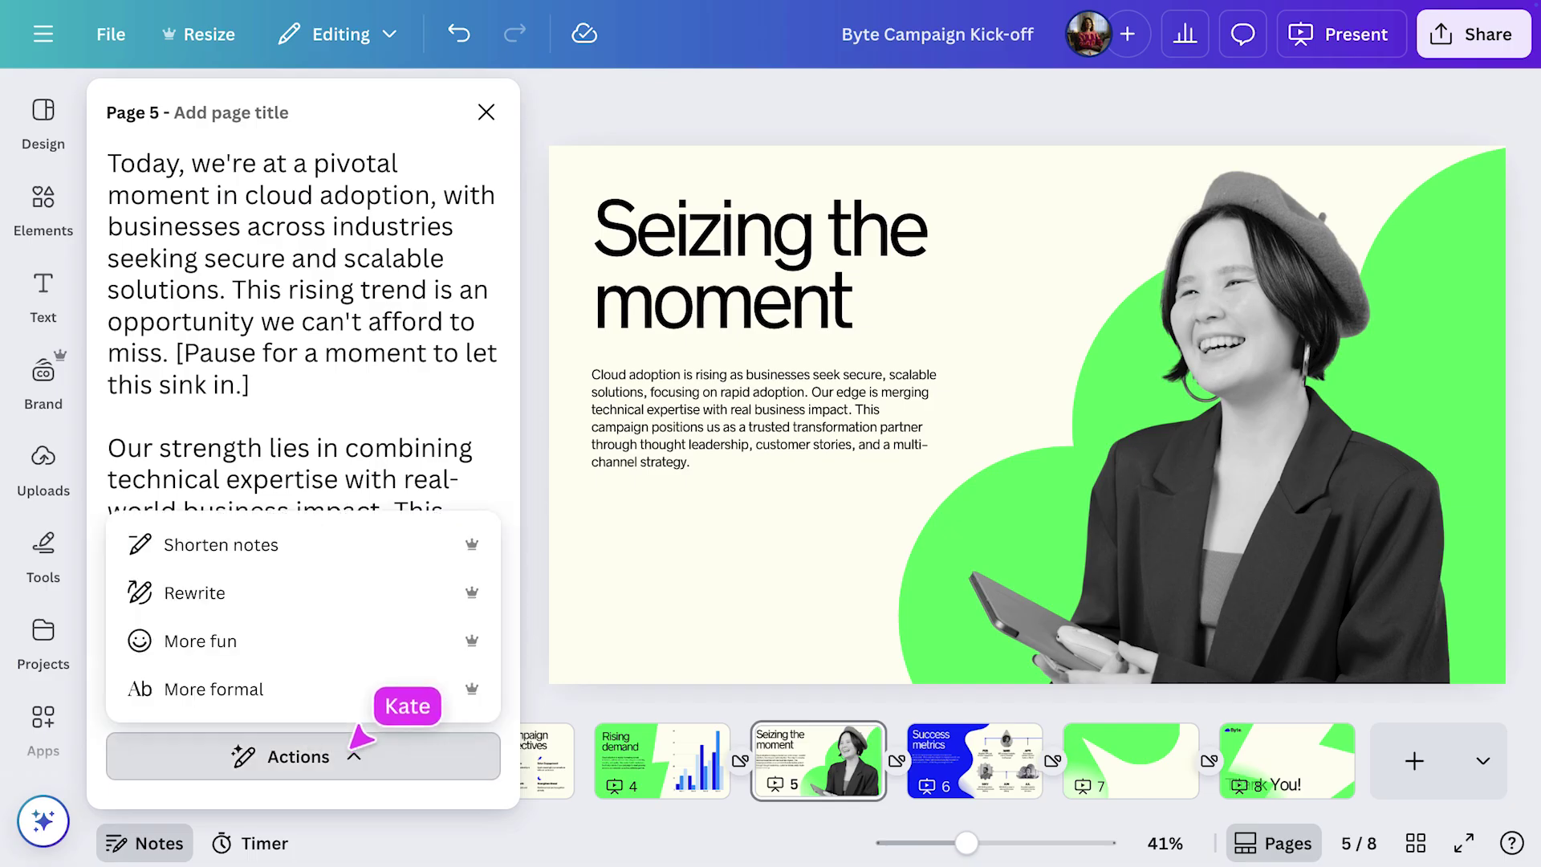
{"action": "left_click", "coordinate": [352, 561]}
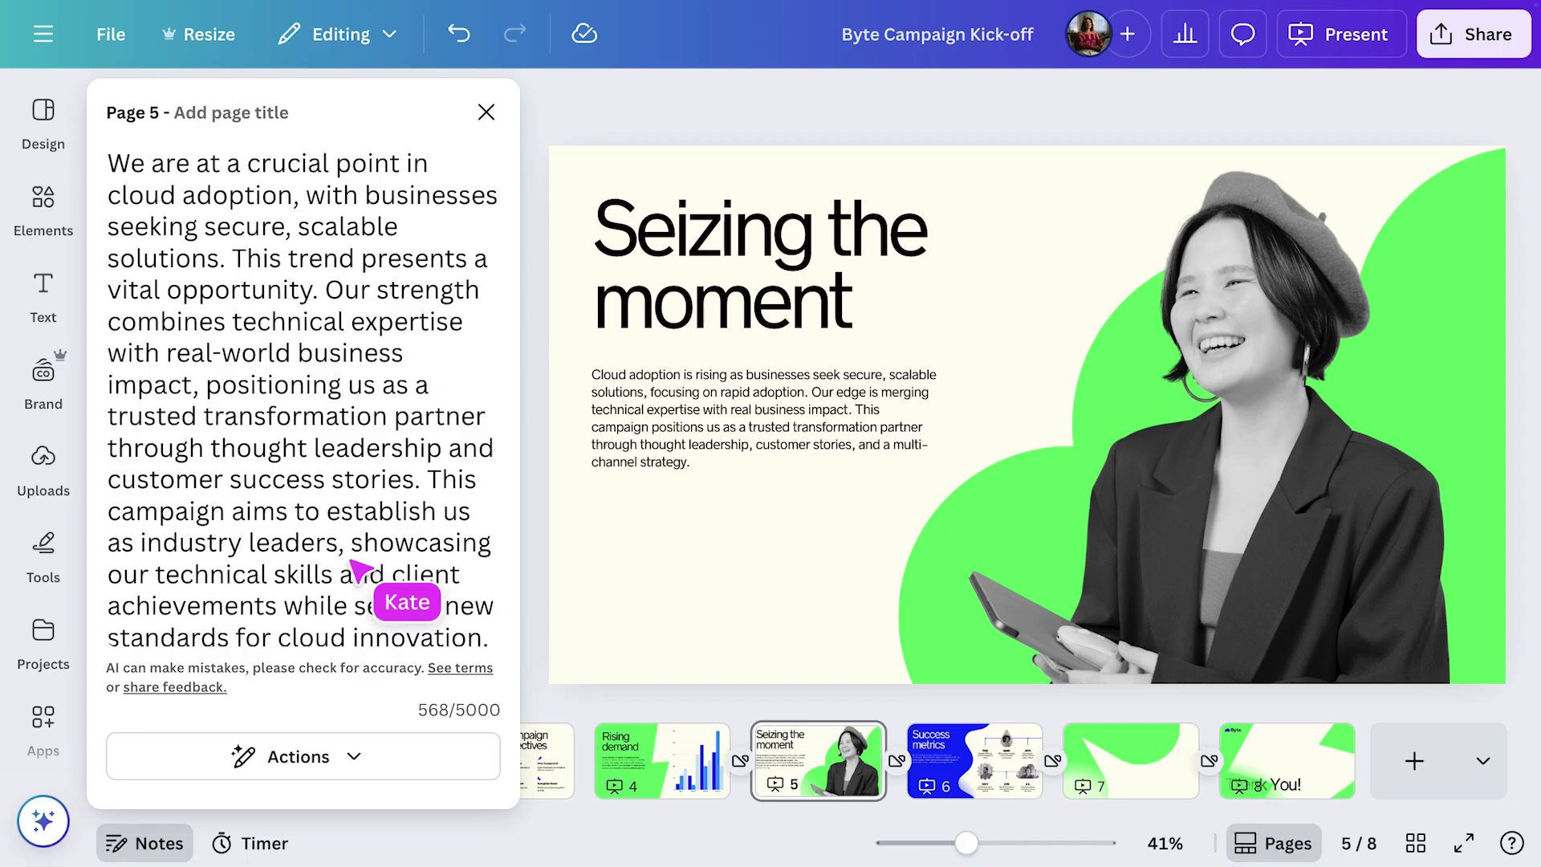
Start Presenter view with speaker notes and connect a phone as remote control via QR code
{"action": "left_click", "coordinate": [1333, 53]}
{"action": "left_click", "coordinate": [1236, 187]}
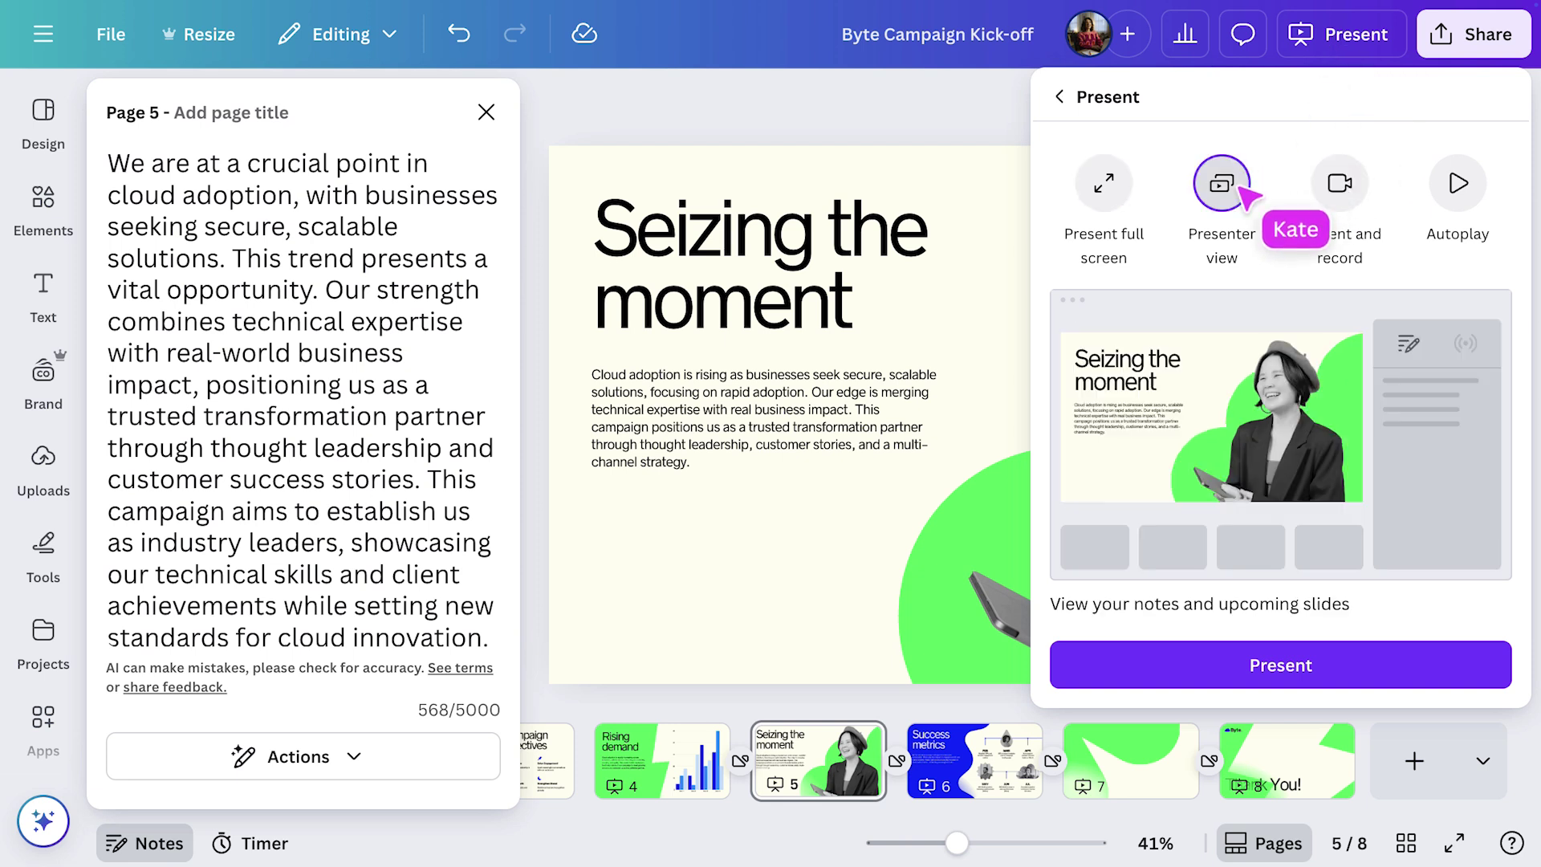
{"action": "left_click", "coordinate": [1298, 678]}
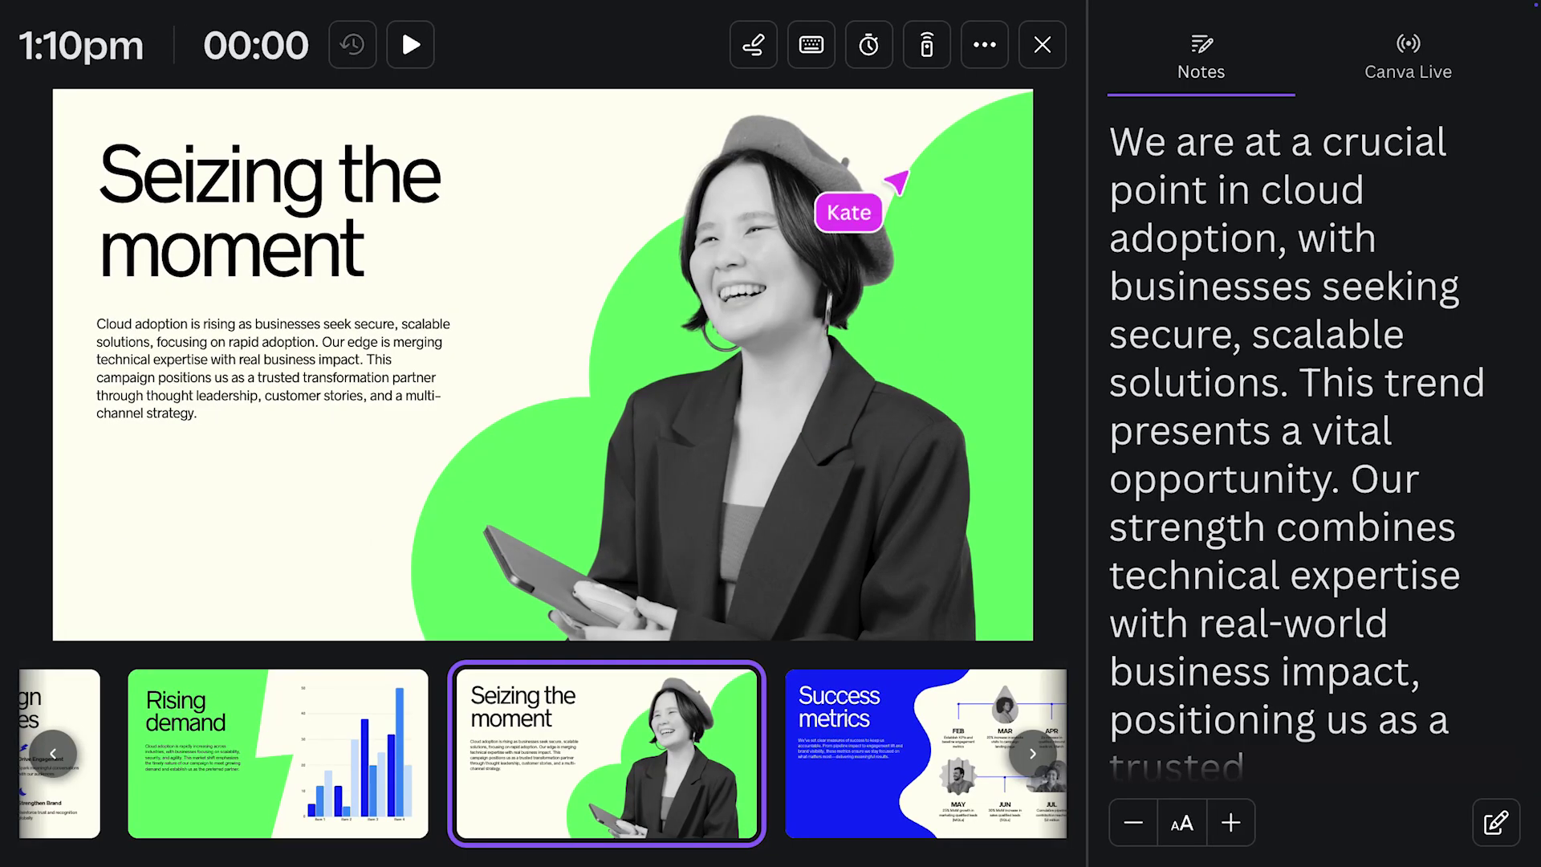
{"action": "left_click", "coordinate": [923, 48]}
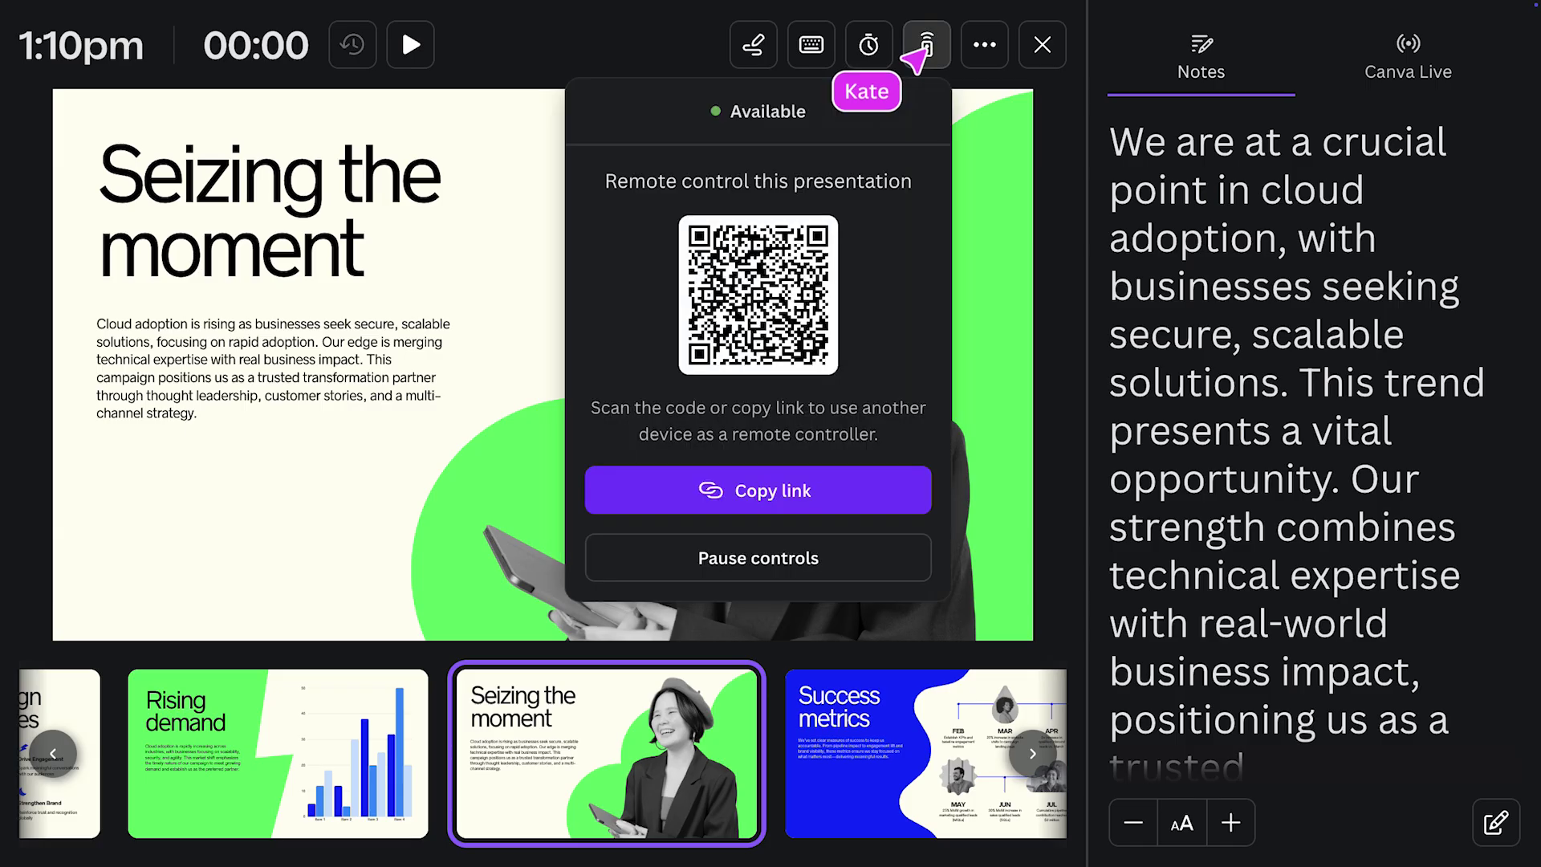
{"action": "left_click", "coordinate": [923, 50]}
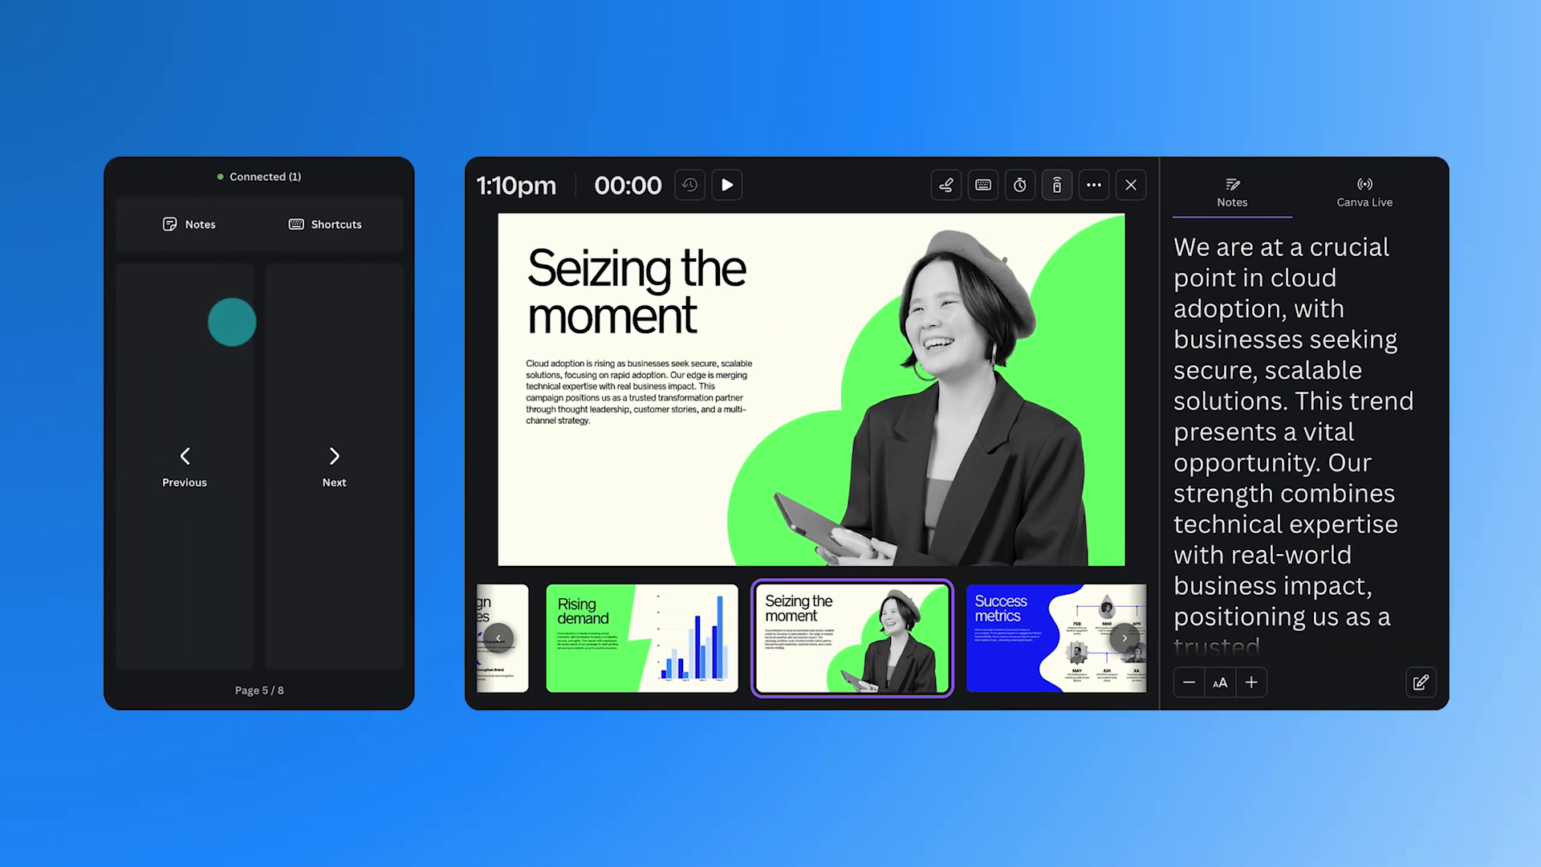
From the phone remote, send a party-popper reaction, advance to Success metrics, and show speaker notes
{"action": "left_click", "coordinate": [339, 224]}
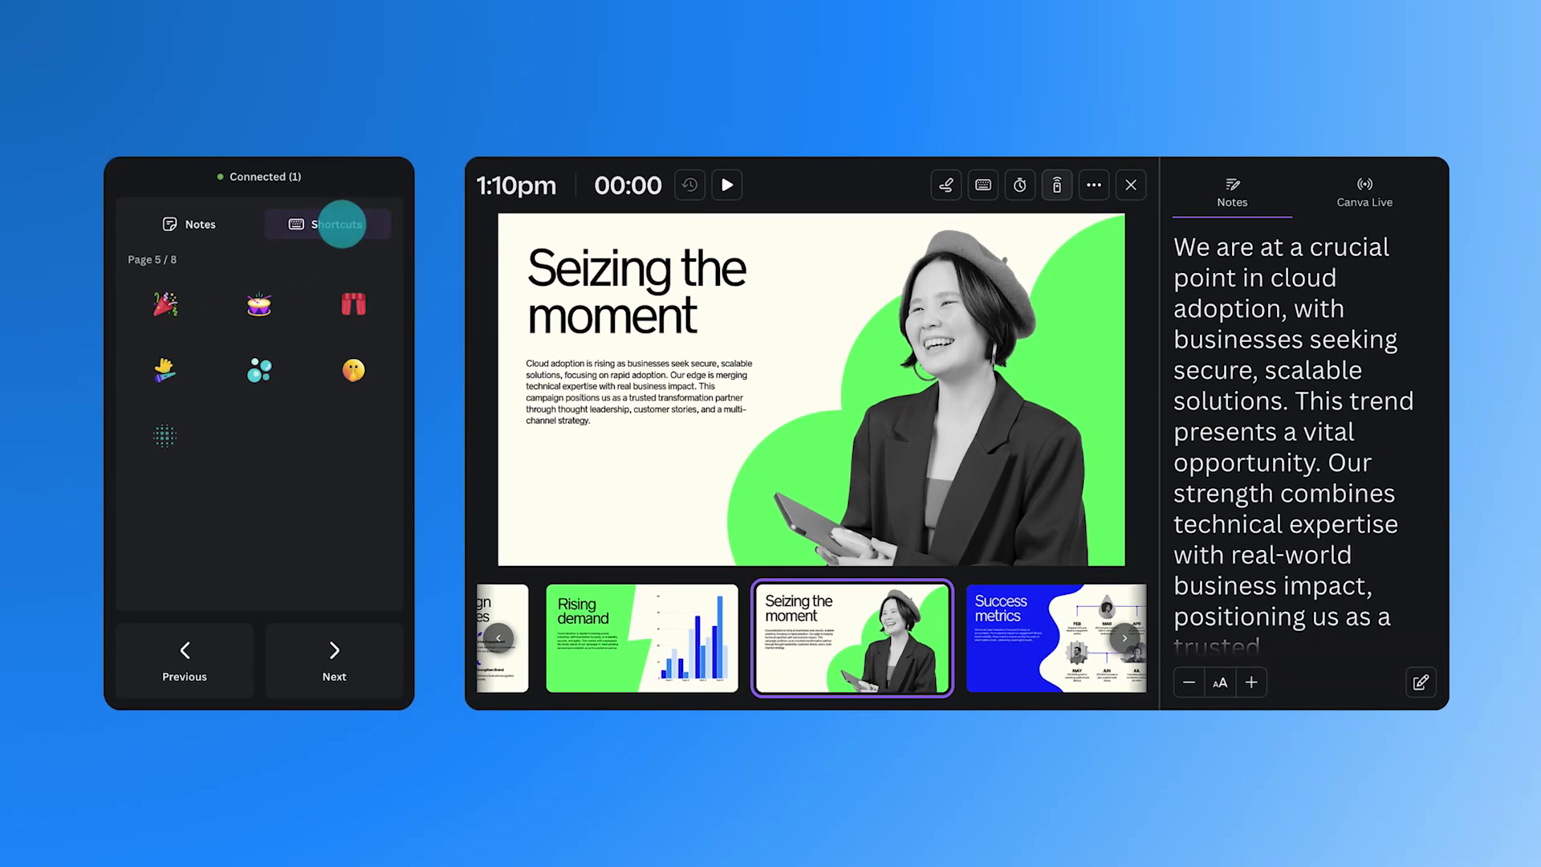
{"action": "left_click", "coordinate": [158, 309]}
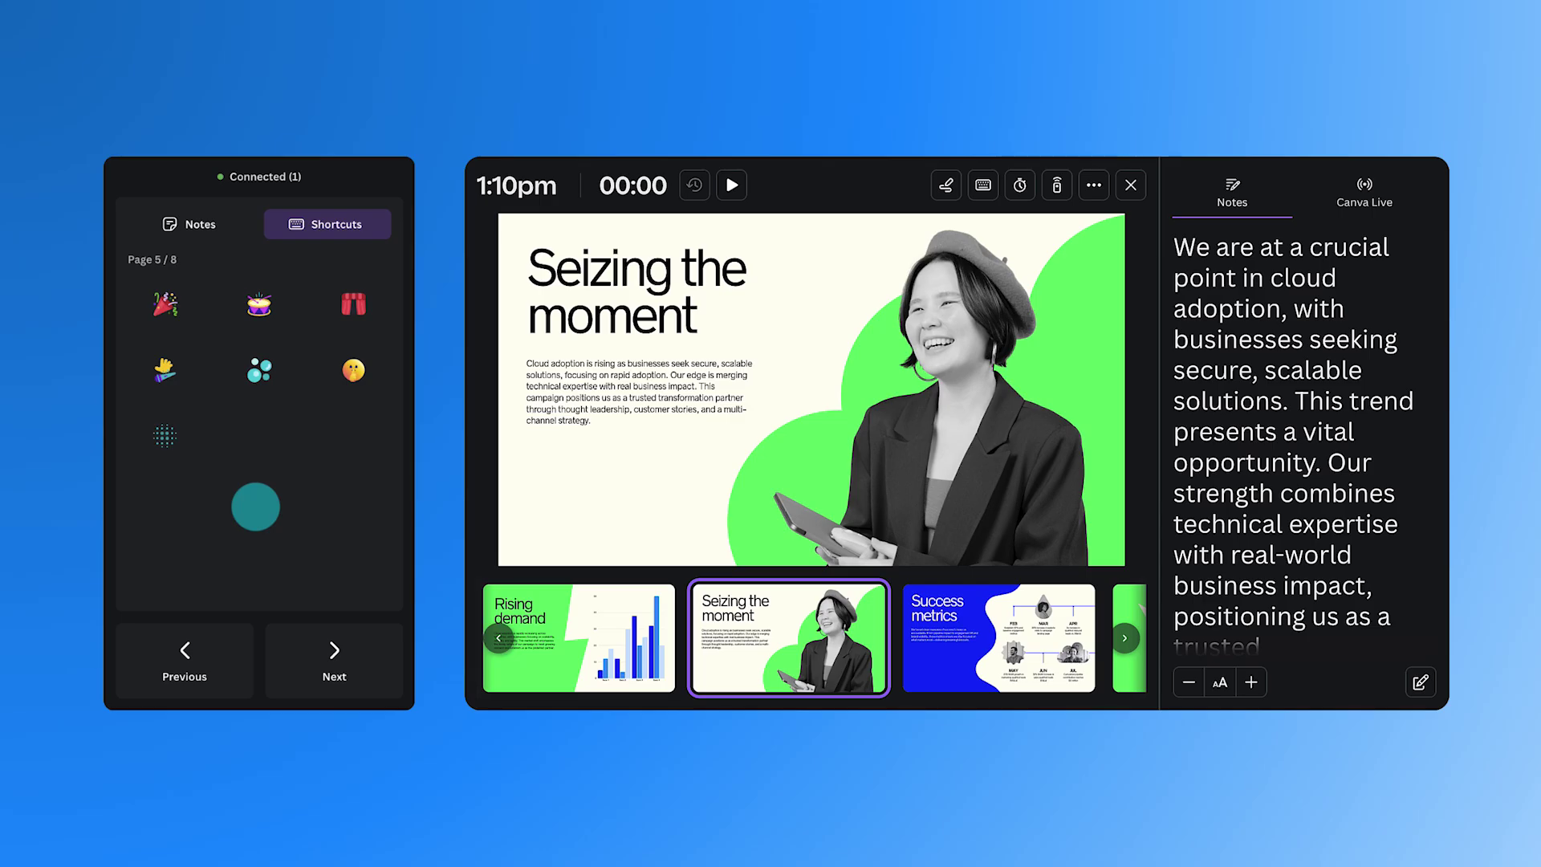
{"action": "left_click", "coordinate": [330, 654]}
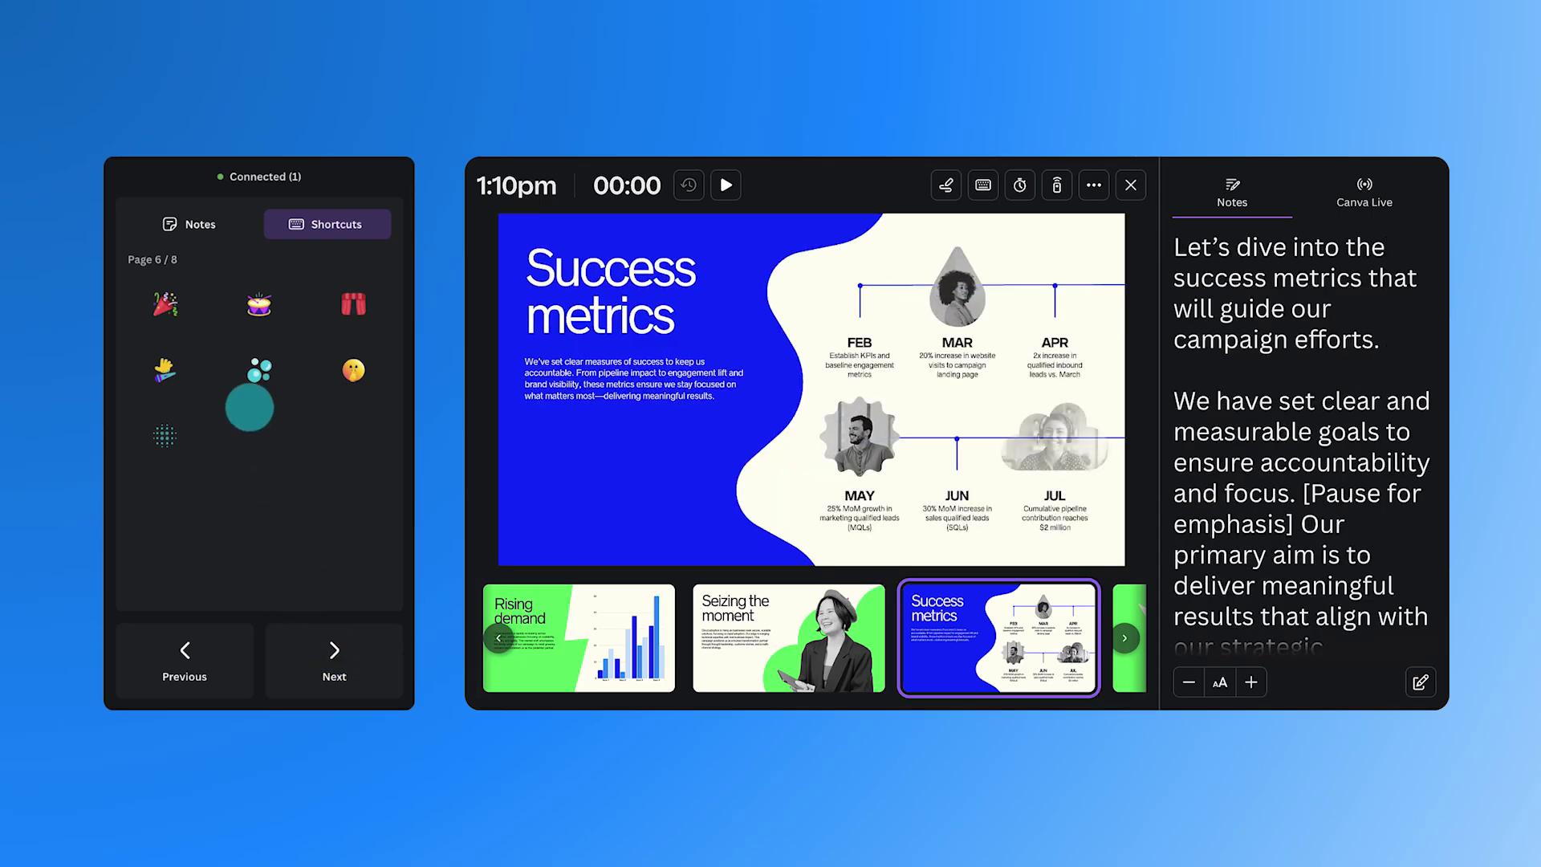
{"action": "left_click", "coordinate": [191, 225]}
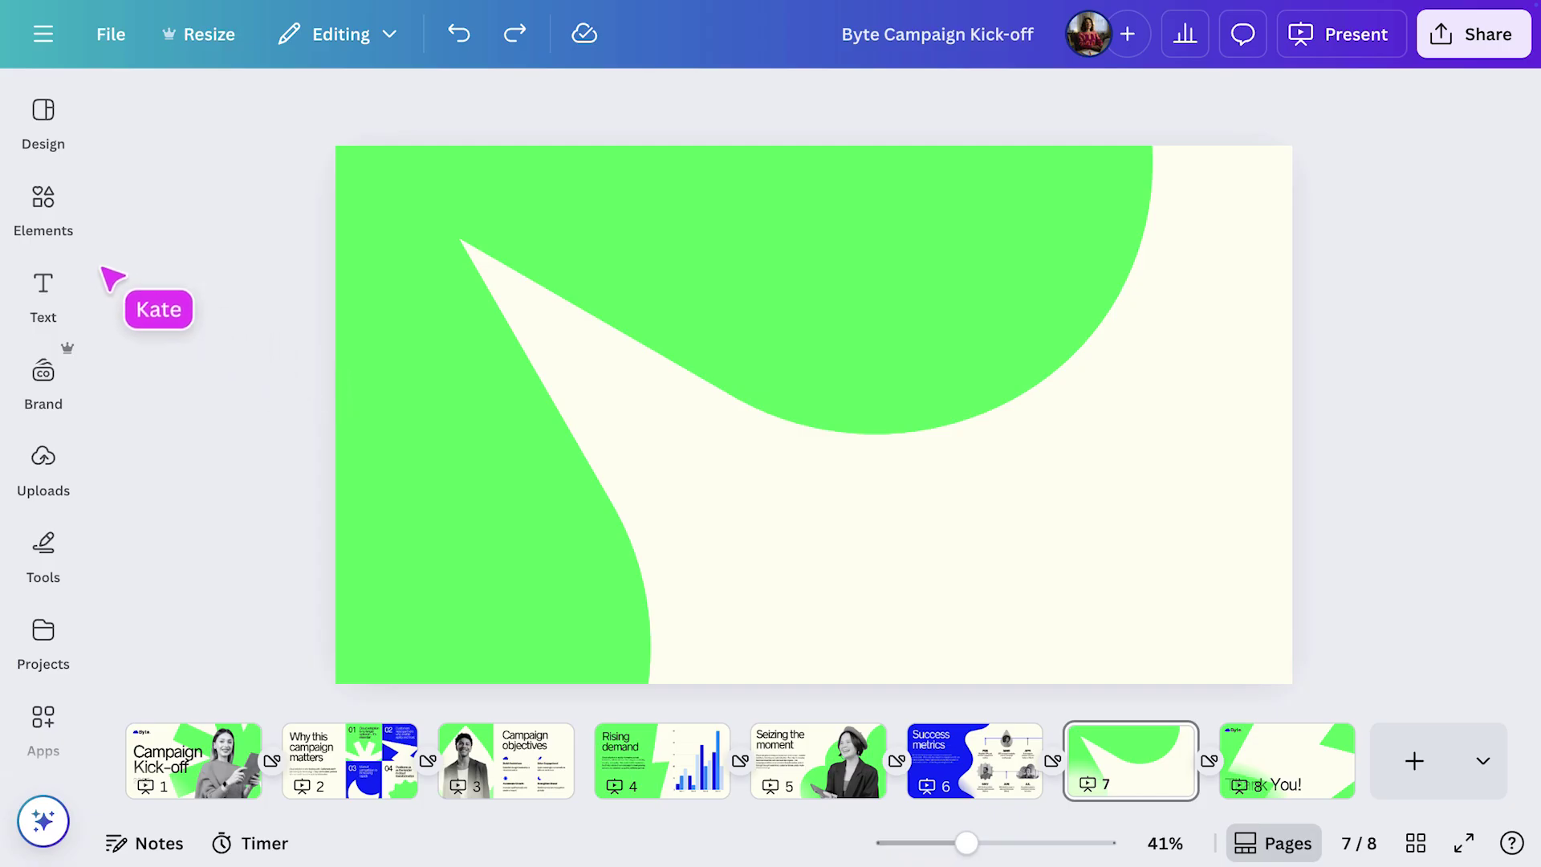
Insert the 'Share your feedback' form template from Elements > Forms > Feedback onto slide 7
{"action": "left_click", "coordinate": [48, 207]}
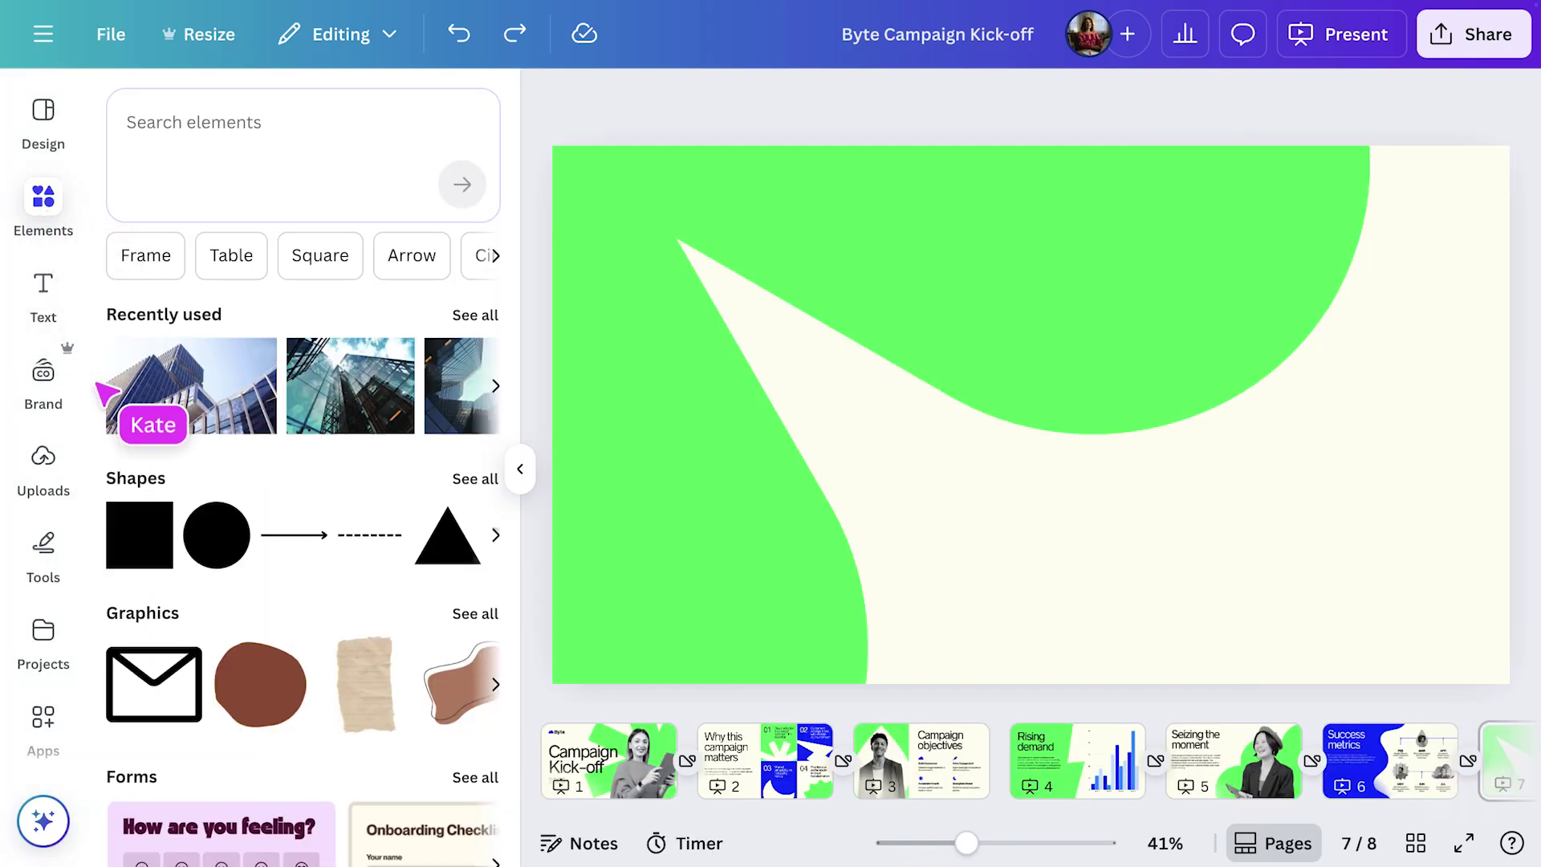
{"action": "scroll", "coordinate": [112, 405], "scroll_direction": "down", "scroll_amount": 4}
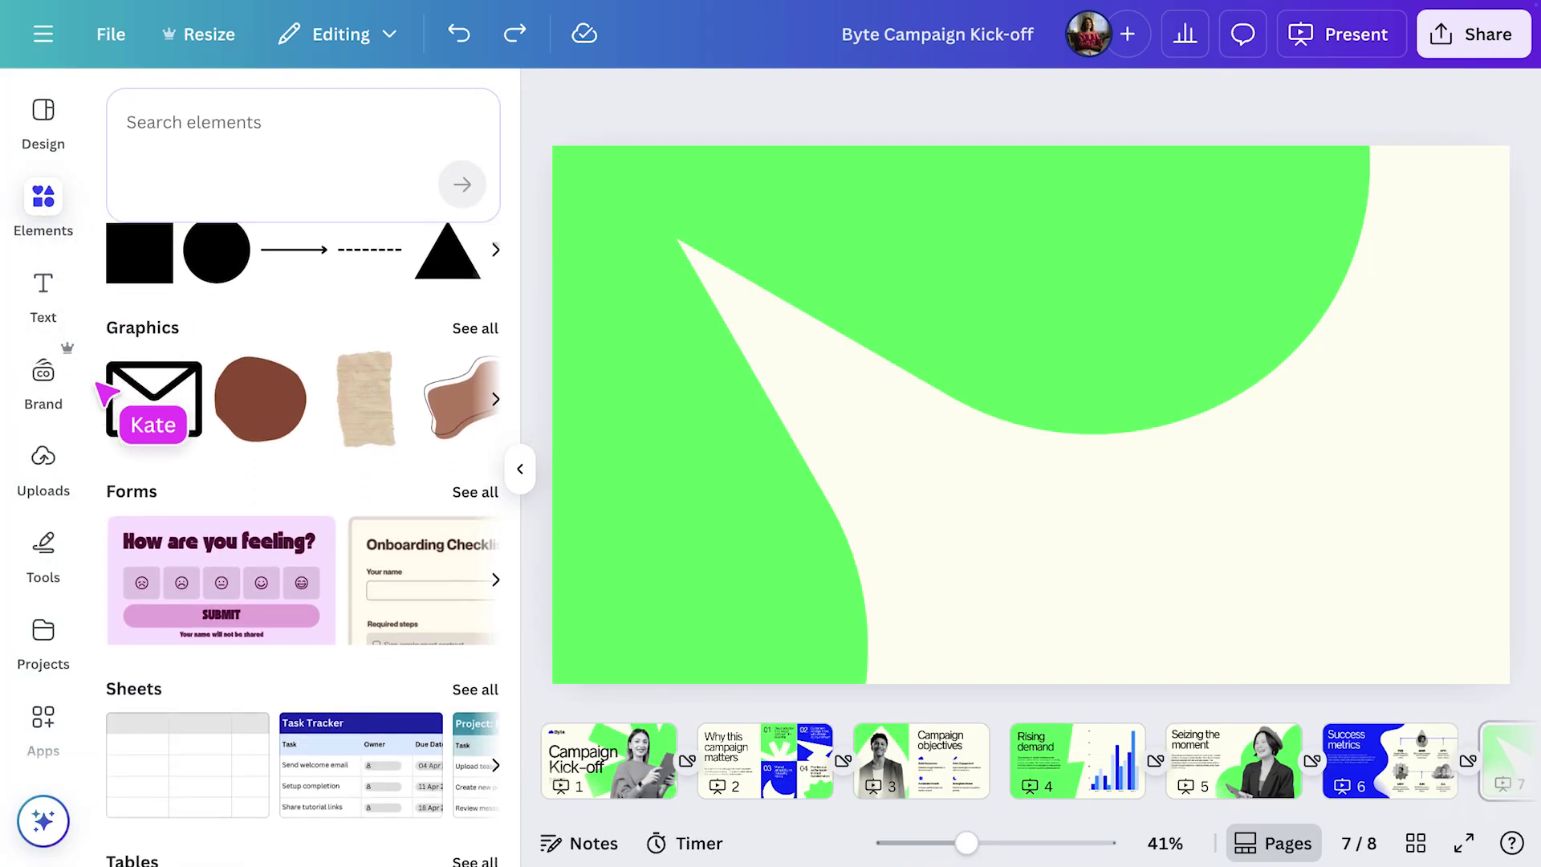
{"action": "left_click", "coordinate": [480, 479]}
{"action": "scroll", "coordinate": [485, 493], "scroll_direction": "down", "scroll_amount": 2}
{"action": "scroll", "coordinate": [487, 491], "scroll_direction": "down", "scroll_amount": 2}
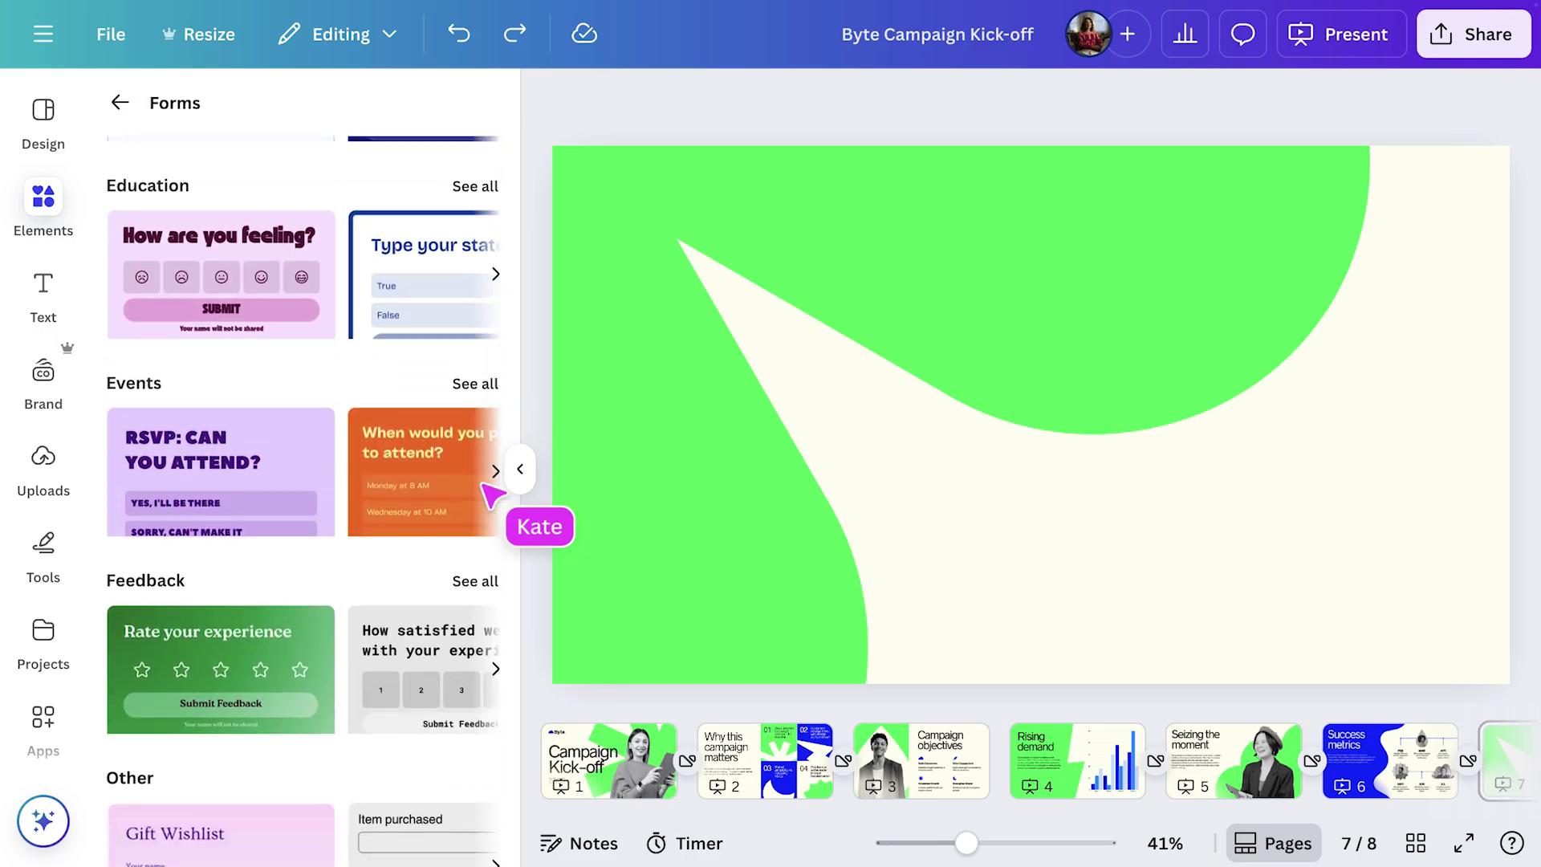
{"action": "left_click", "coordinate": [480, 582]}
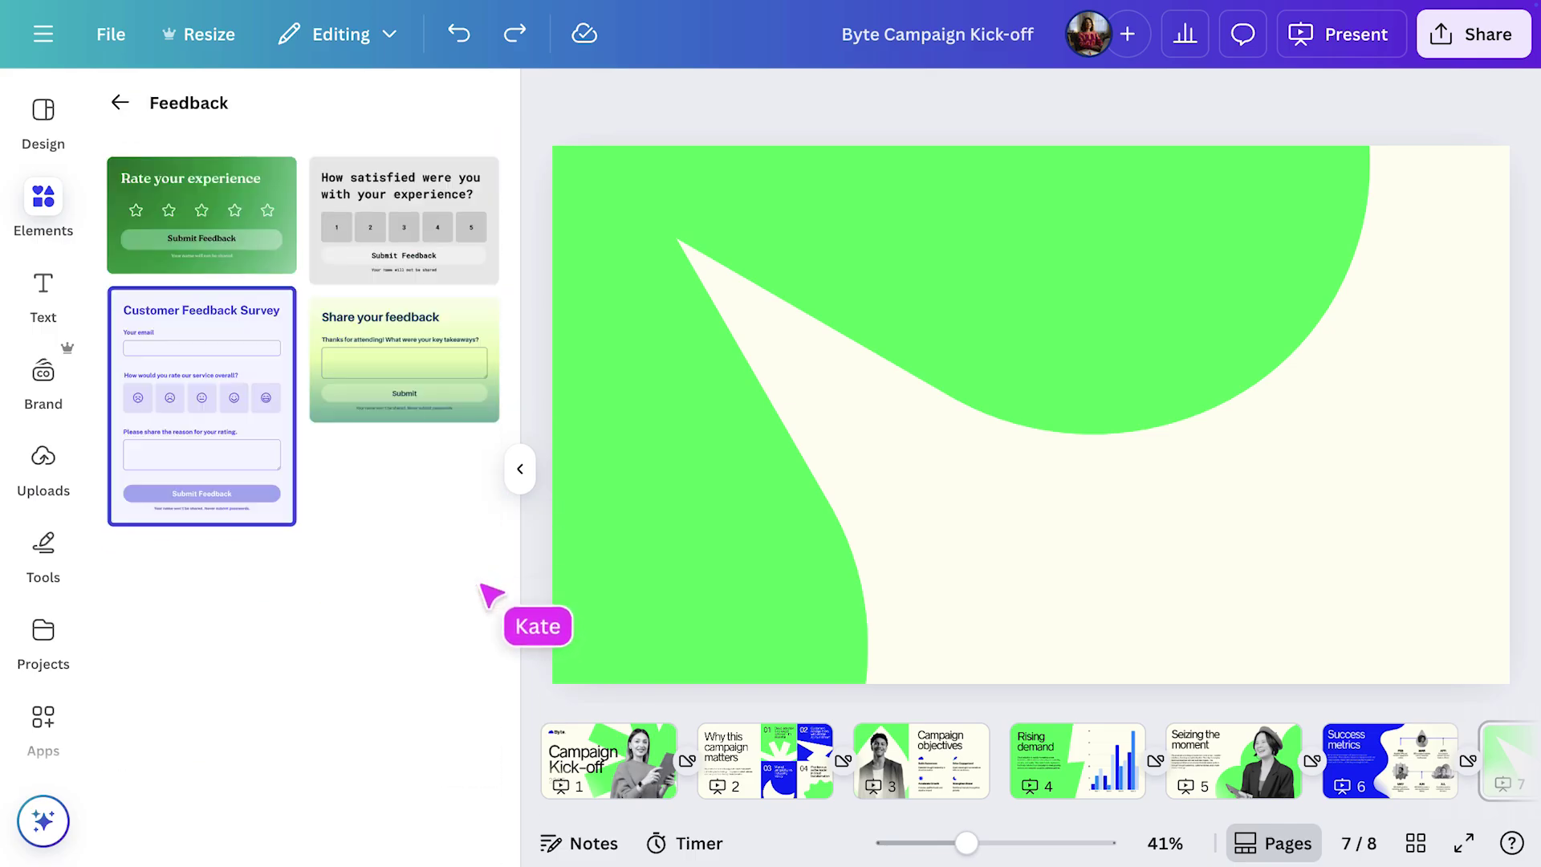
{"action": "left_click", "coordinate": [419, 364]}
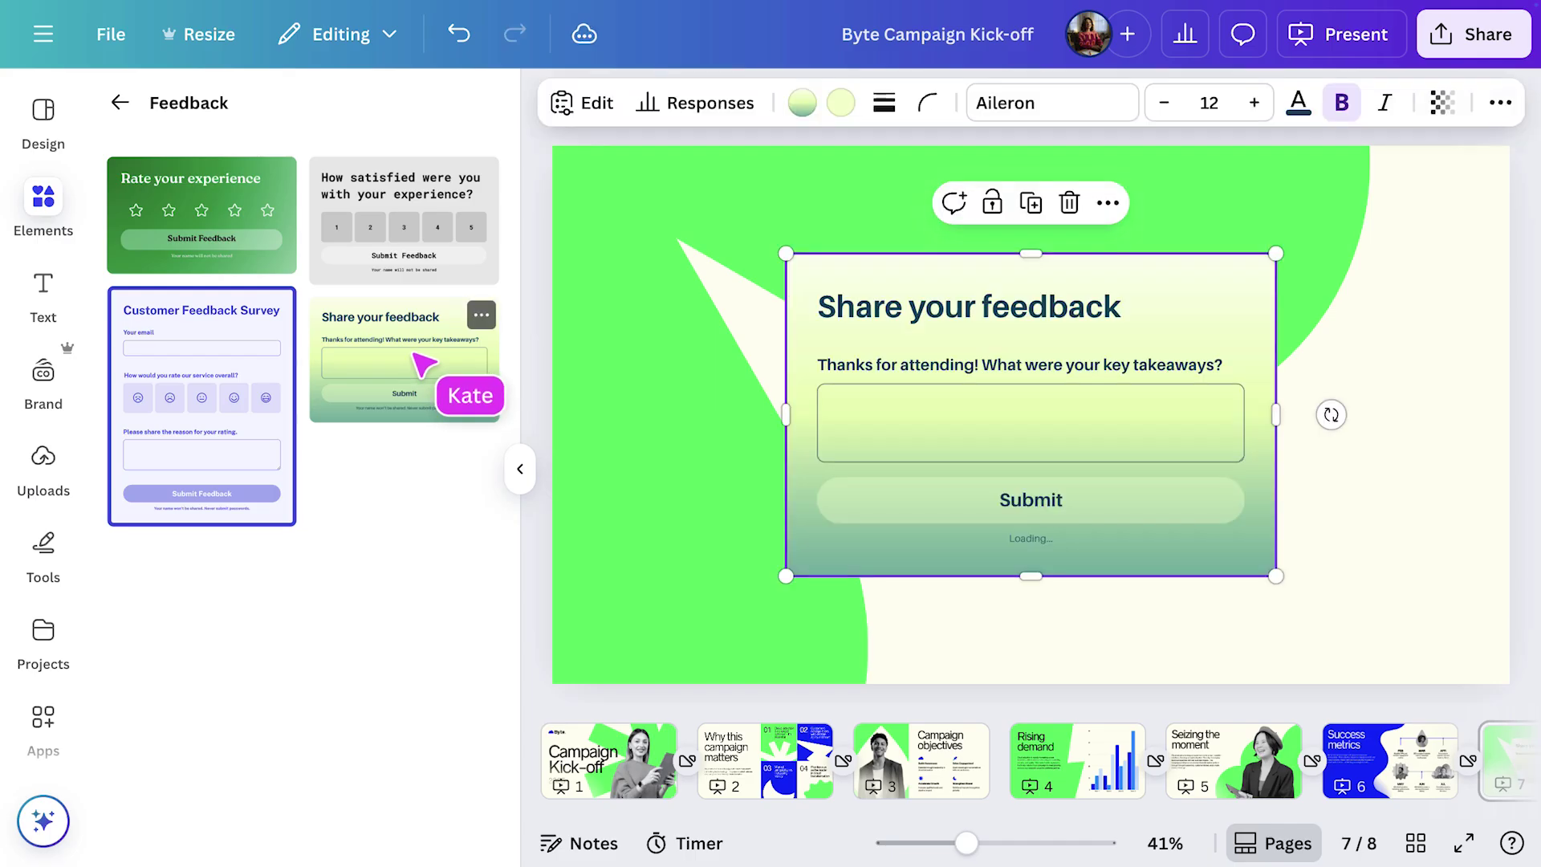
{"action": "left_click", "coordinate": [520, 469]}
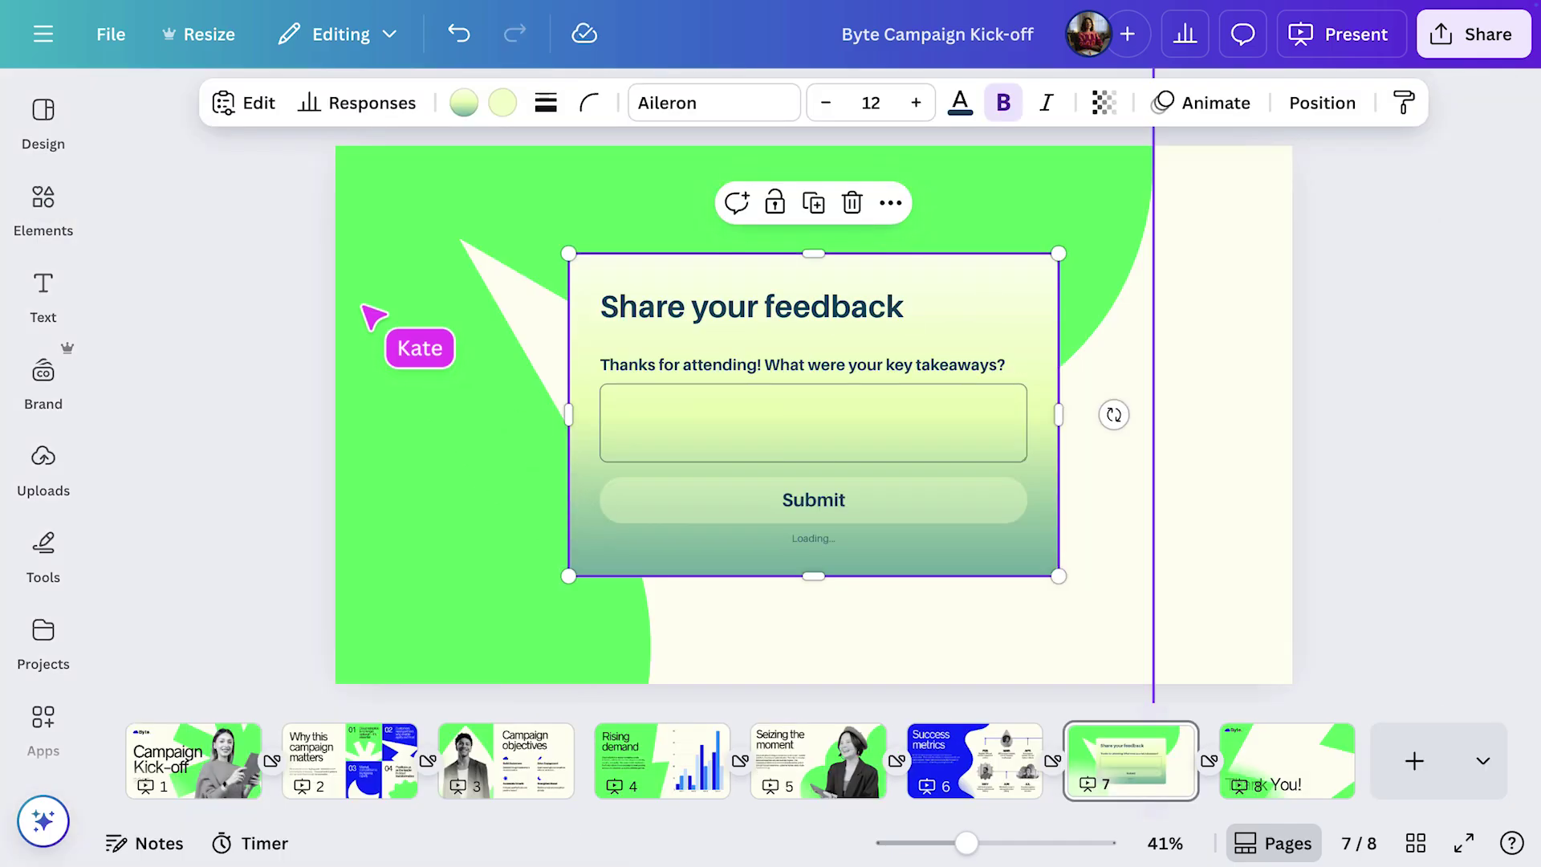
Change the form's question type to Poll and turn off its header
{"action": "left_click", "coordinate": [255, 103]}
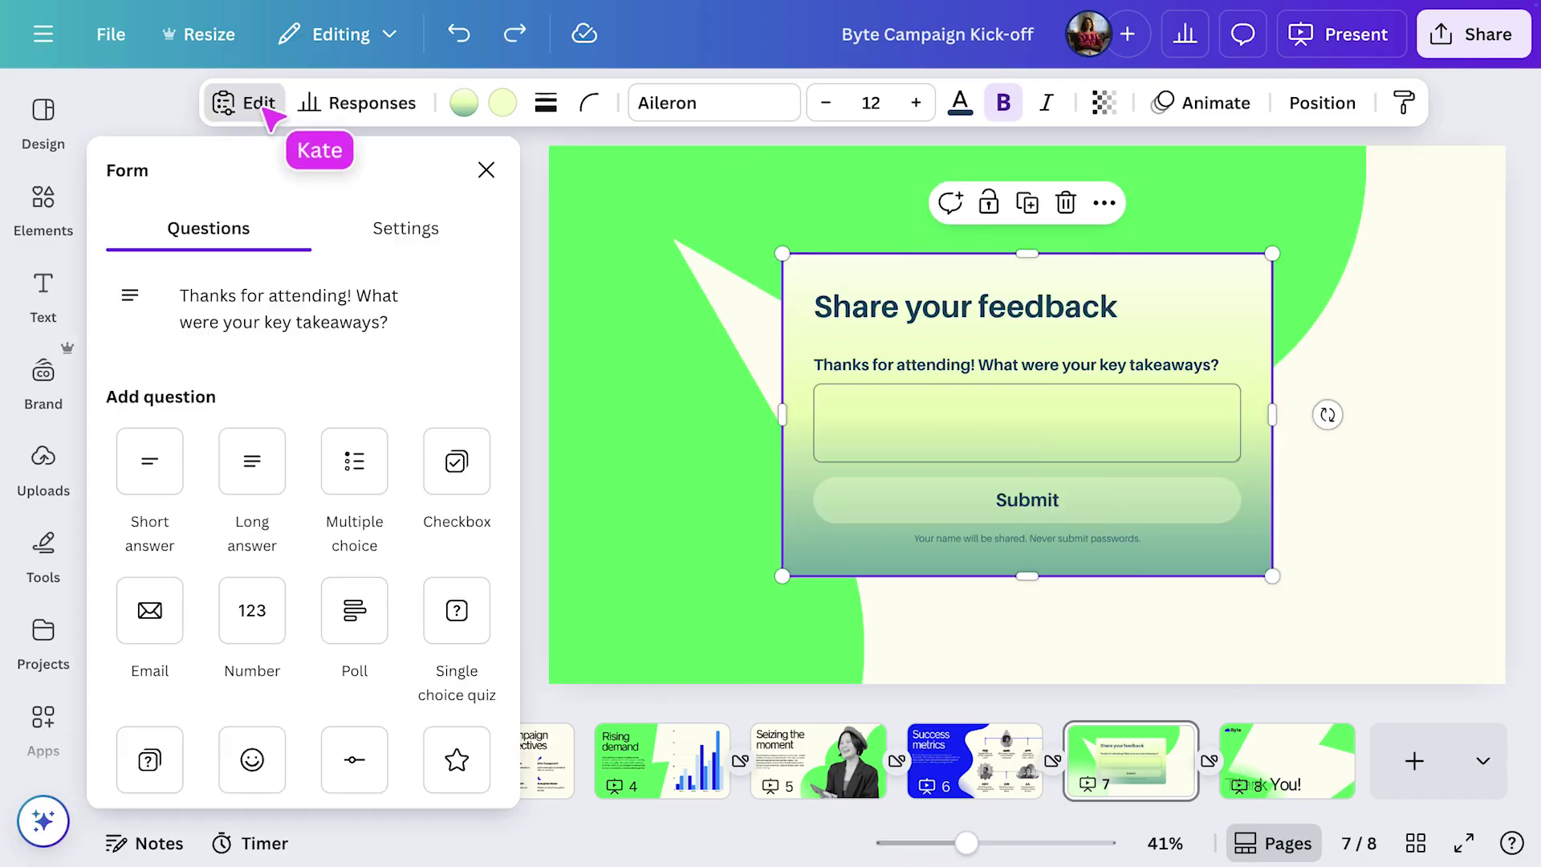
{"action": "left_click", "coordinate": [129, 296]}
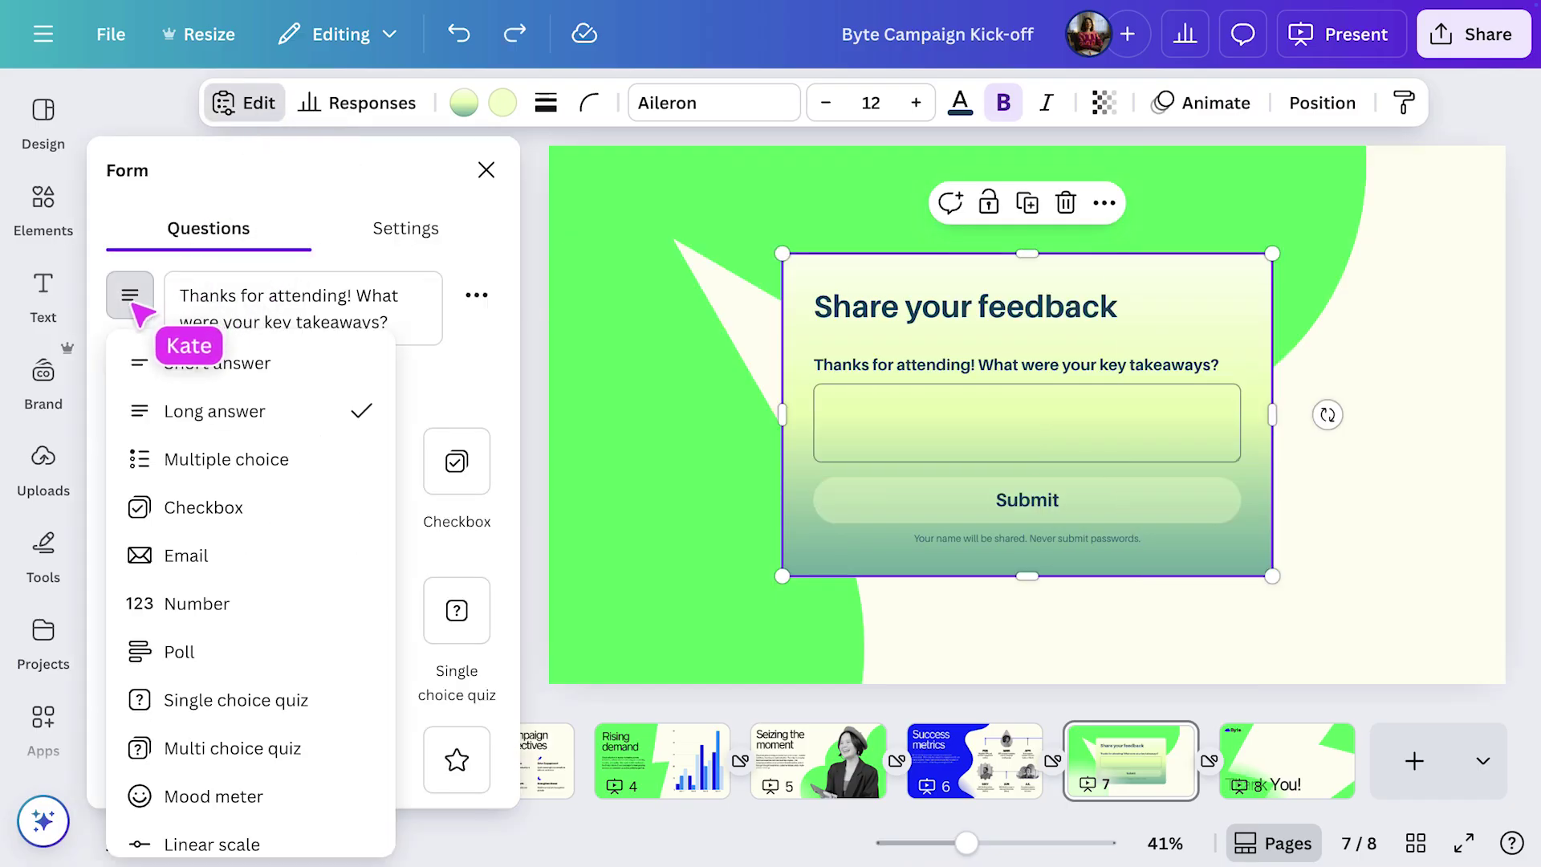
{"action": "left_click", "coordinate": [188, 651]}
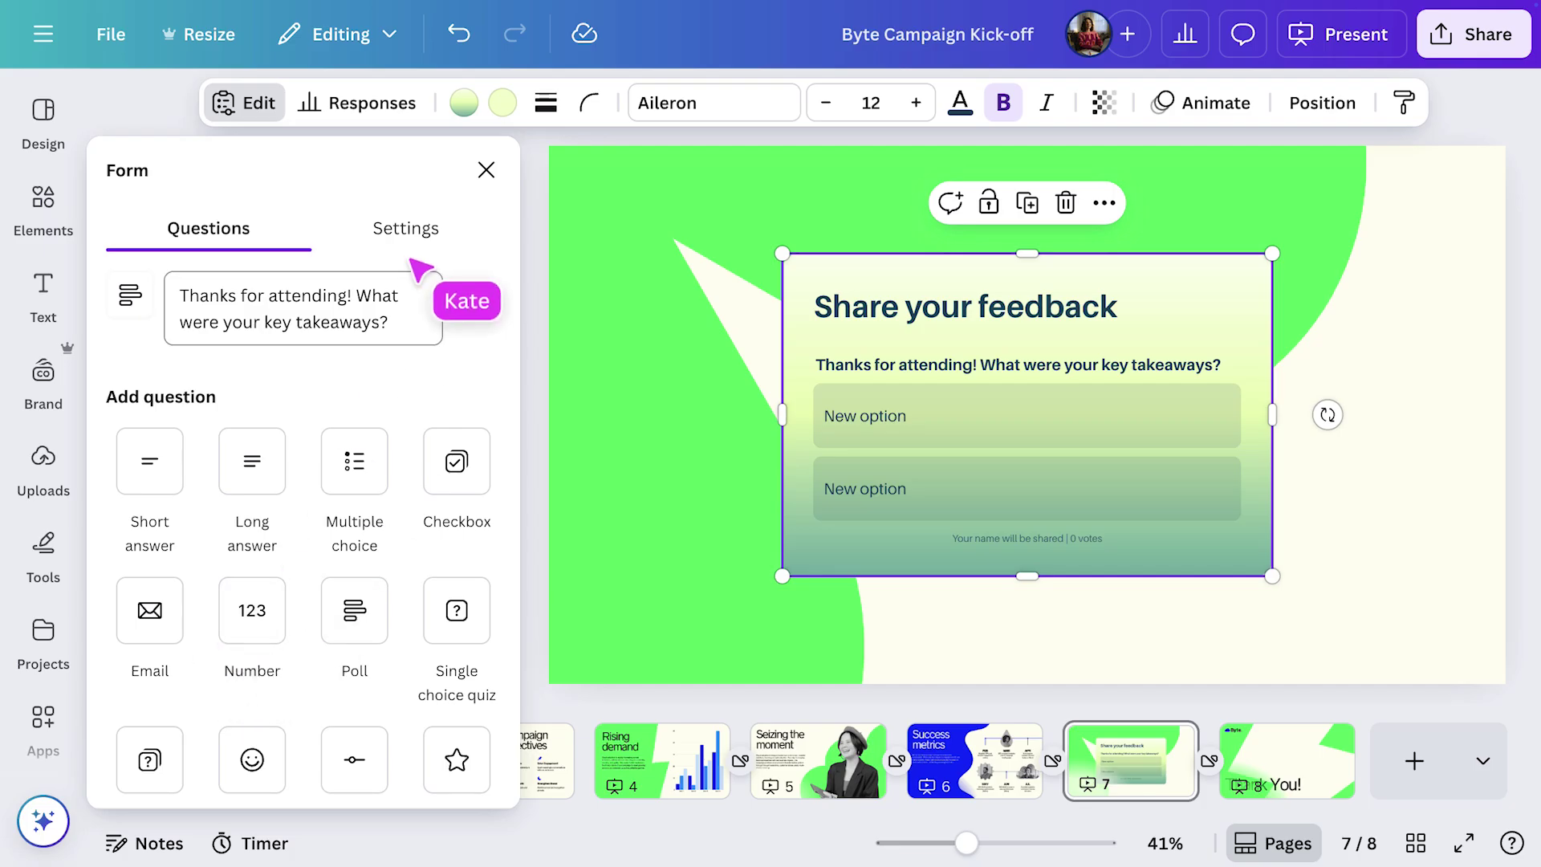
{"action": "left_click", "coordinate": [418, 232]}
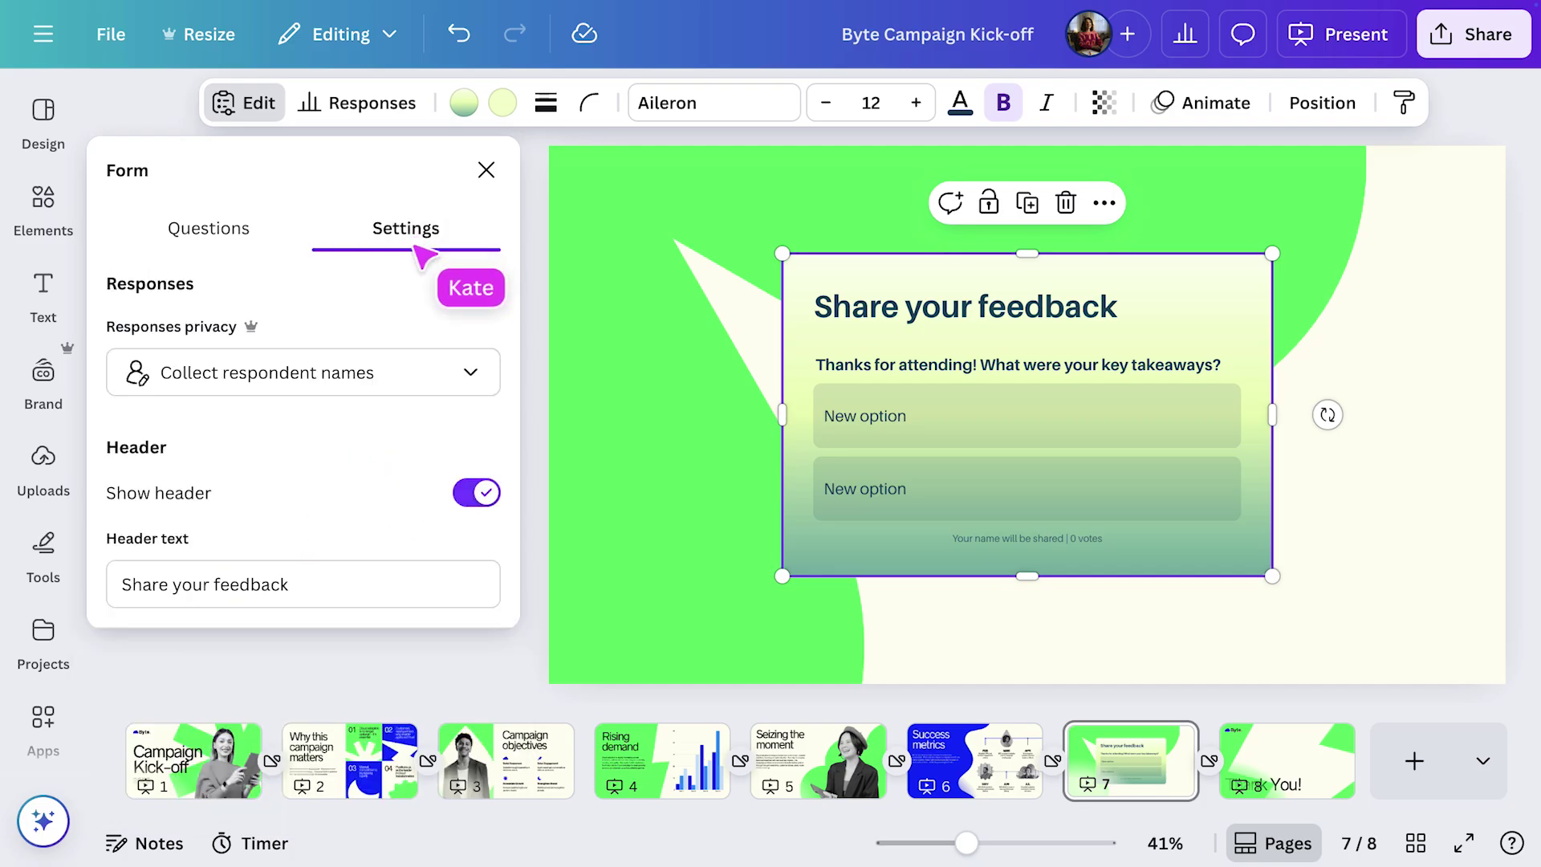
{"action": "left_click", "coordinate": [480, 493]}
{"action": "left_click", "coordinate": [242, 234]}
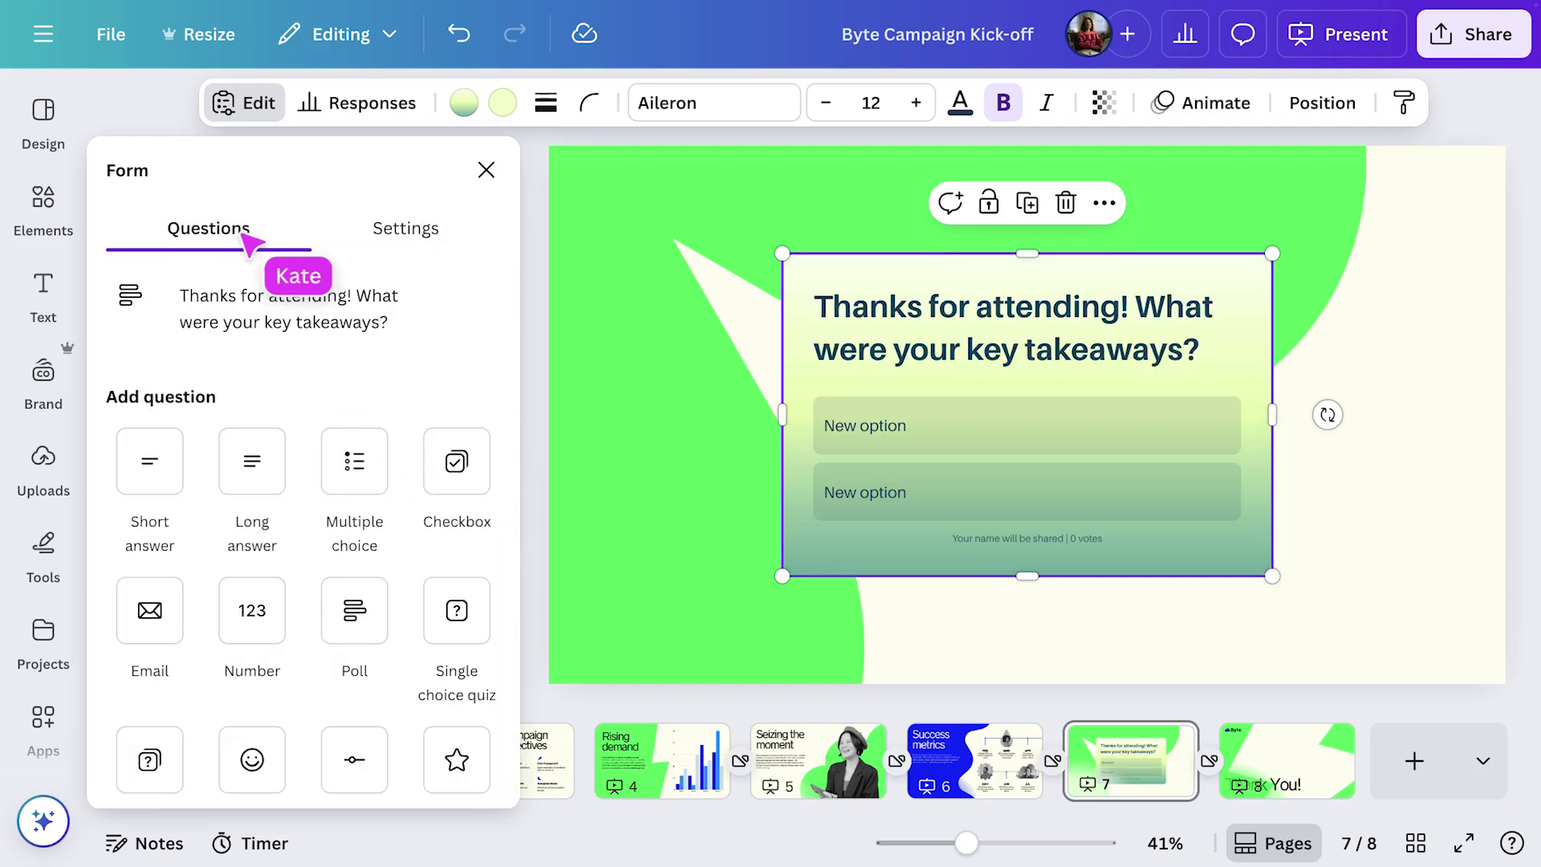
Enter the question 'Which part of the campaign are…' and options like 'Launching our new thought leadership content' and 'Engaging'
{"action": "left_click", "coordinate": [335, 325]}
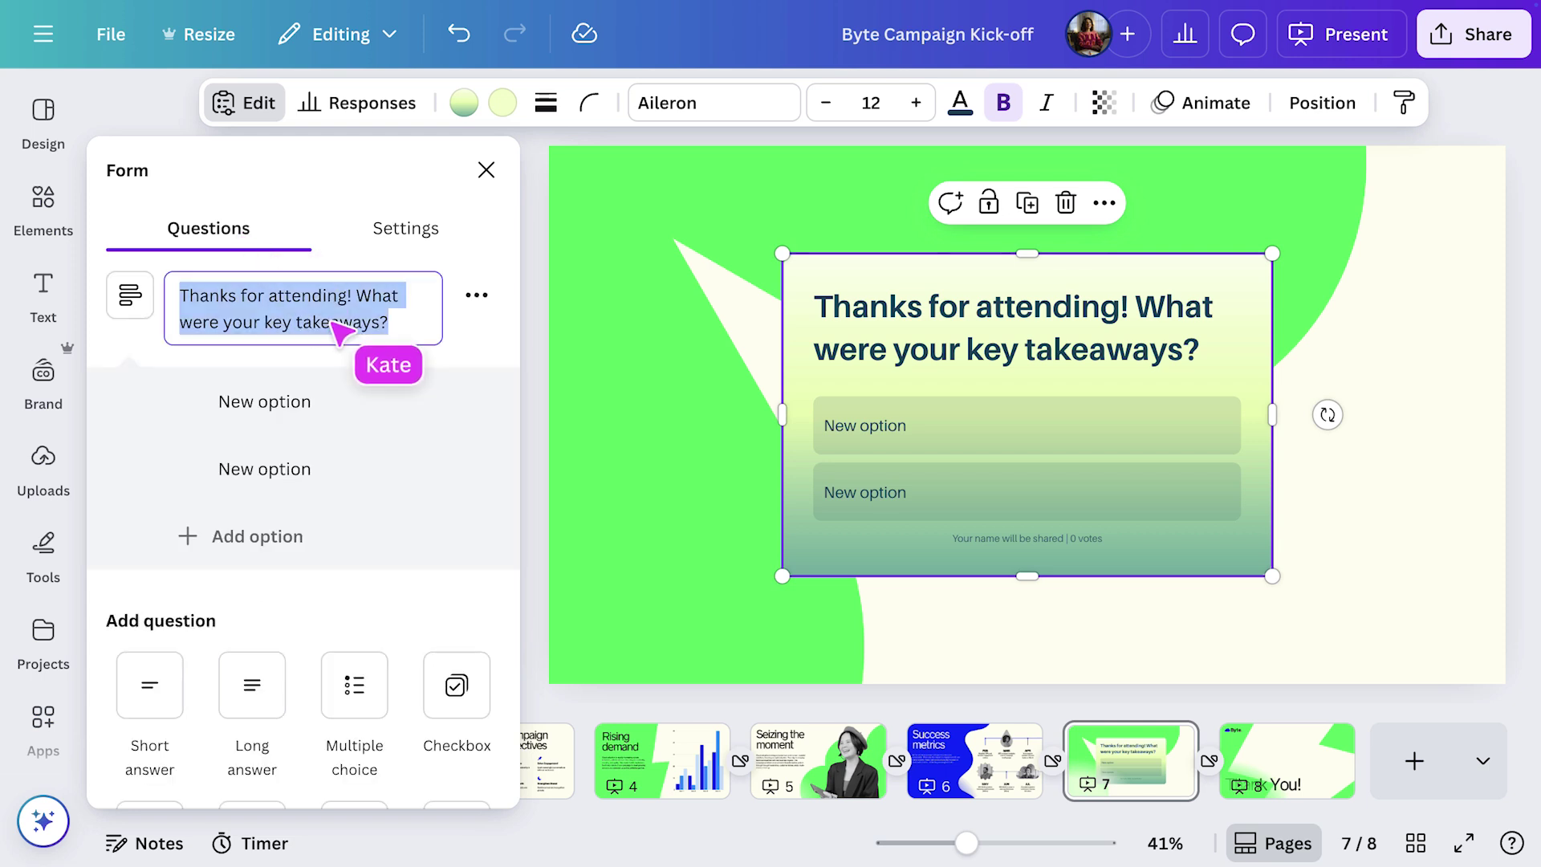
{"action": "type", "text": "Which part of the campaign are you most excited about?"}
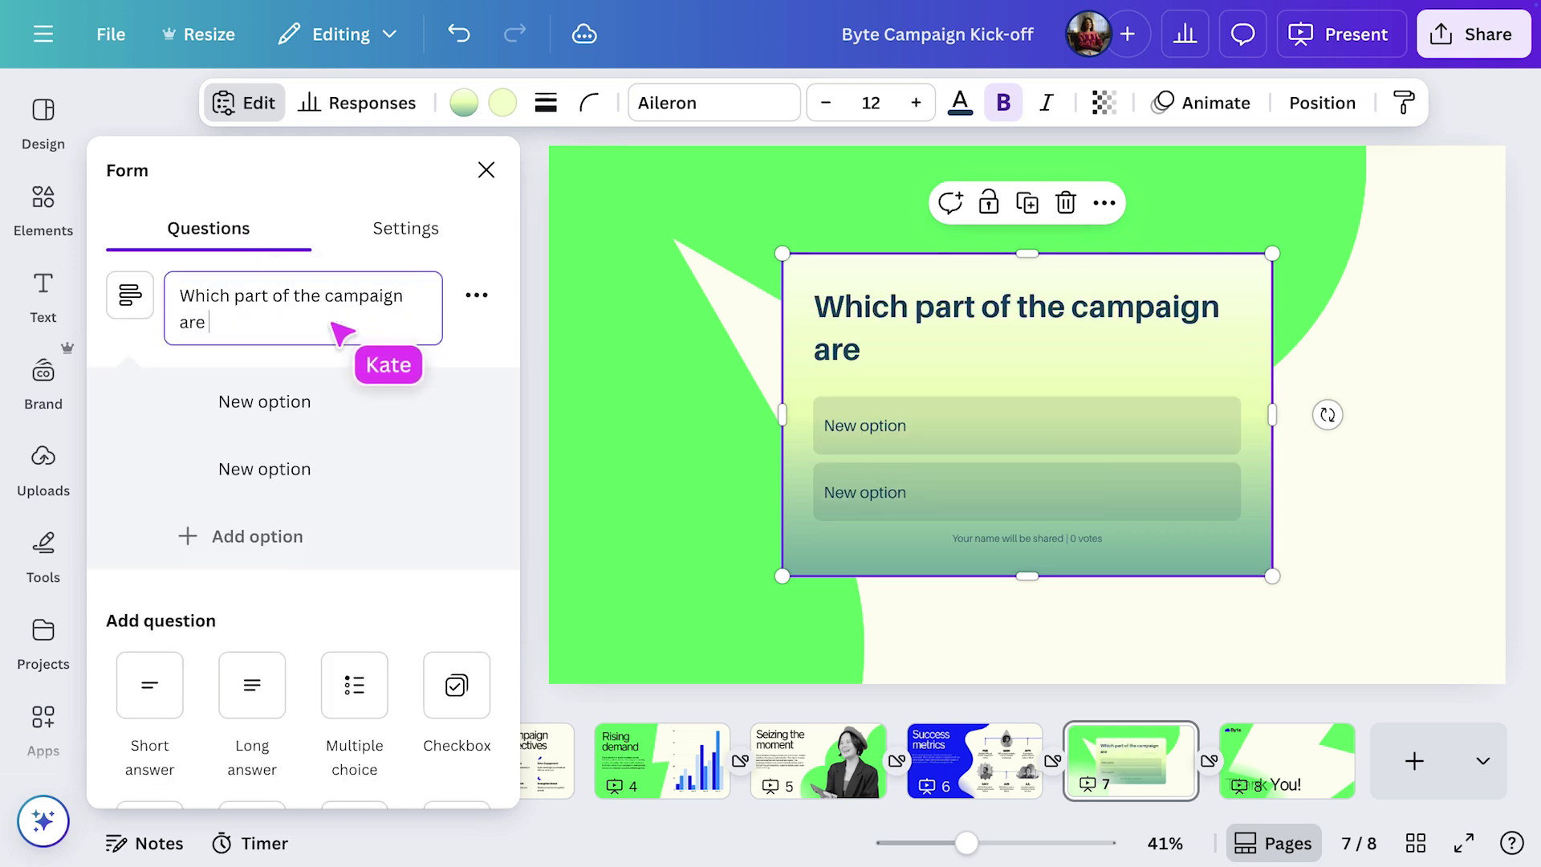
{"action": "left_click", "coordinate": [286, 422]}
{"action": "type", "text": "Launching our new thought leadership content"}
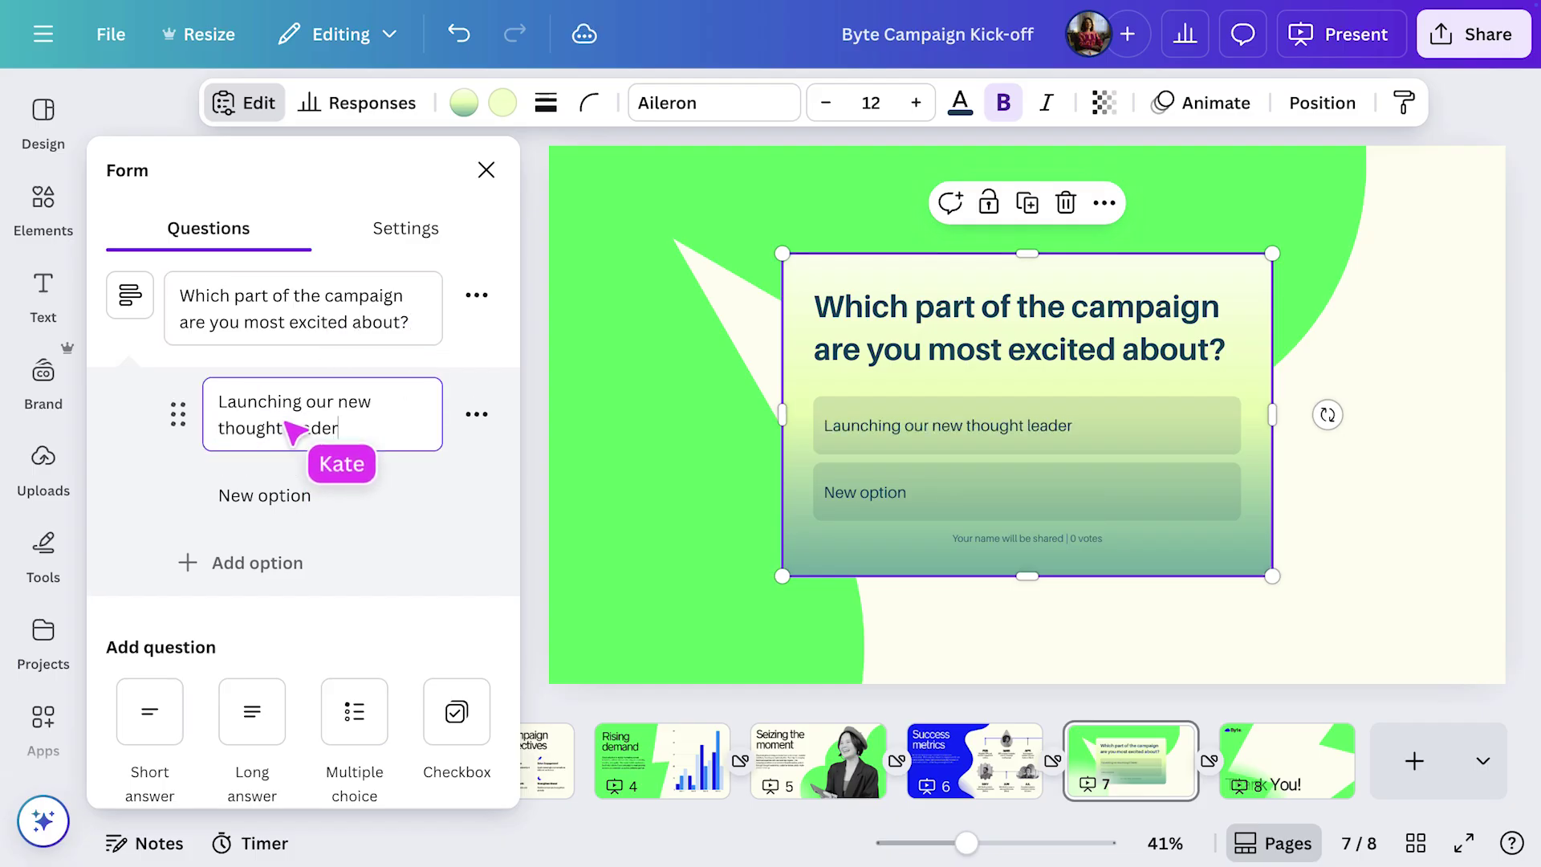
{"action": "left_click", "coordinate": [408, 531]}
{"action": "type", "text": "Engaging directly with customers and partners"}
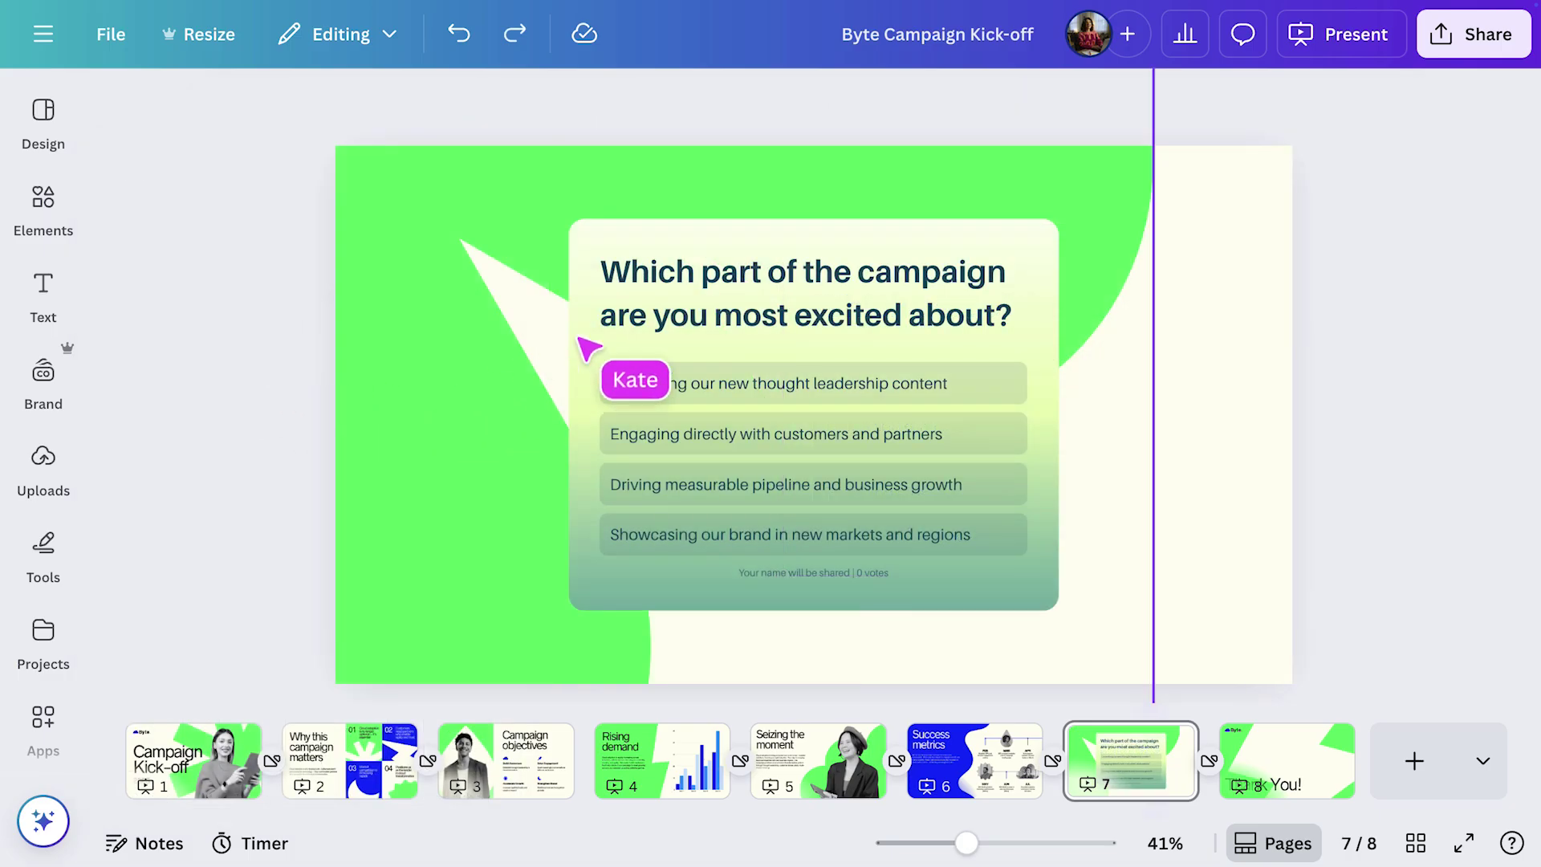
Give the poll card a blue background and light cream text
{"action": "left_click", "coordinate": [594, 337]}
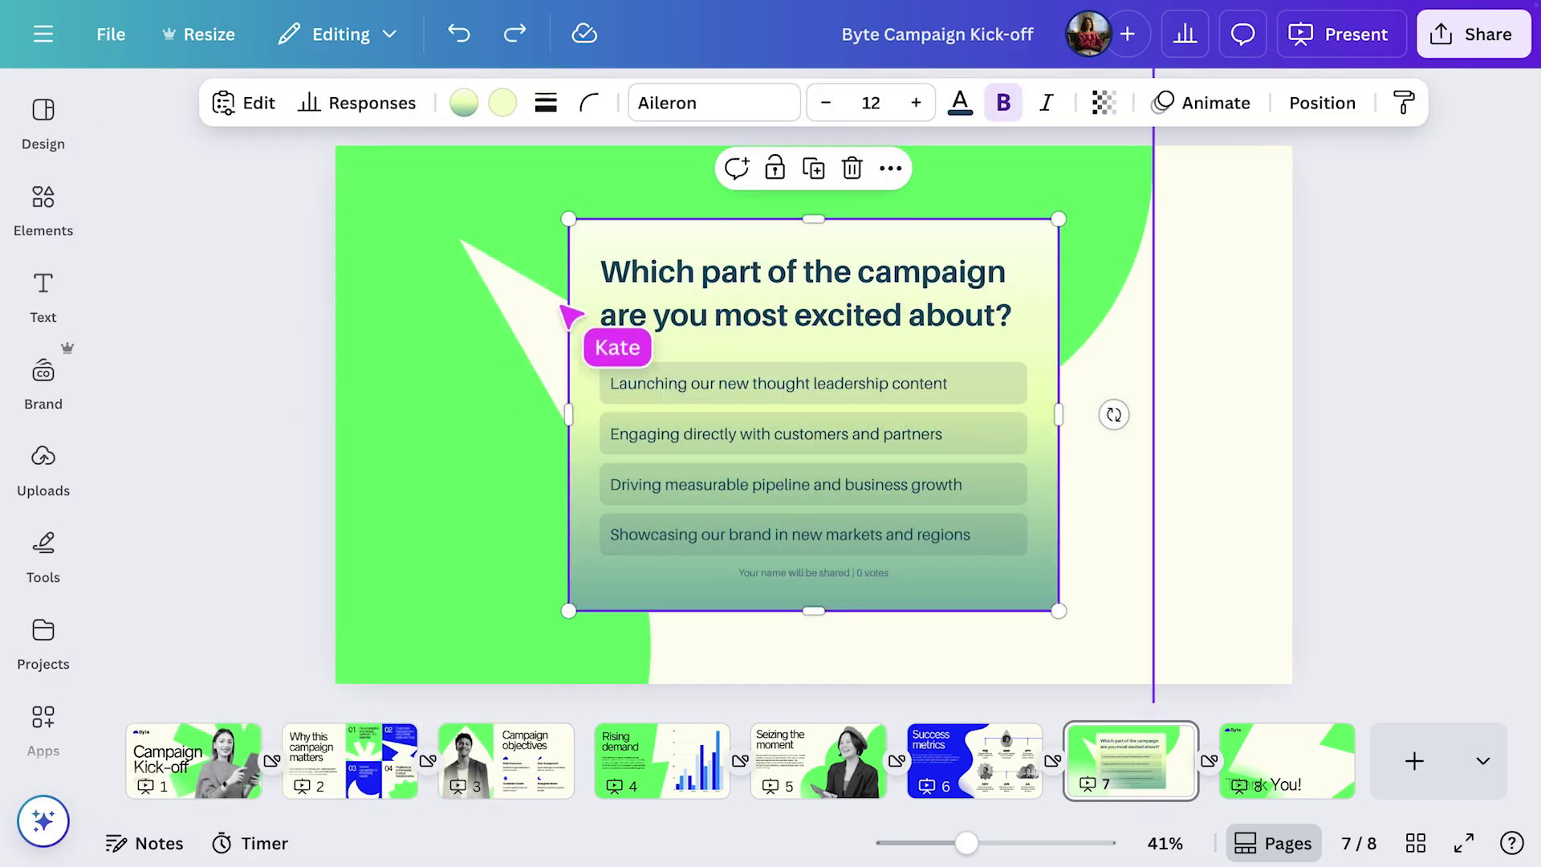
{"action": "left_click", "coordinate": [465, 104]}
{"action": "left_click", "coordinate": [133, 569]}
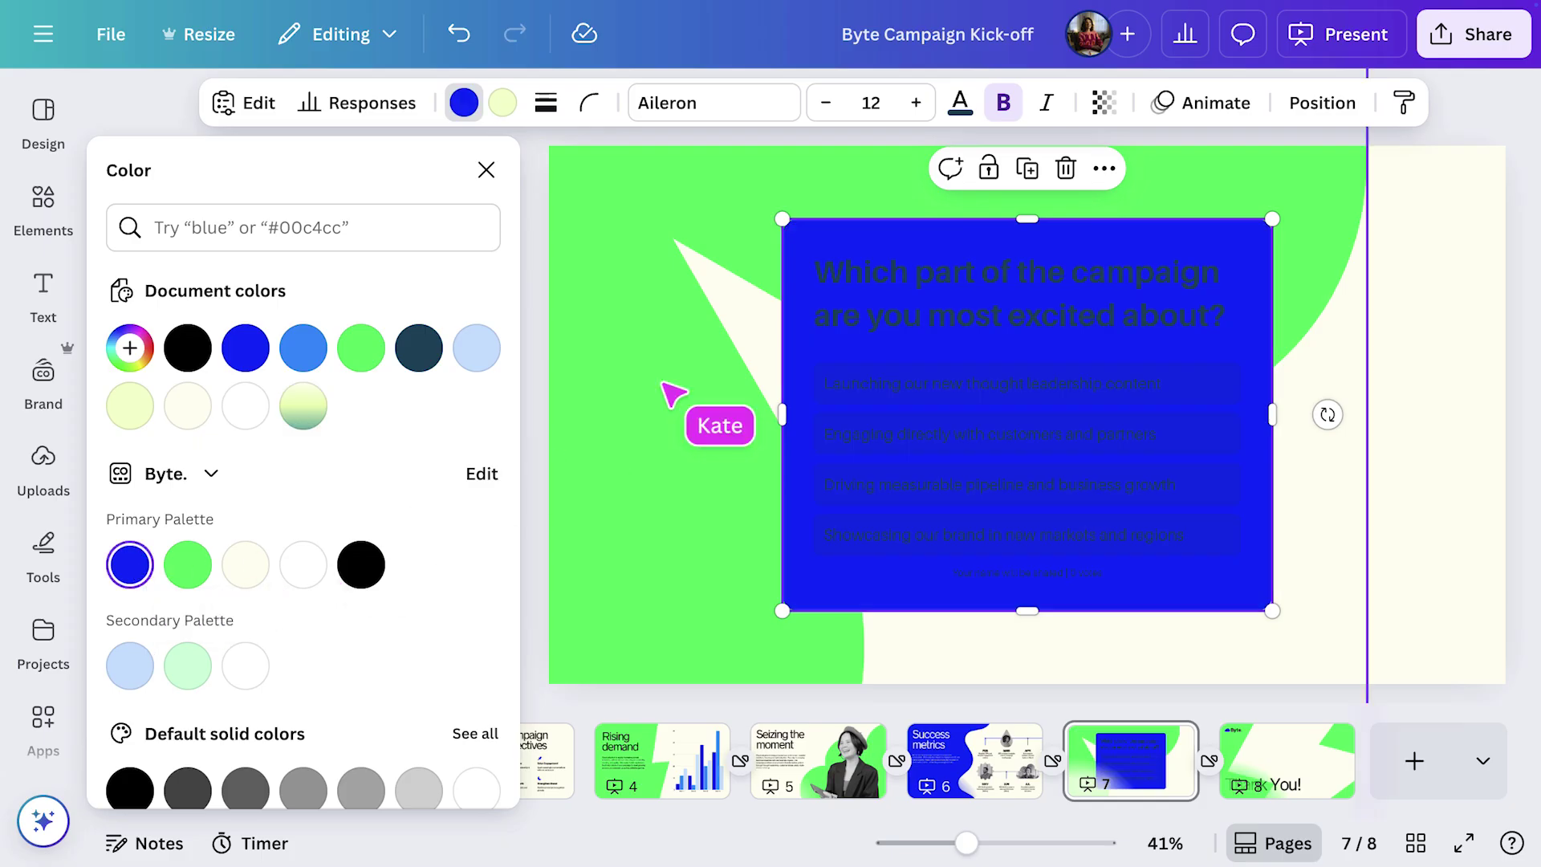
{"action": "left_click", "coordinate": [960, 102]}
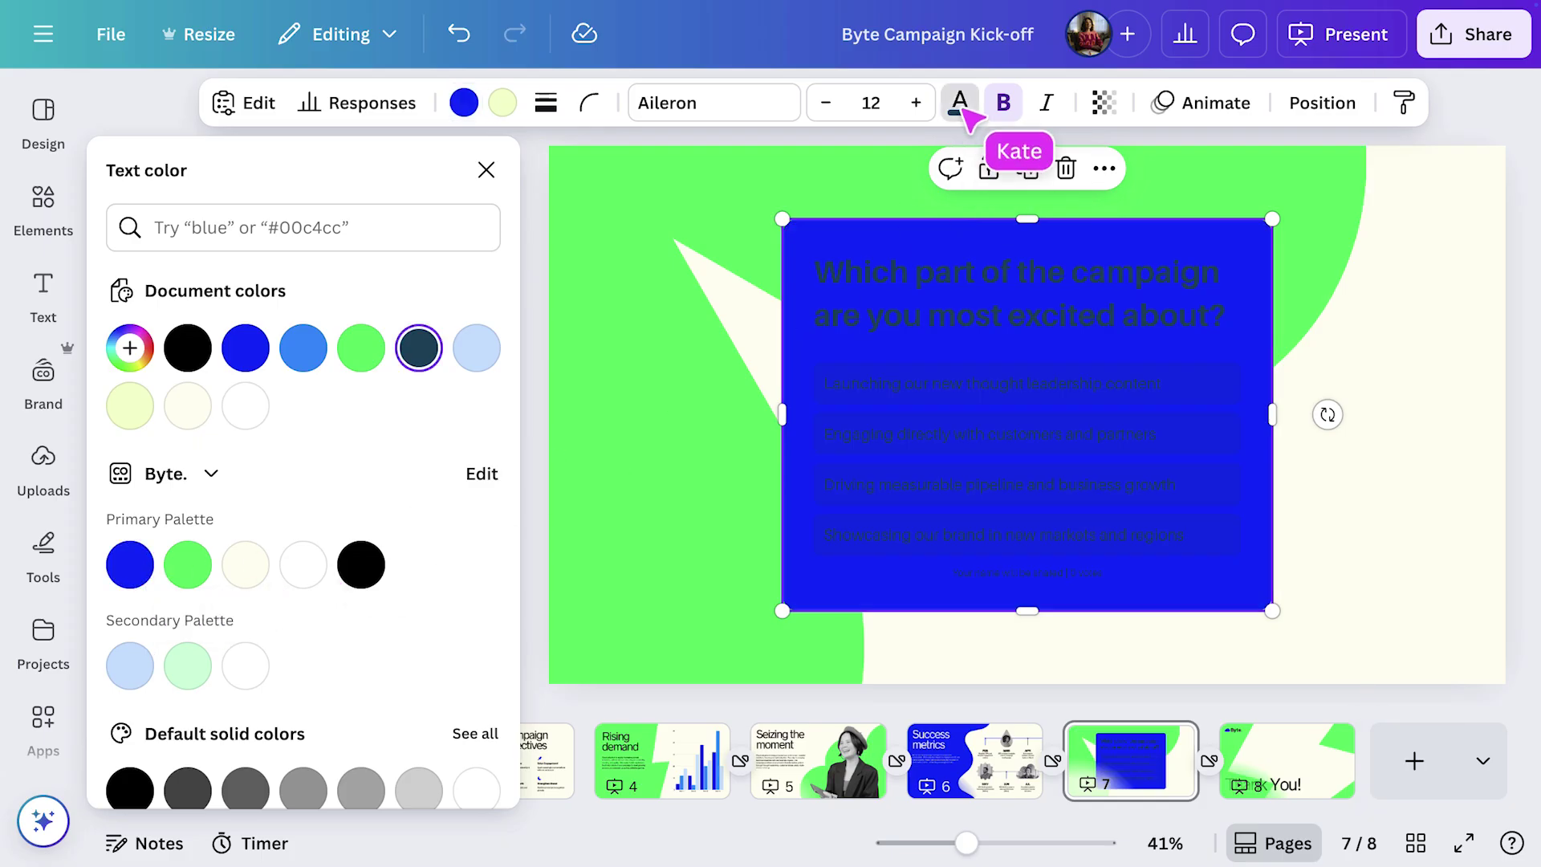
{"action": "left_click", "coordinate": [130, 406]}
{"action": "left_click", "coordinate": [486, 169]}
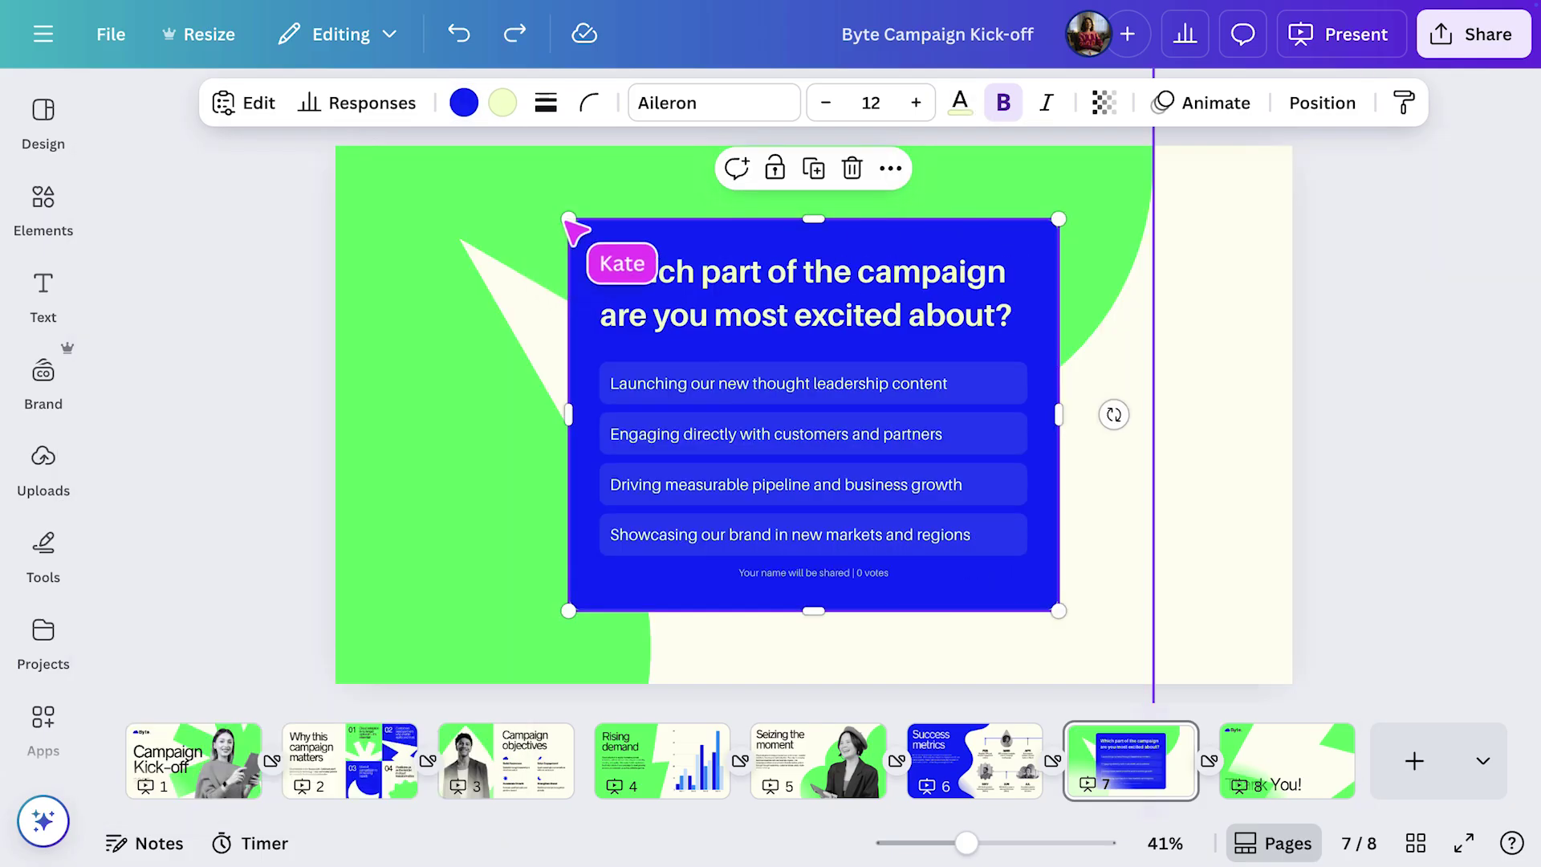
Resize the poll card into a taller, narrower shape and re-centre it on the slide
{"action": "left_click_drag", "start_coordinate": [569, 218], "coordinate": [679, 320]}
{"action": "left_click_drag", "start_coordinate": [931, 371], "coordinate": [882, 319]}
{"action": "left_click_drag", "start_coordinate": [829, 561], "coordinate": [820, 628]}
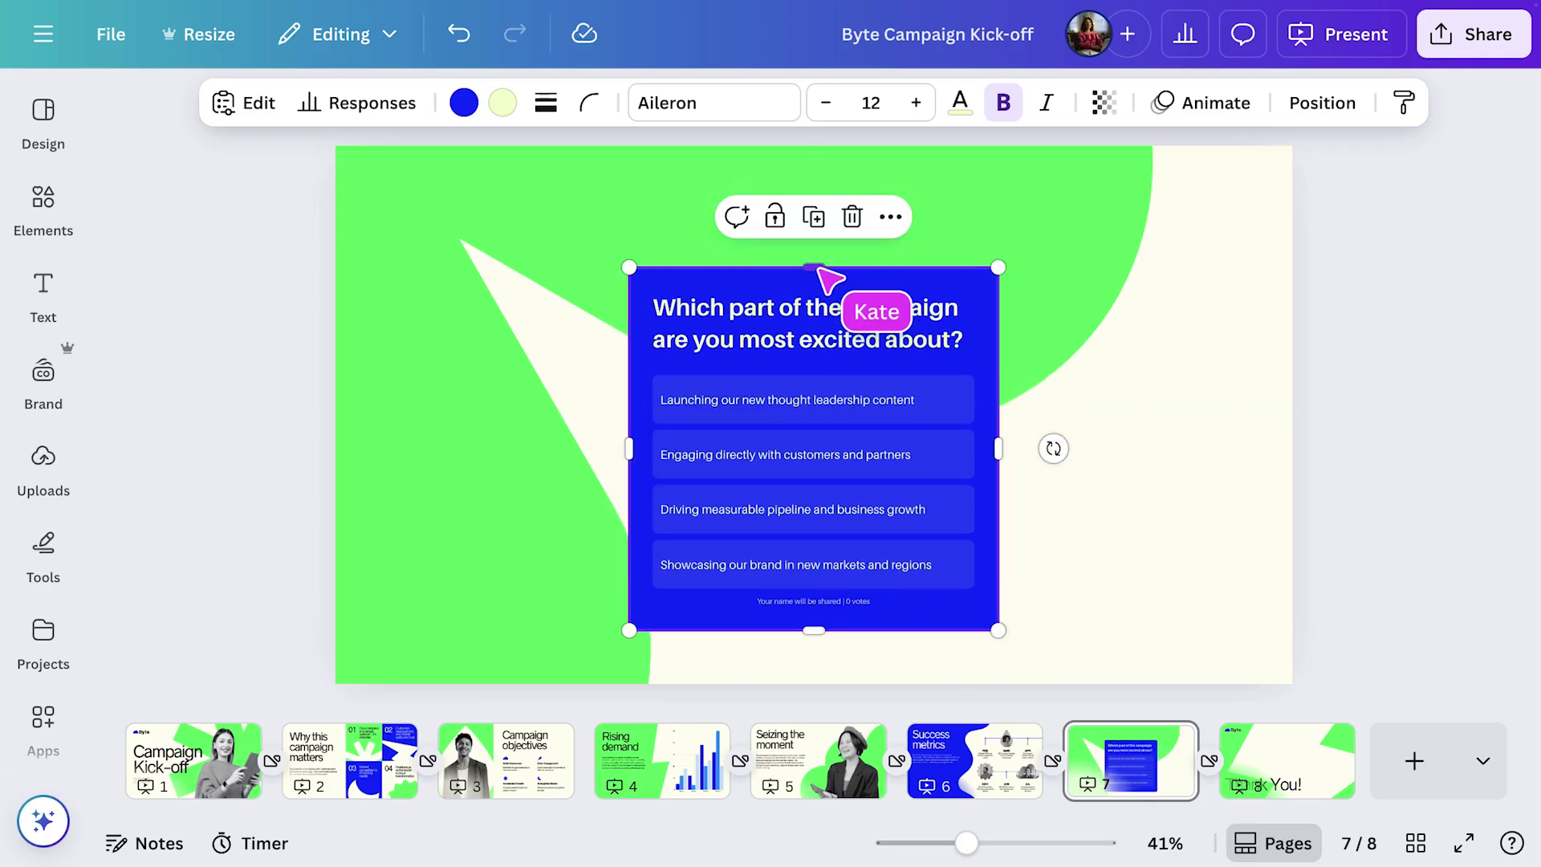
{"action": "left_click_drag", "start_coordinate": [829, 275], "coordinate": [825, 207]}
{"action": "left_click", "coordinate": [1314, 383]}
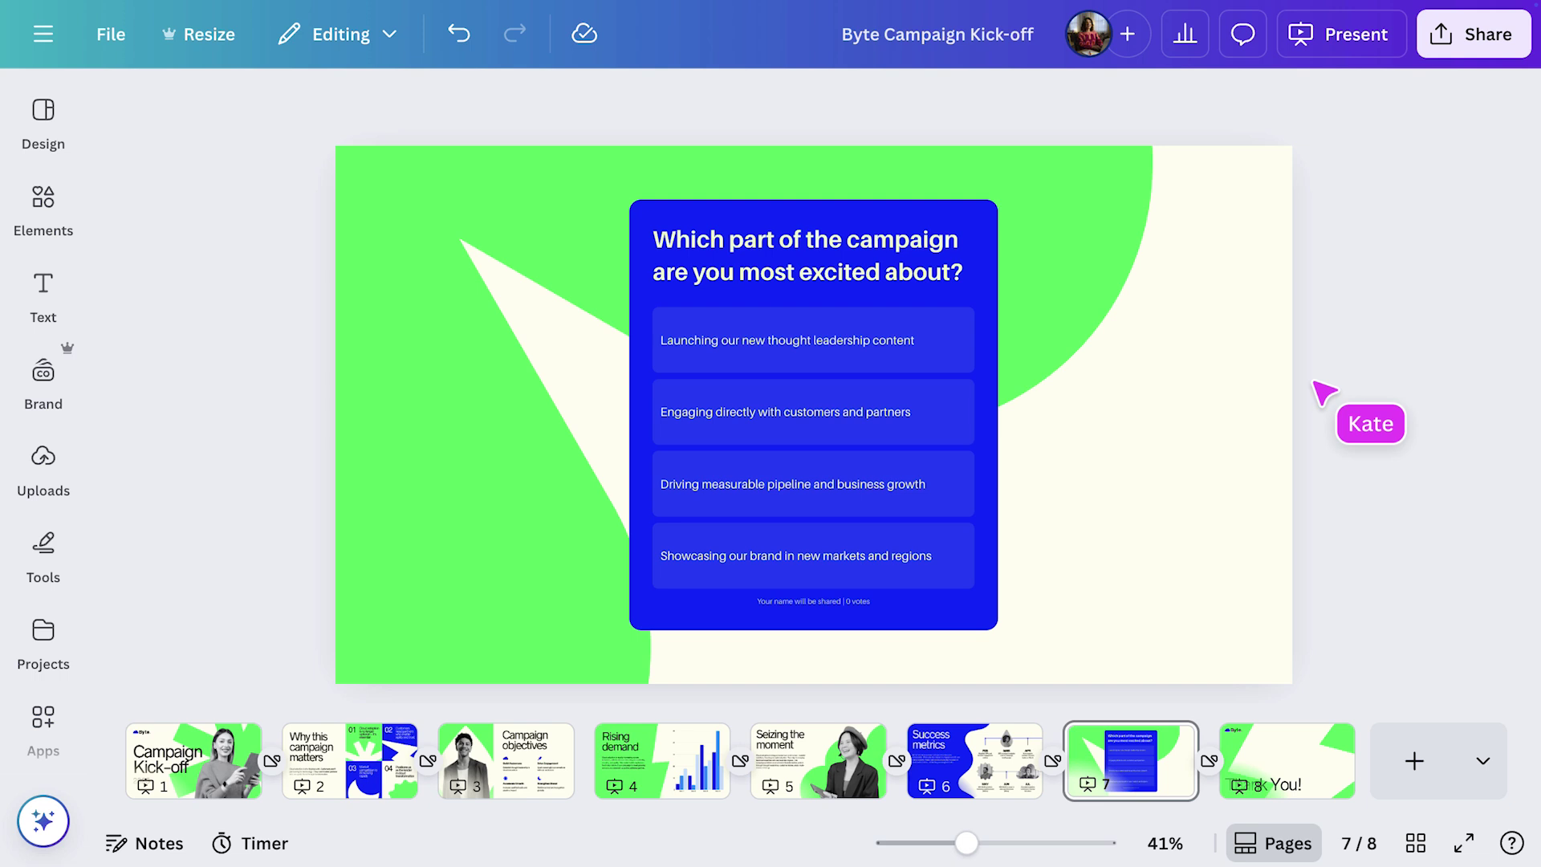
Search Elements for 'QR code' and paste page 7's link as the QR code URL
{"action": "left_click", "coordinate": [48, 203]}
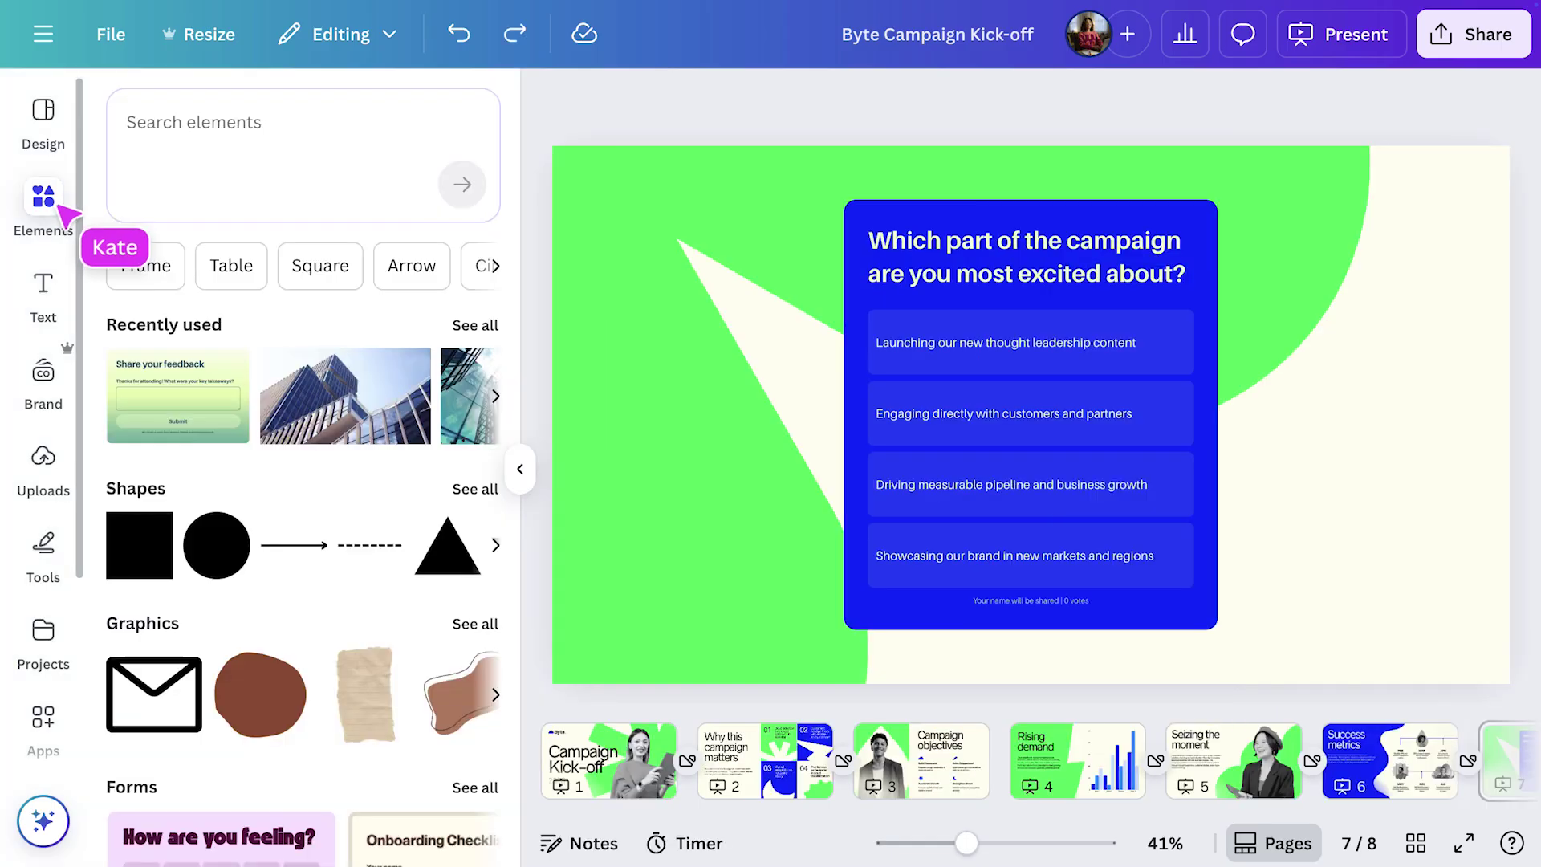
{"action": "type", "text": "QR code"}
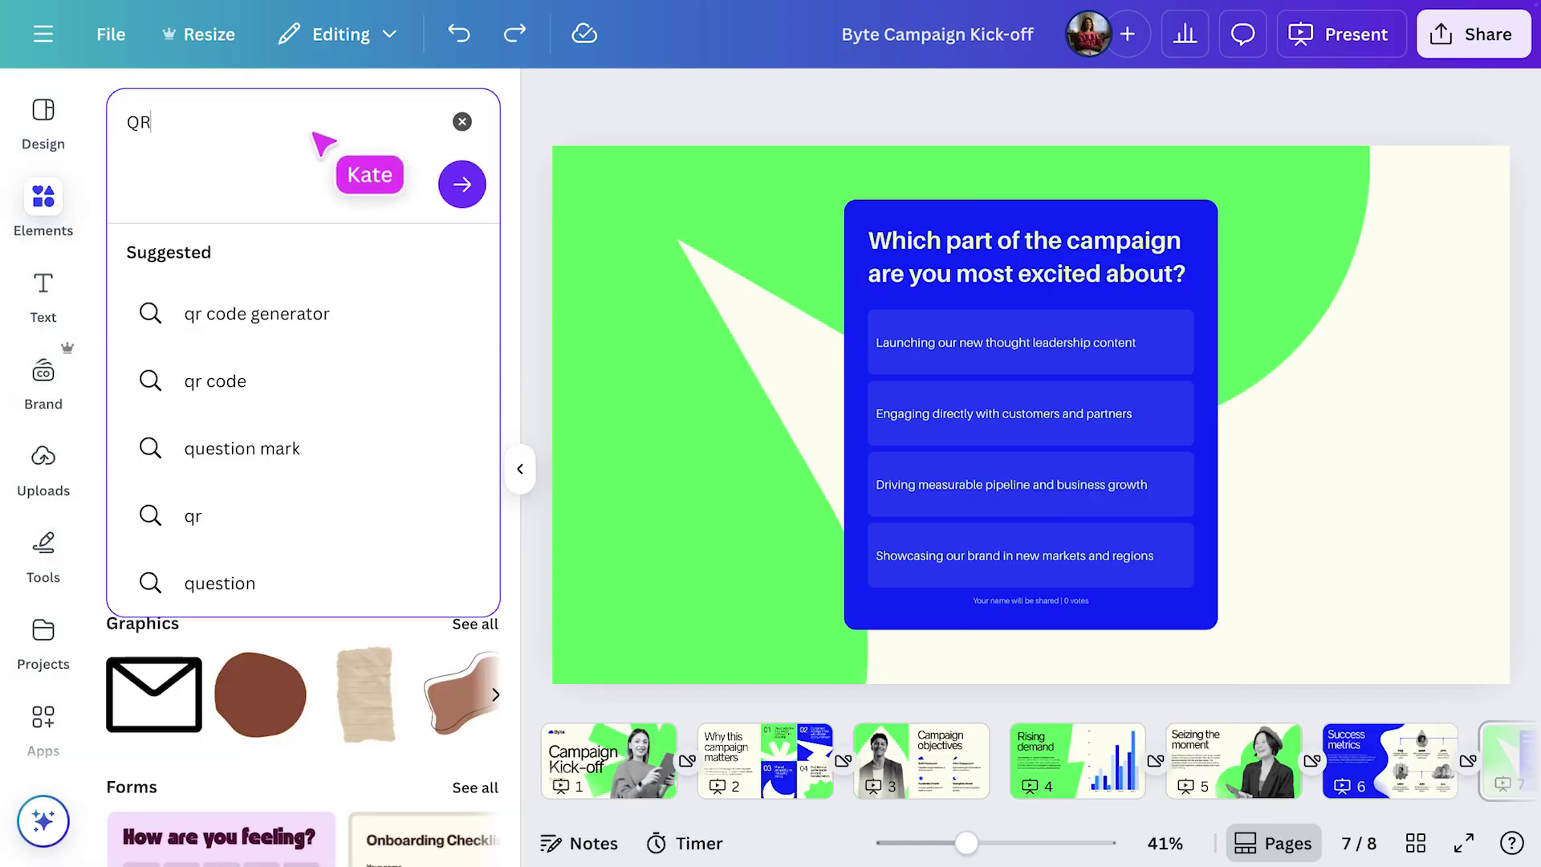
{"action": "key", "text": "Return"}
{"action": "scroll", "coordinate": [1404, 747], "scroll_direction": "right", "scroll_amount": 3}
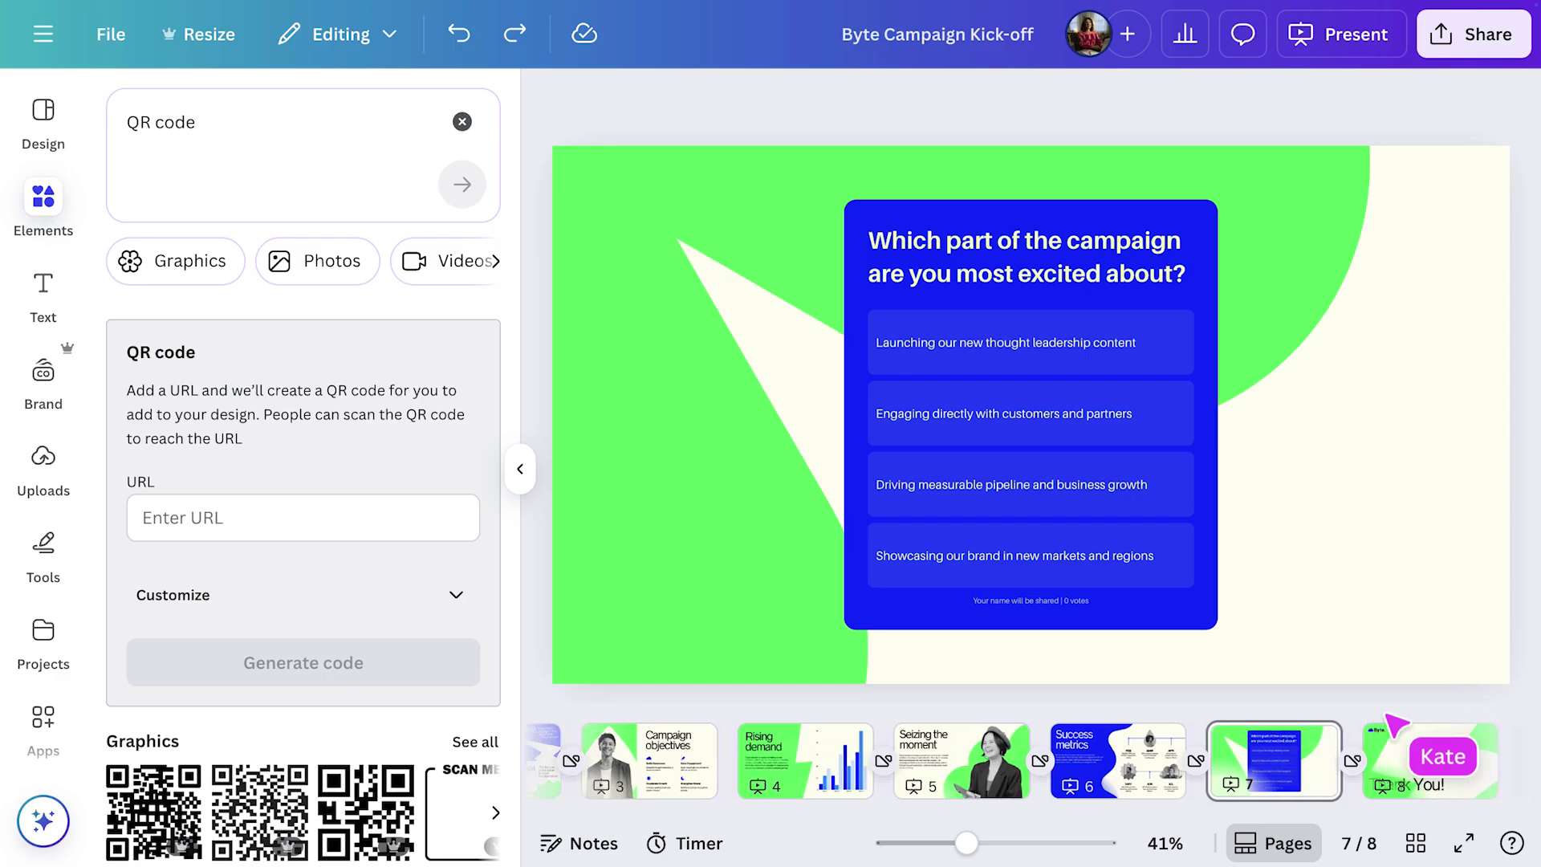
{"action": "scroll", "coordinate": [1396, 755], "scroll_direction": "right", "scroll_amount": 1}
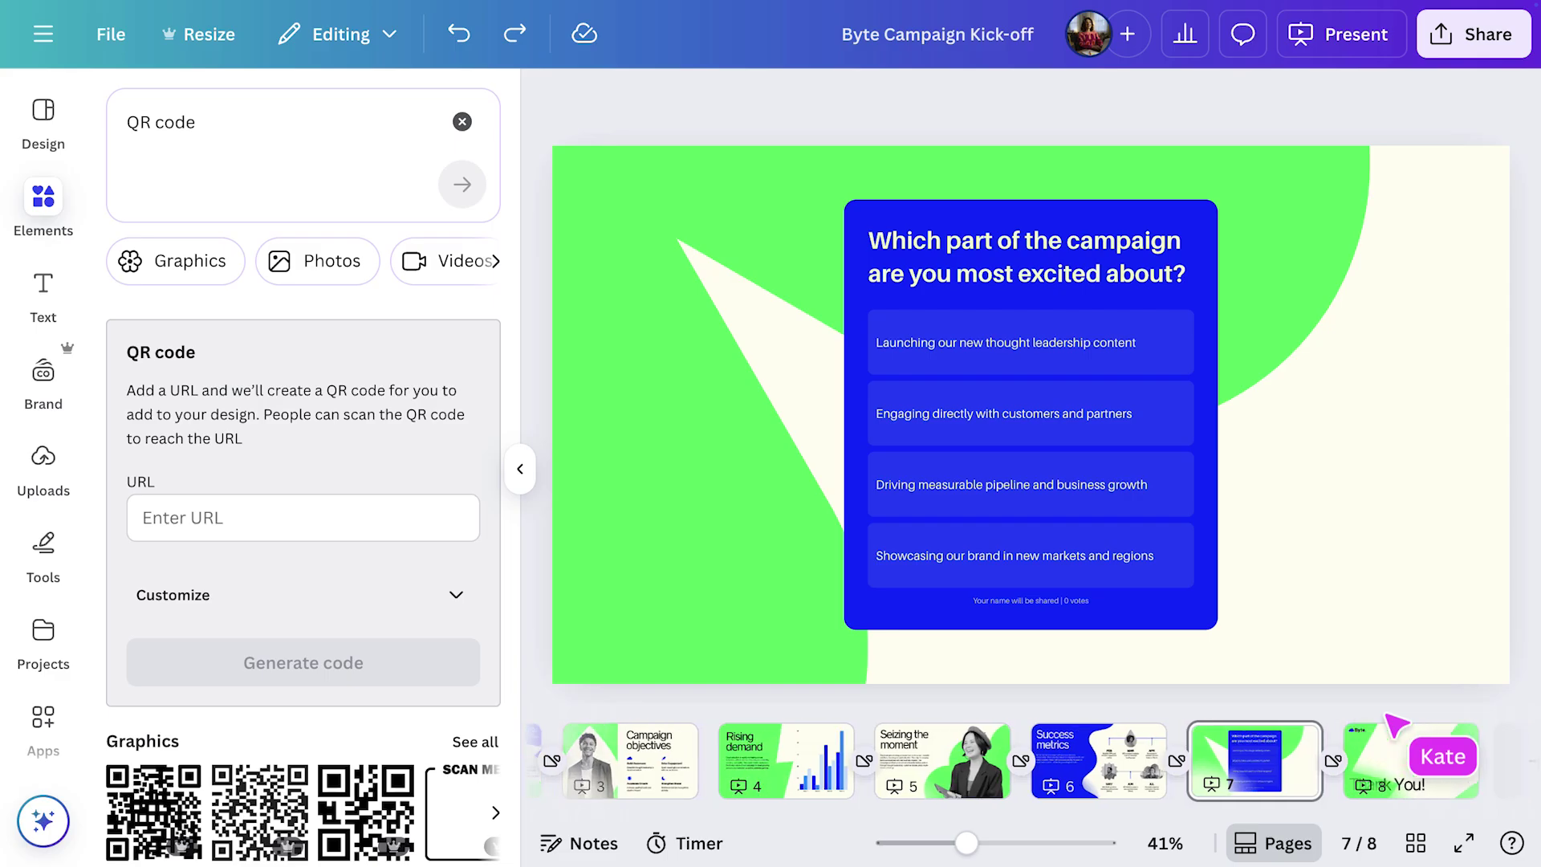
{"action": "right_click", "coordinate": [1264, 775]}
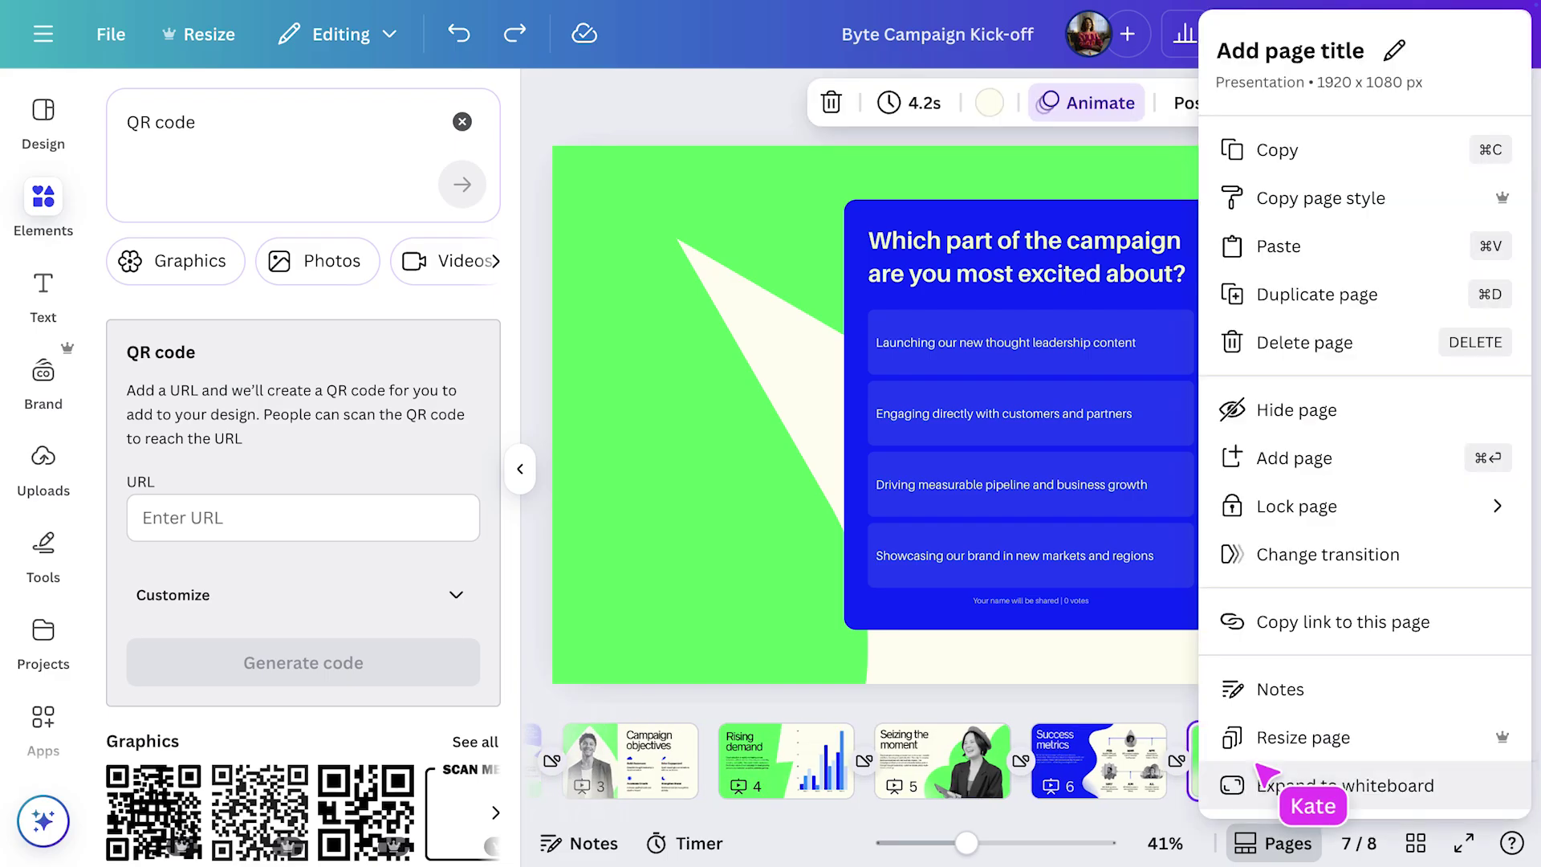
{"action": "left_click", "coordinate": [1316, 639]}
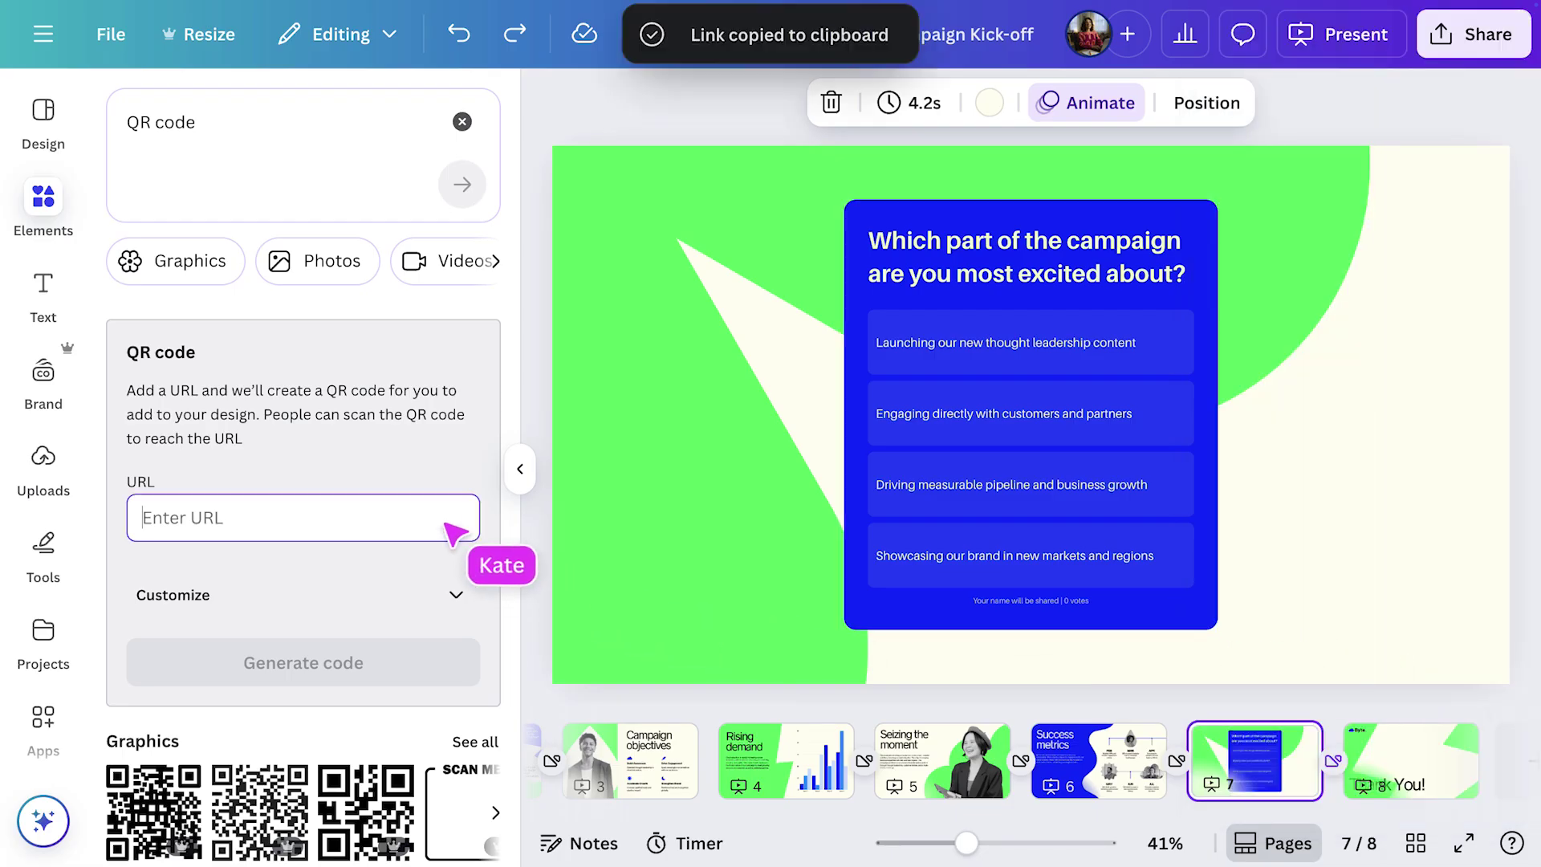
{"action": "key", "text": "ctrl+v"}
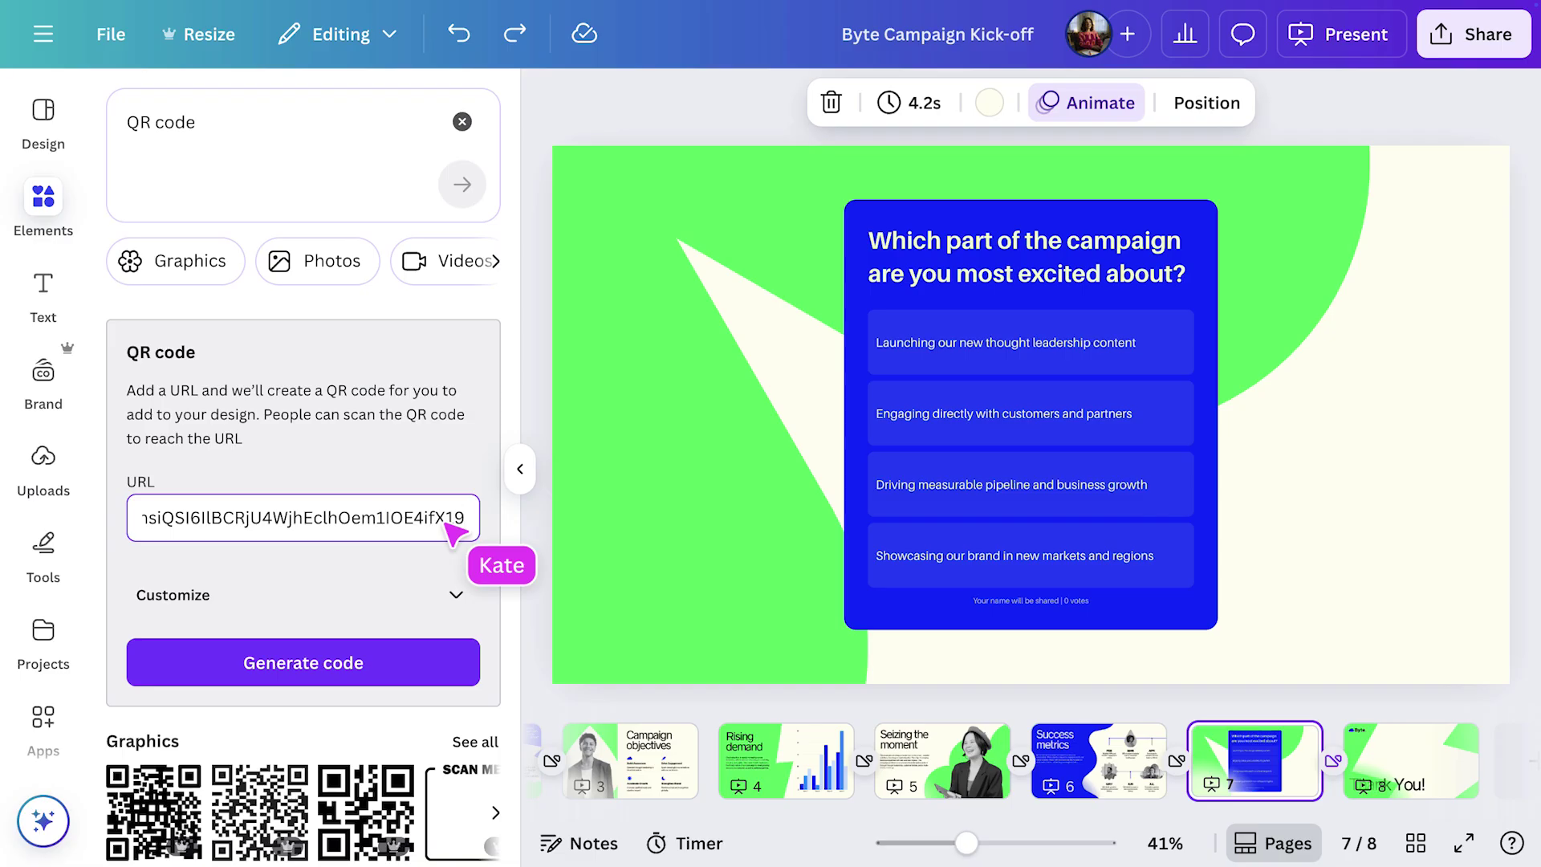
Set the QR code background to pale cream and generate it onto the poll slide
{"action": "left_click", "coordinate": [463, 600]}
{"action": "left_click", "coordinate": [462, 601]}
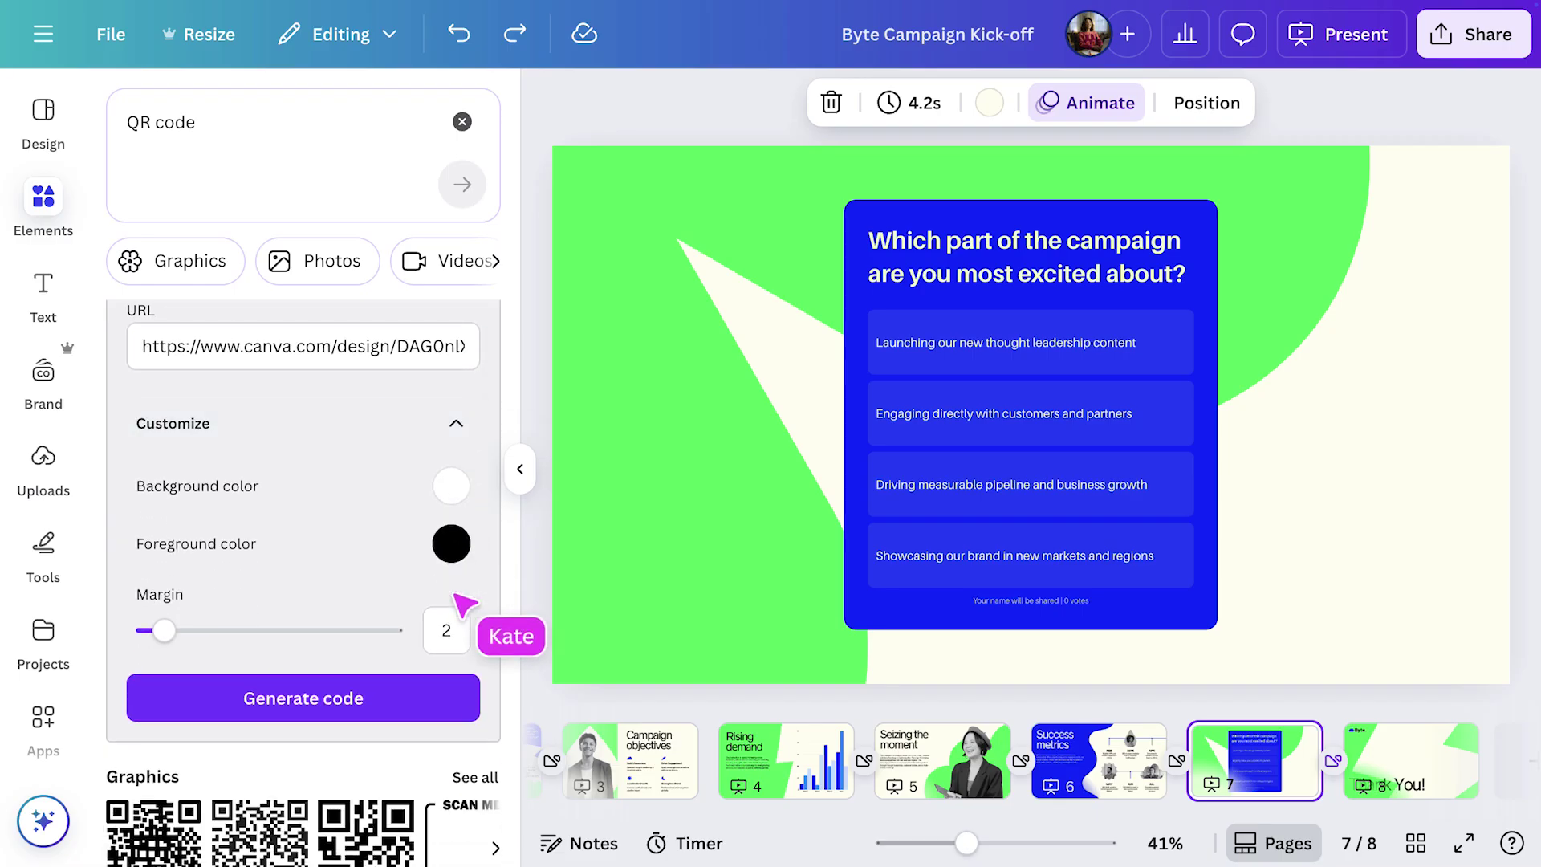
{"action": "left_click", "coordinate": [452, 491]}
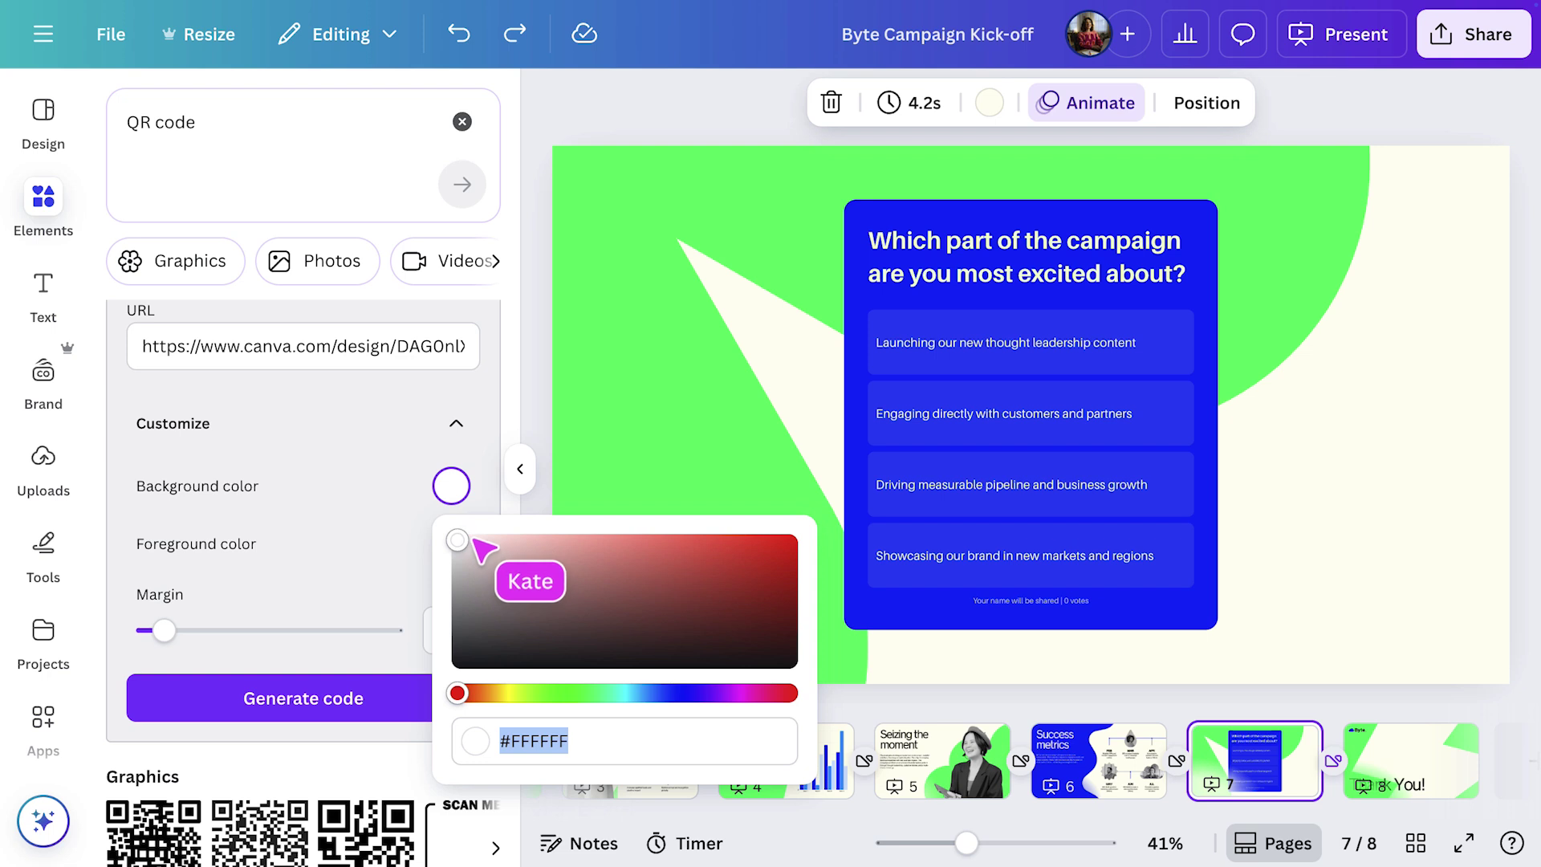
{"action": "left_click", "coordinate": [476, 566]}
{"action": "left_click", "coordinate": [418, 571]}
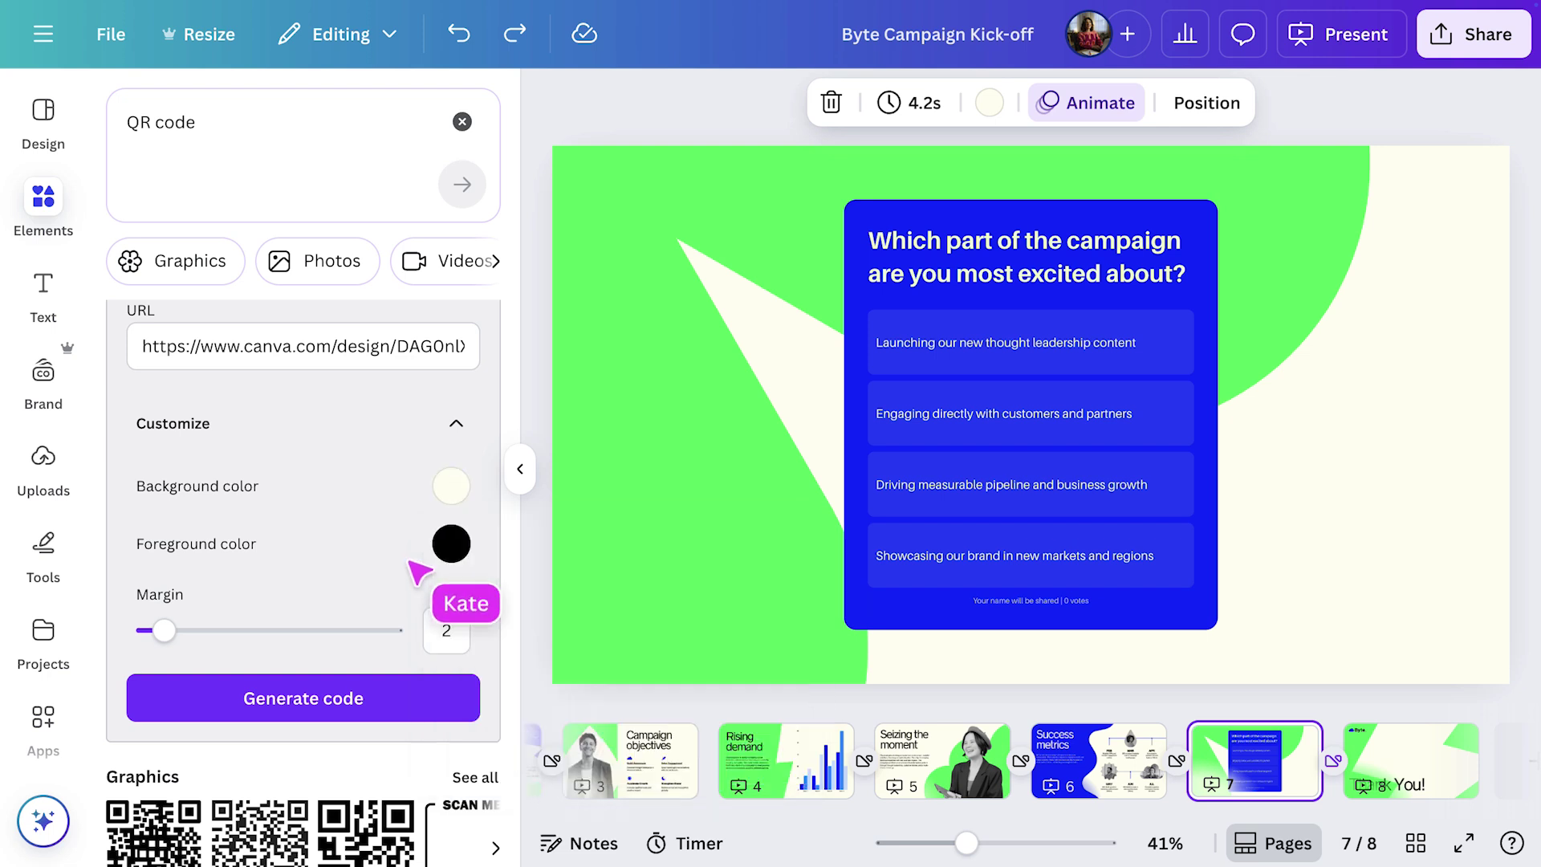
{"action": "left_click", "coordinate": [404, 717]}
Shrink the QR code to a small square and place it in the slide's bottom-right corner
{"action": "left_click", "coordinate": [520, 469]}
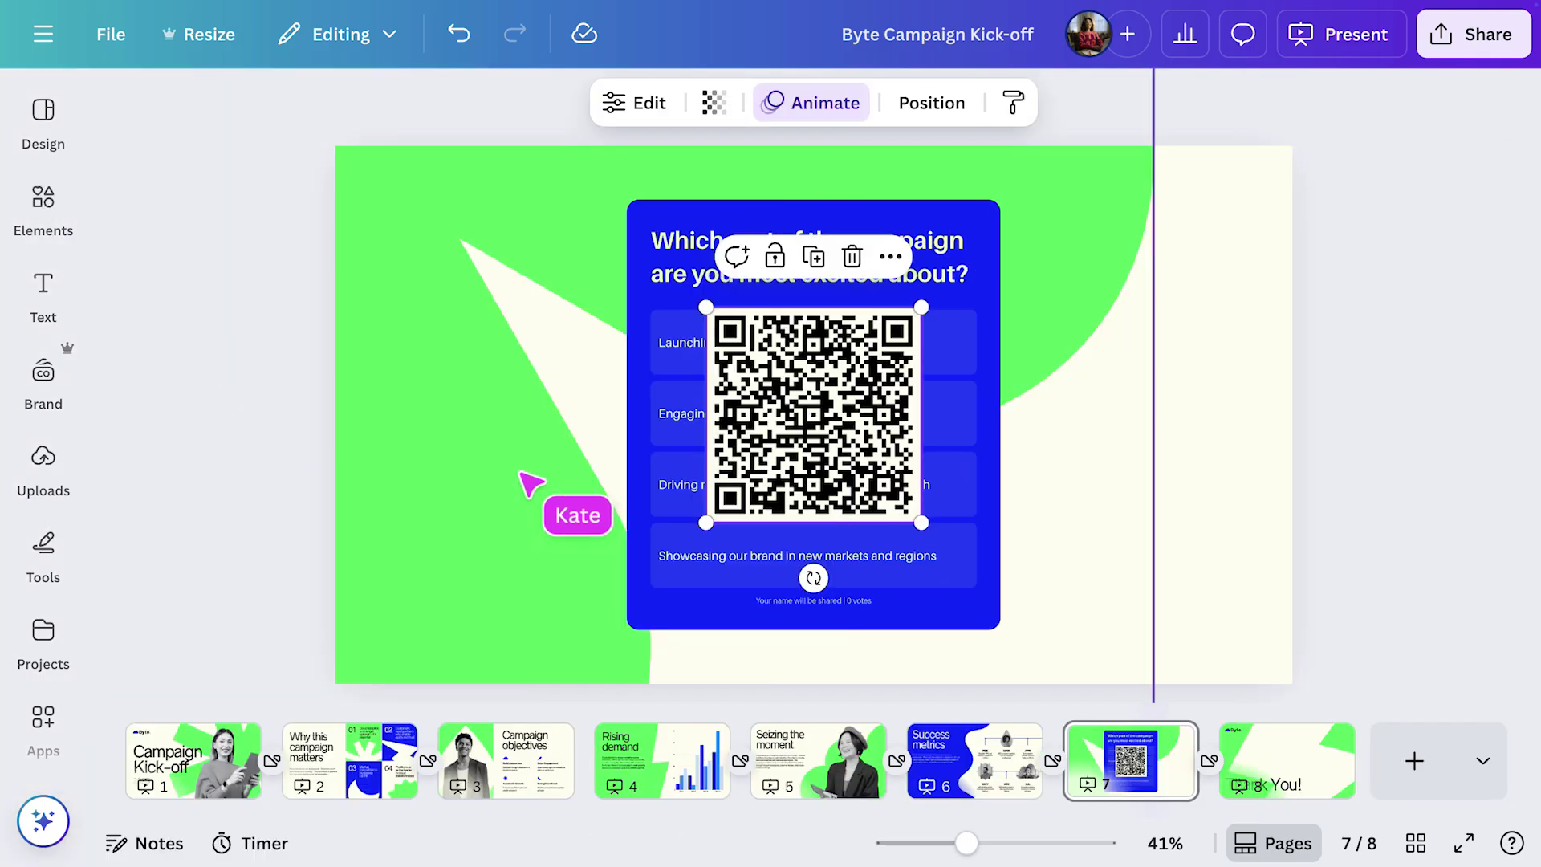
{"action": "left_click_drag", "start_coordinate": [705, 307], "coordinate": [801, 401]}
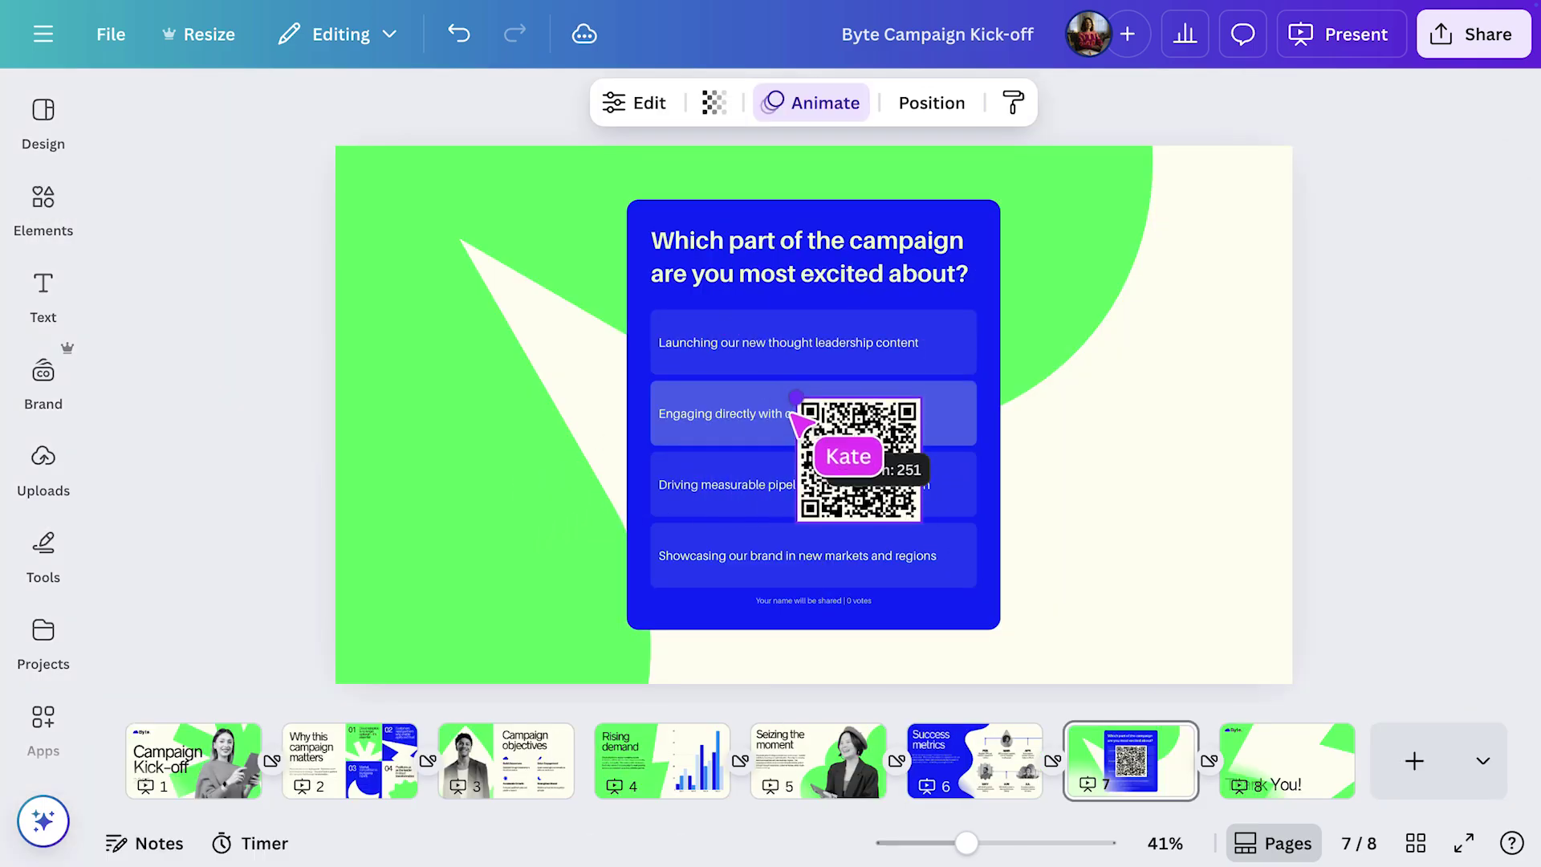
{"action": "left_click_drag", "start_coordinate": [864, 448], "coordinate": [1206, 580]}
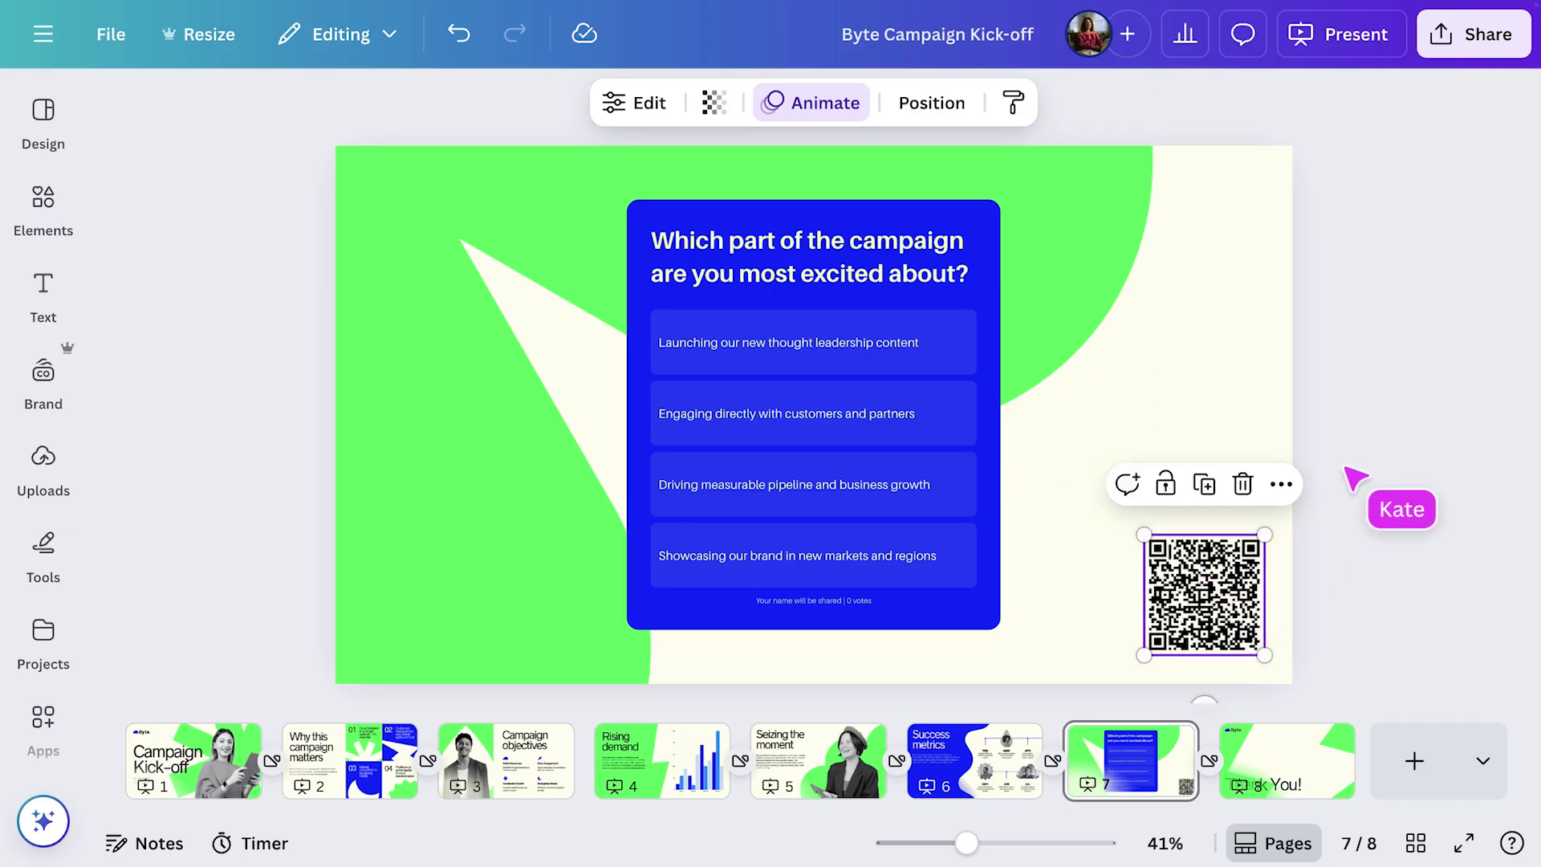
{"action": "left_click", "coordinate": [1366, 415]}
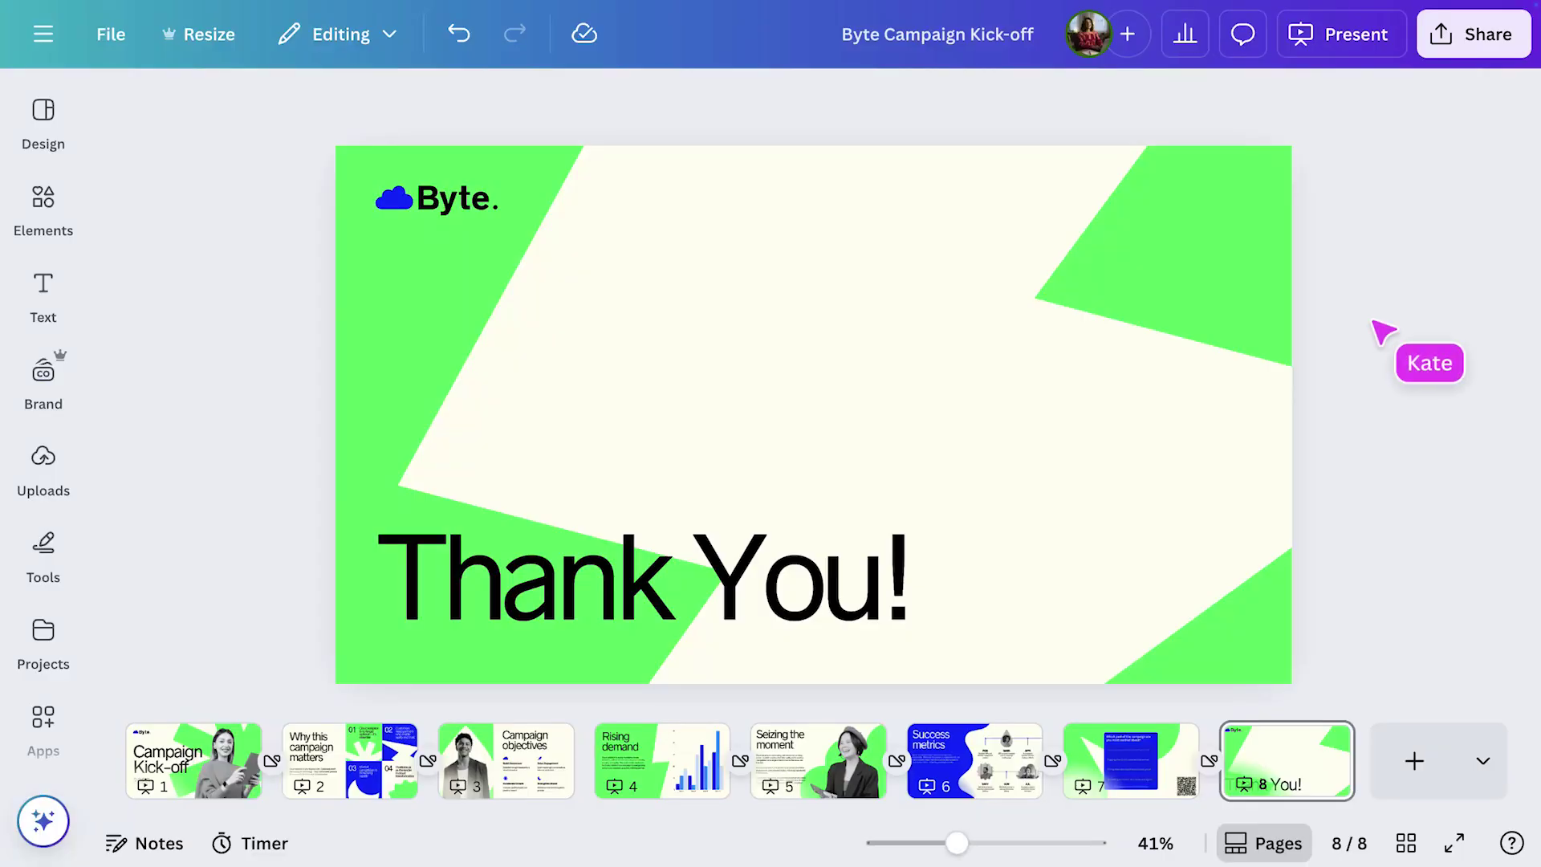
Share the deck with a teammate as an editor, finding them by name
{"action": "left_click", "coordinate": [1473, 44]}
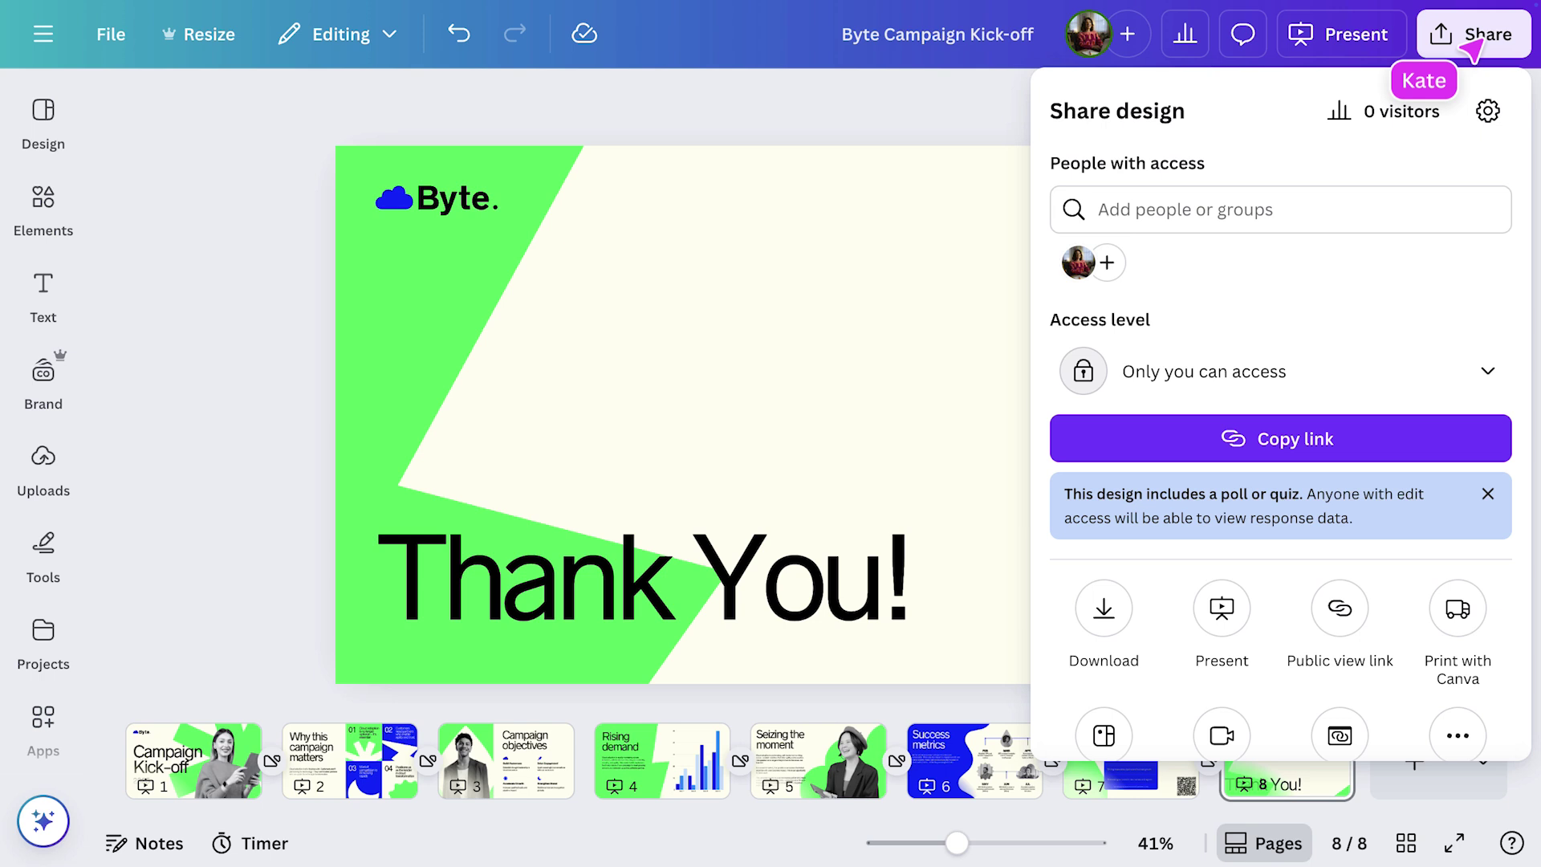
{"action": "left_click", "coordinate": [1444, 218]}
{"action": "type", "text": "linda"}
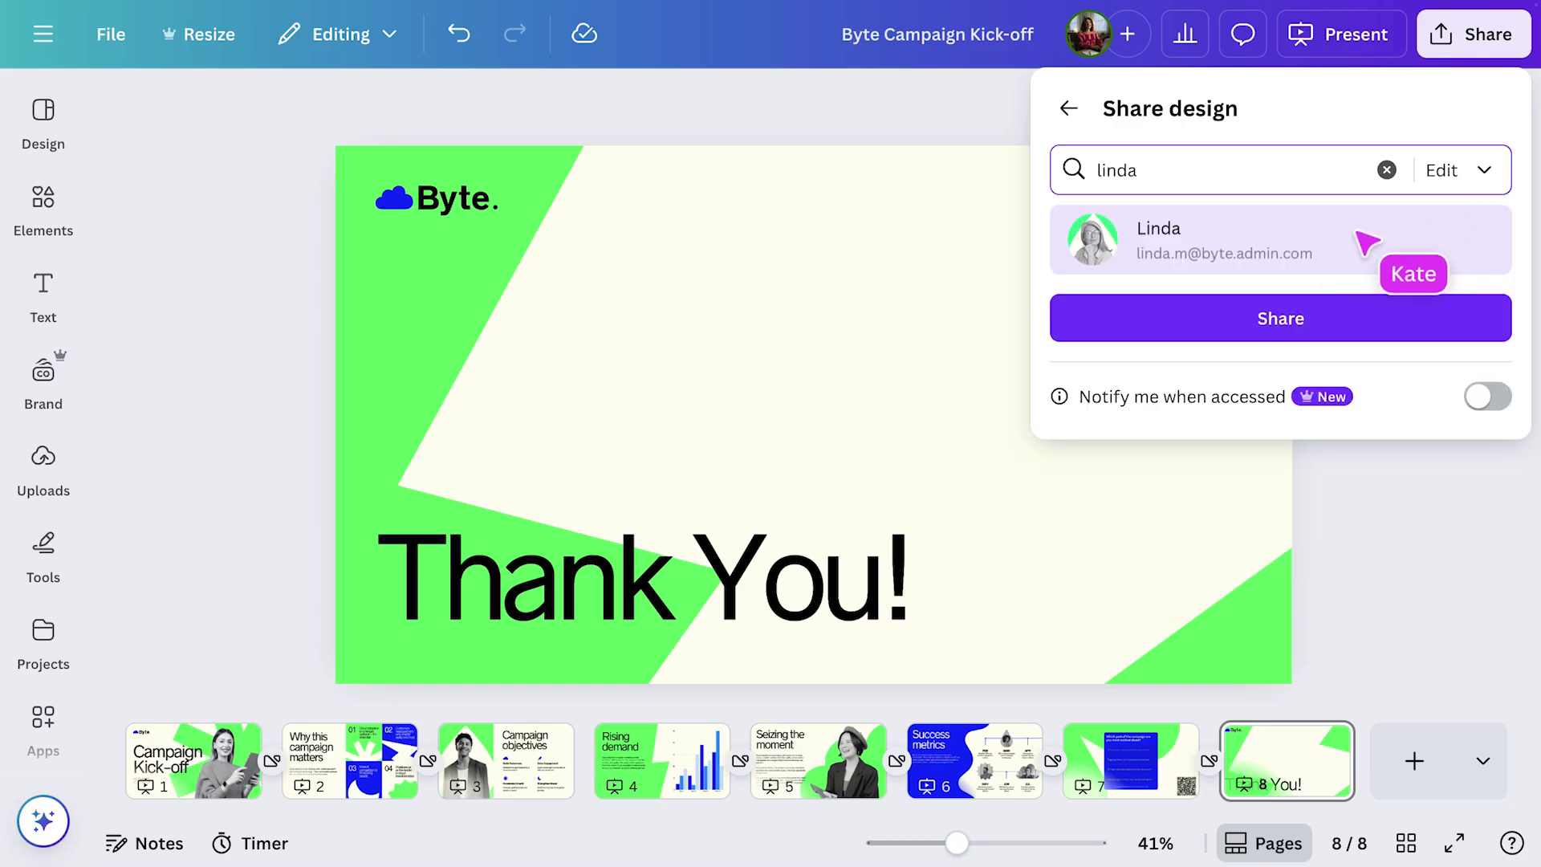
{"action": "left_click", "coordinate": [1365, 240]}
{"action": "left_click", "coordinate": [1327, 435]}
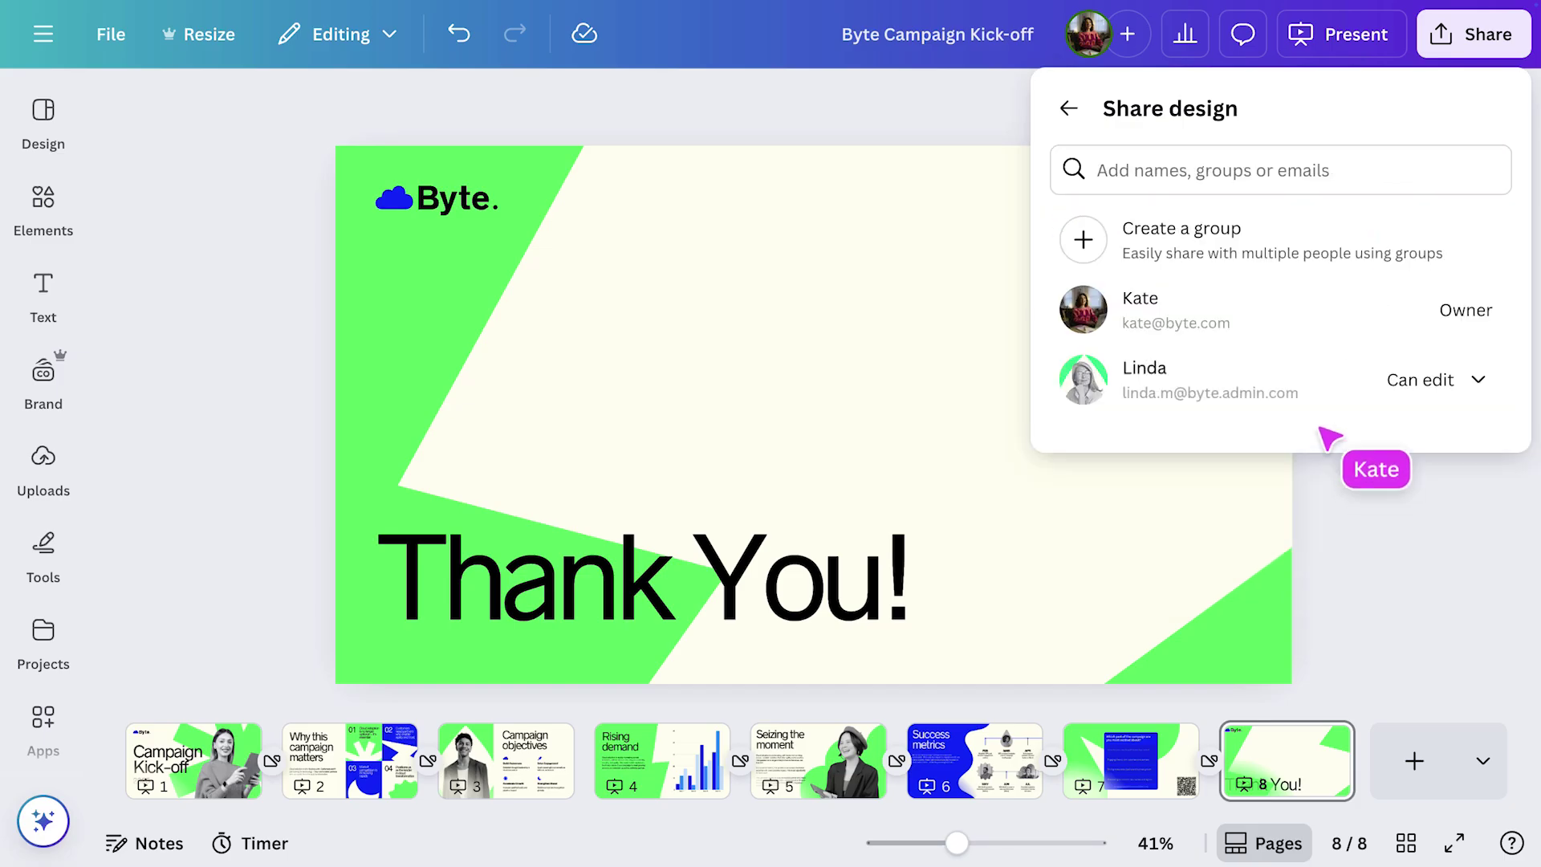
Set link access so anyone in Byte with the link can edit
{"action": "left_click", "coordinate": [1070, 111]}
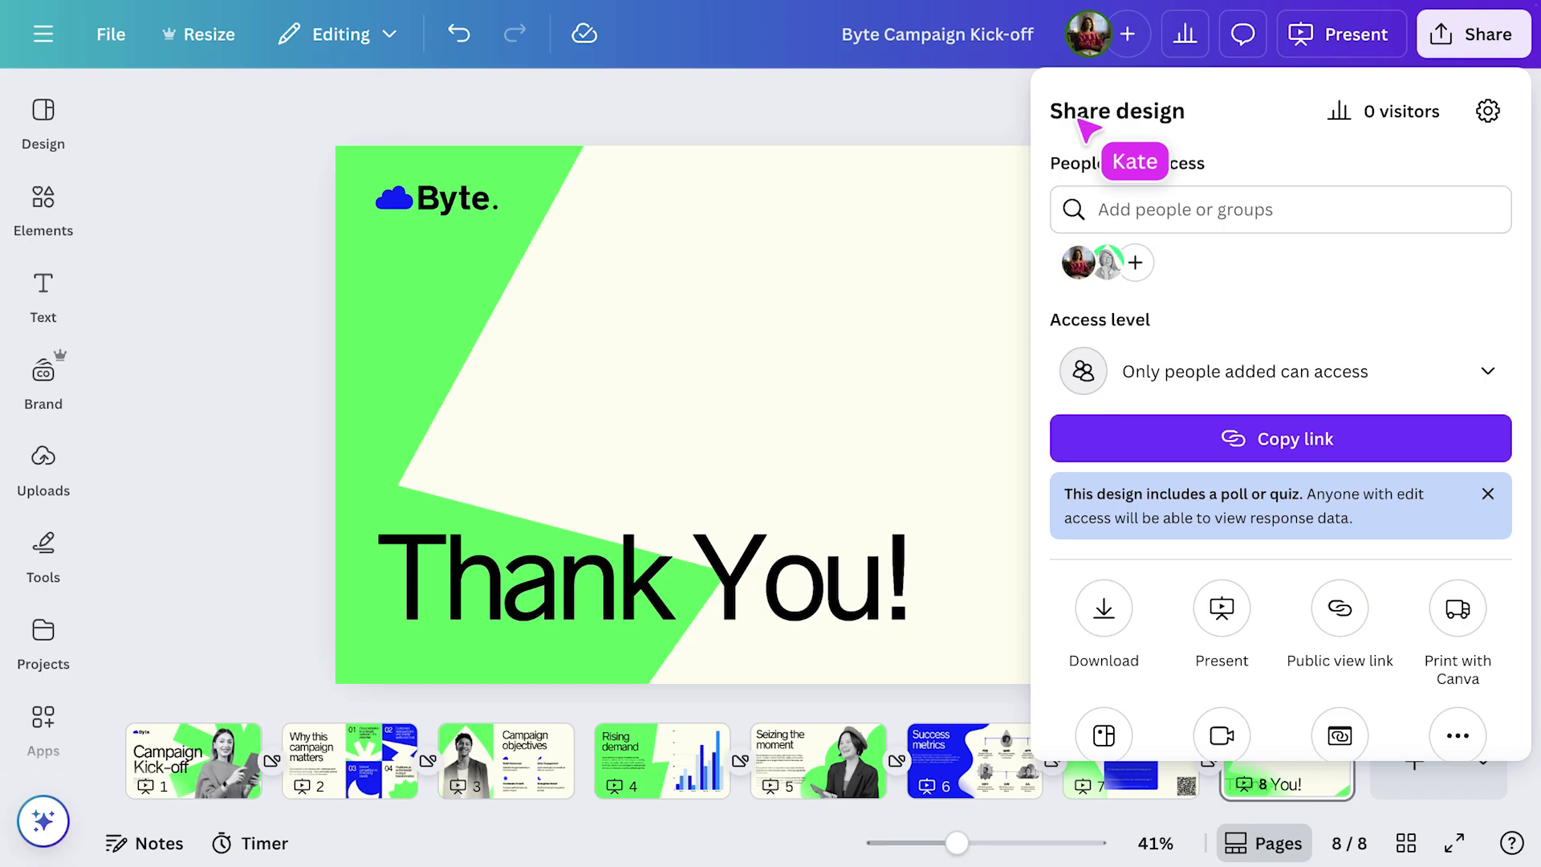
{"action": "left_click", "coordinate": [1365, 375]}
{"action": "left_click", "coordinate": [1325, 536]}
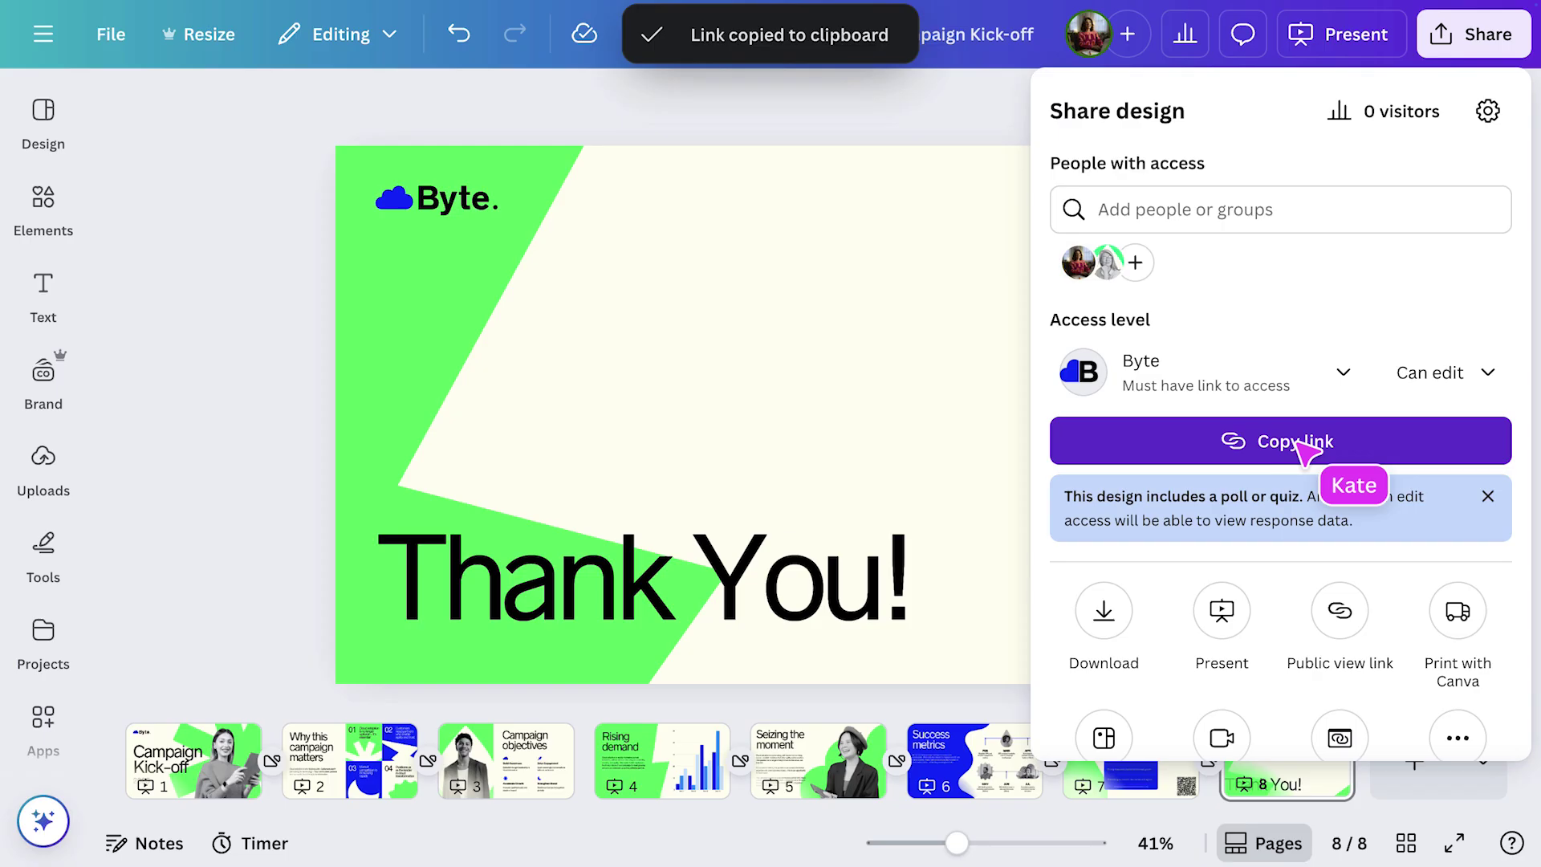
Create a public view-only link so anyone can view the deck without signing in
{"action": "left_click", "coordinate": [1338, 608]}
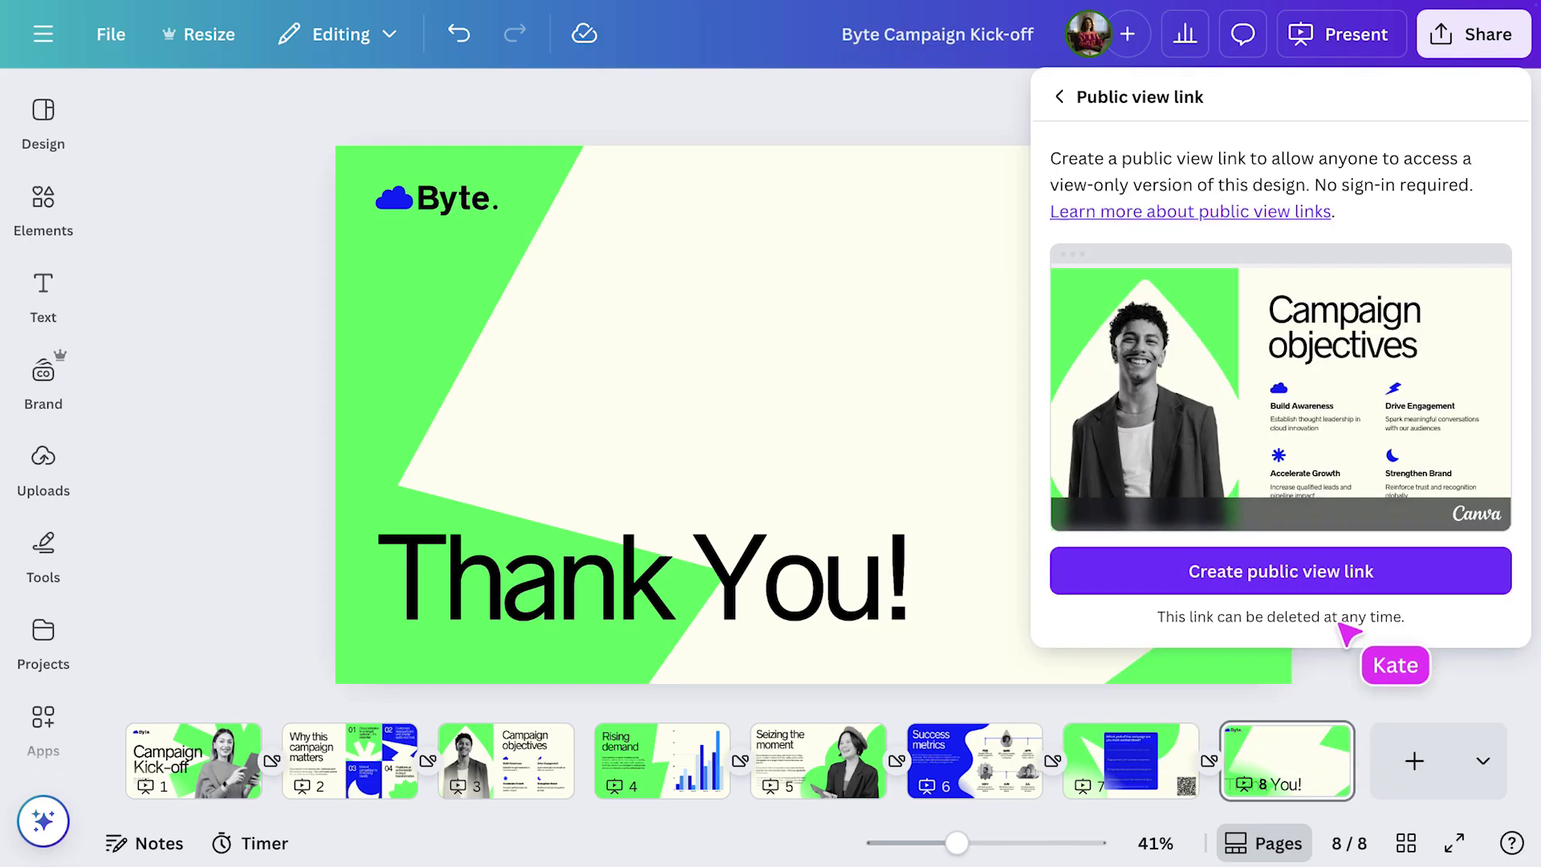
{"action": "left_click", "coordinate": [1306, 586]}
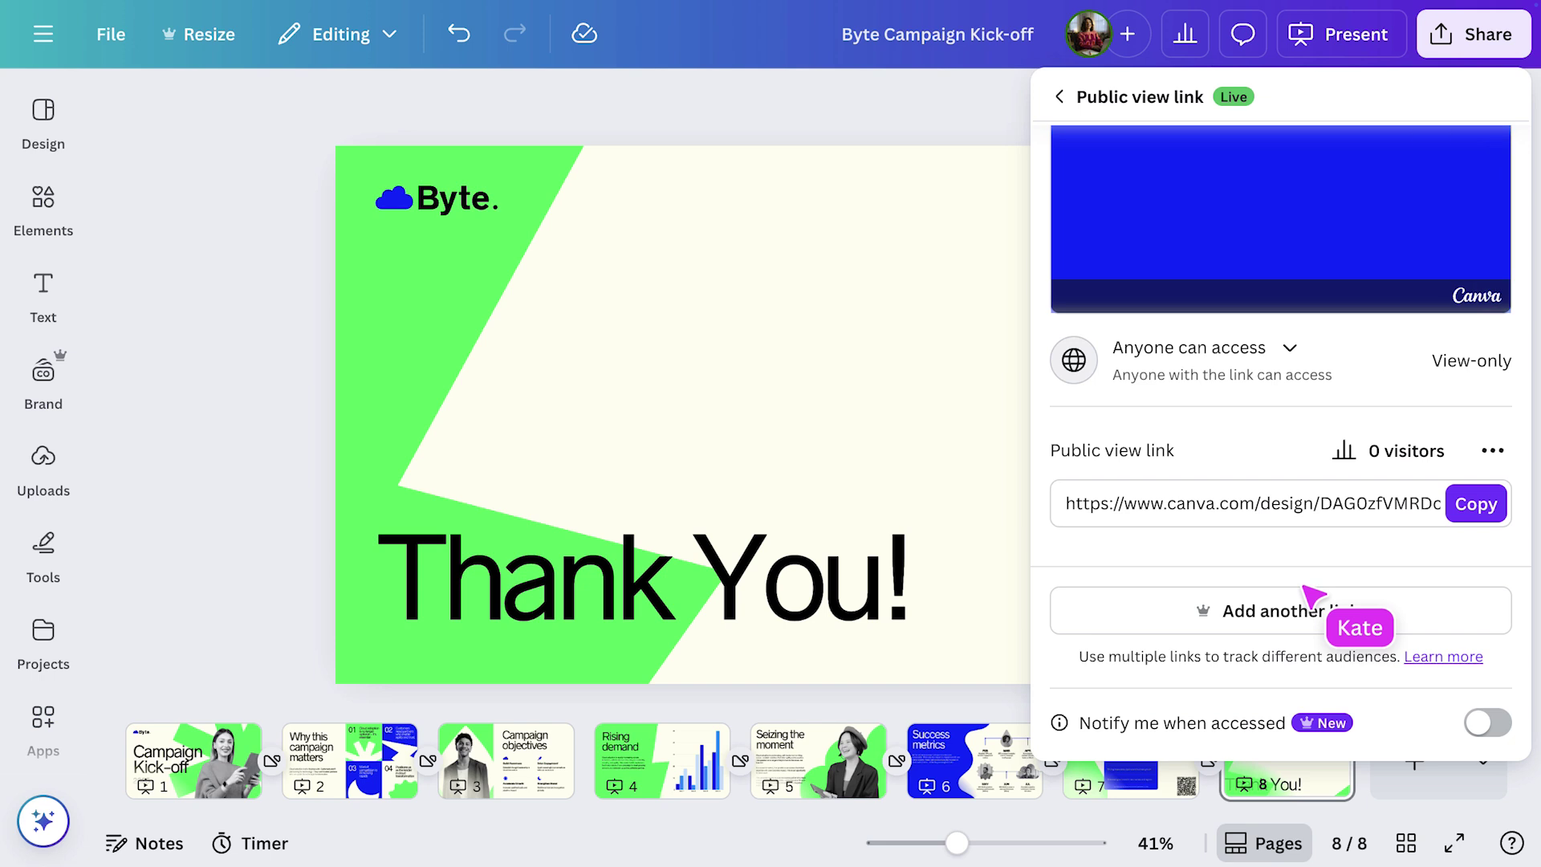
{"action": "left_click", "coordinate": [1059, 97]}
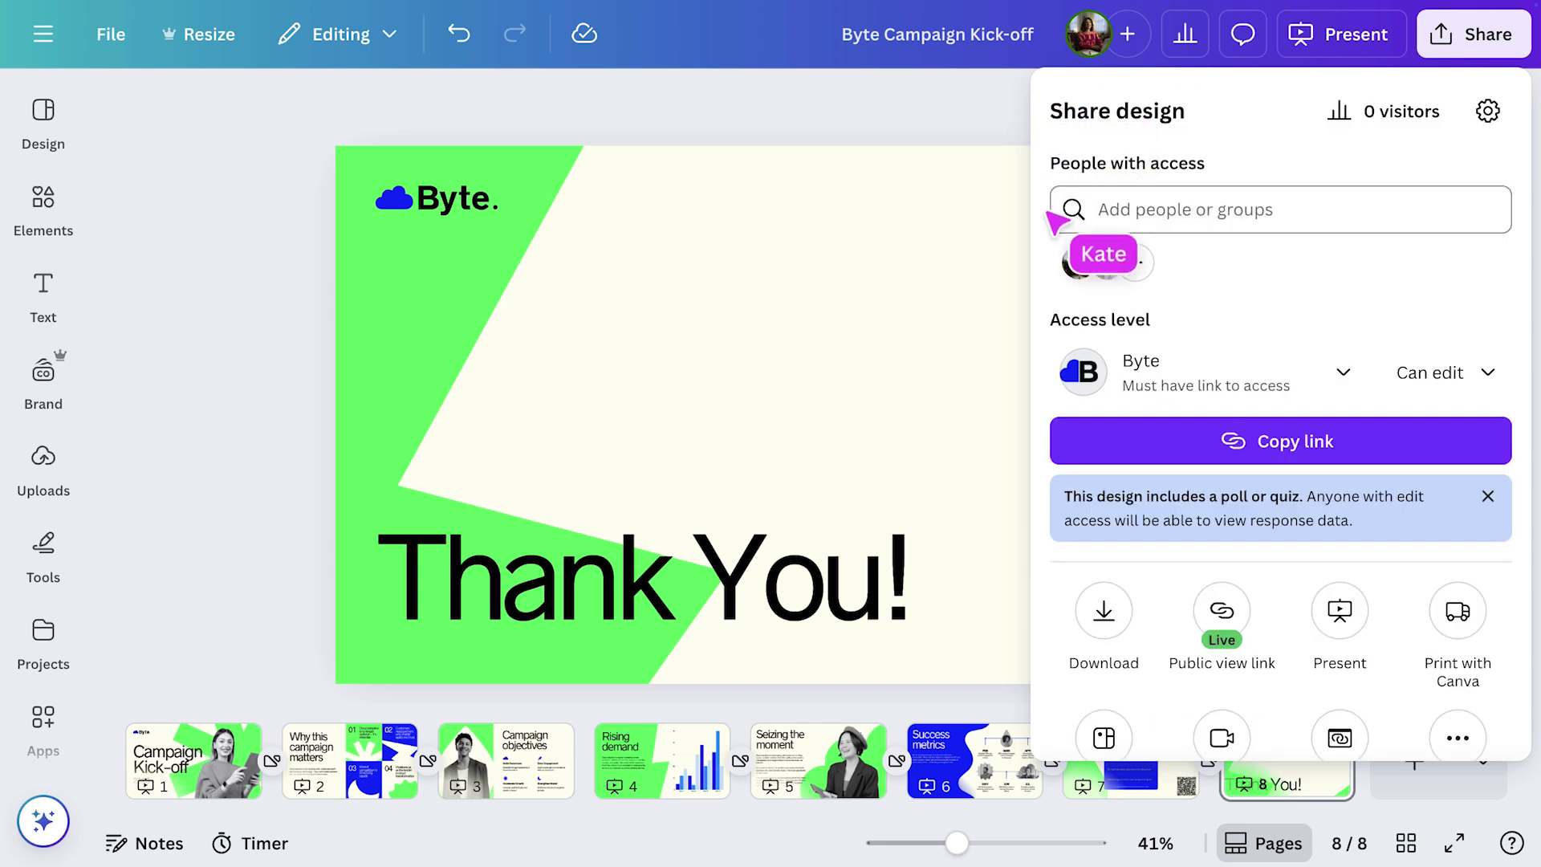
Download pages 1–8 of the deck as a PDF Standard file
{"action": "left_click", "coordinate": [1106, 620]}
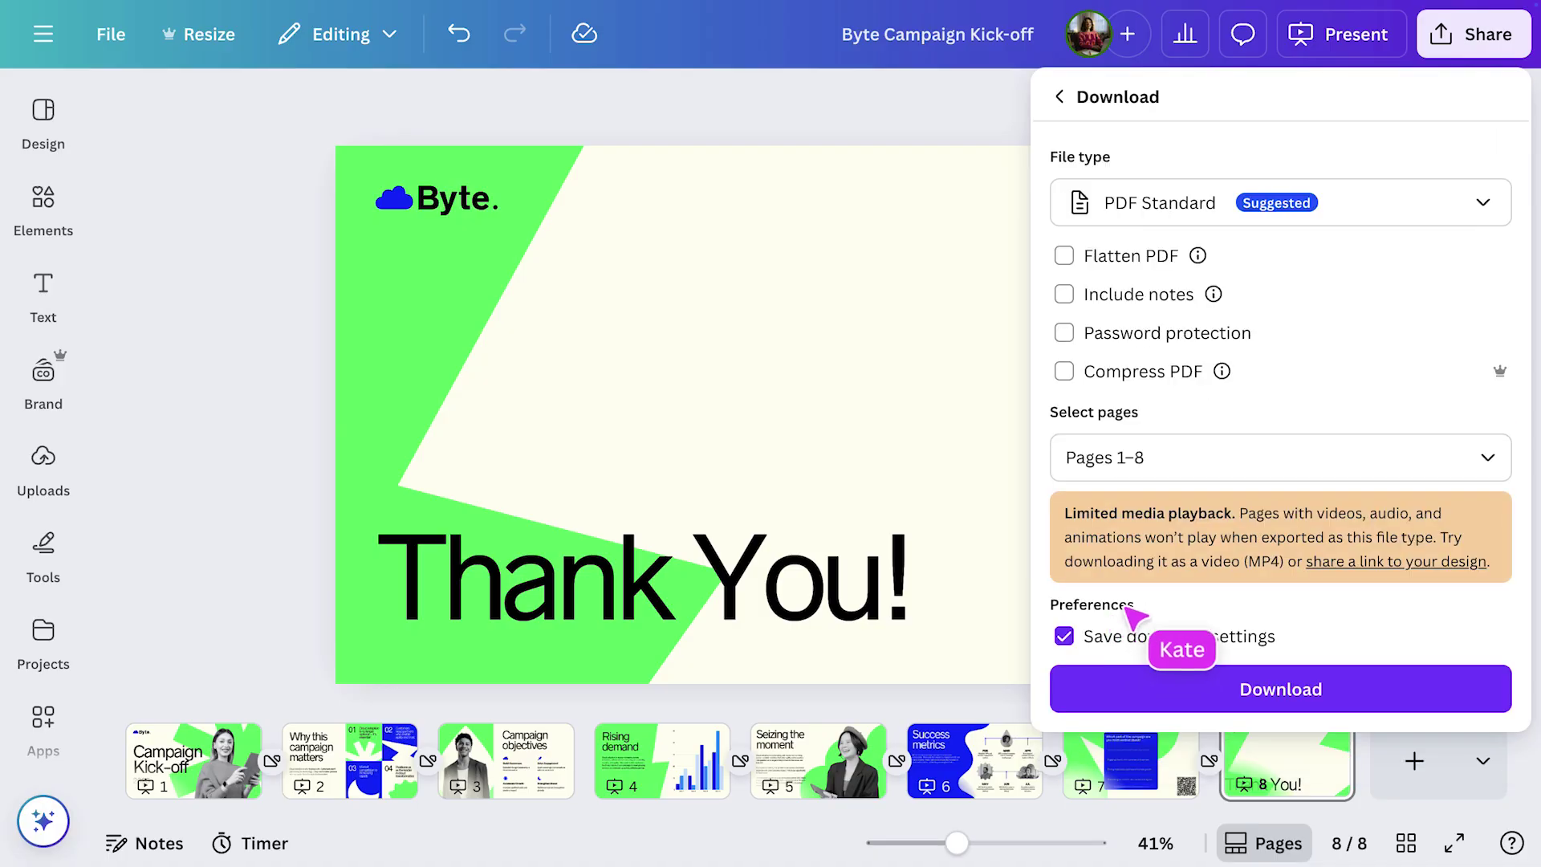
{"action": "left_click", "coordinate": [1348, 210]}
{"action": "left_click", "coordinate": [1352, 293]}
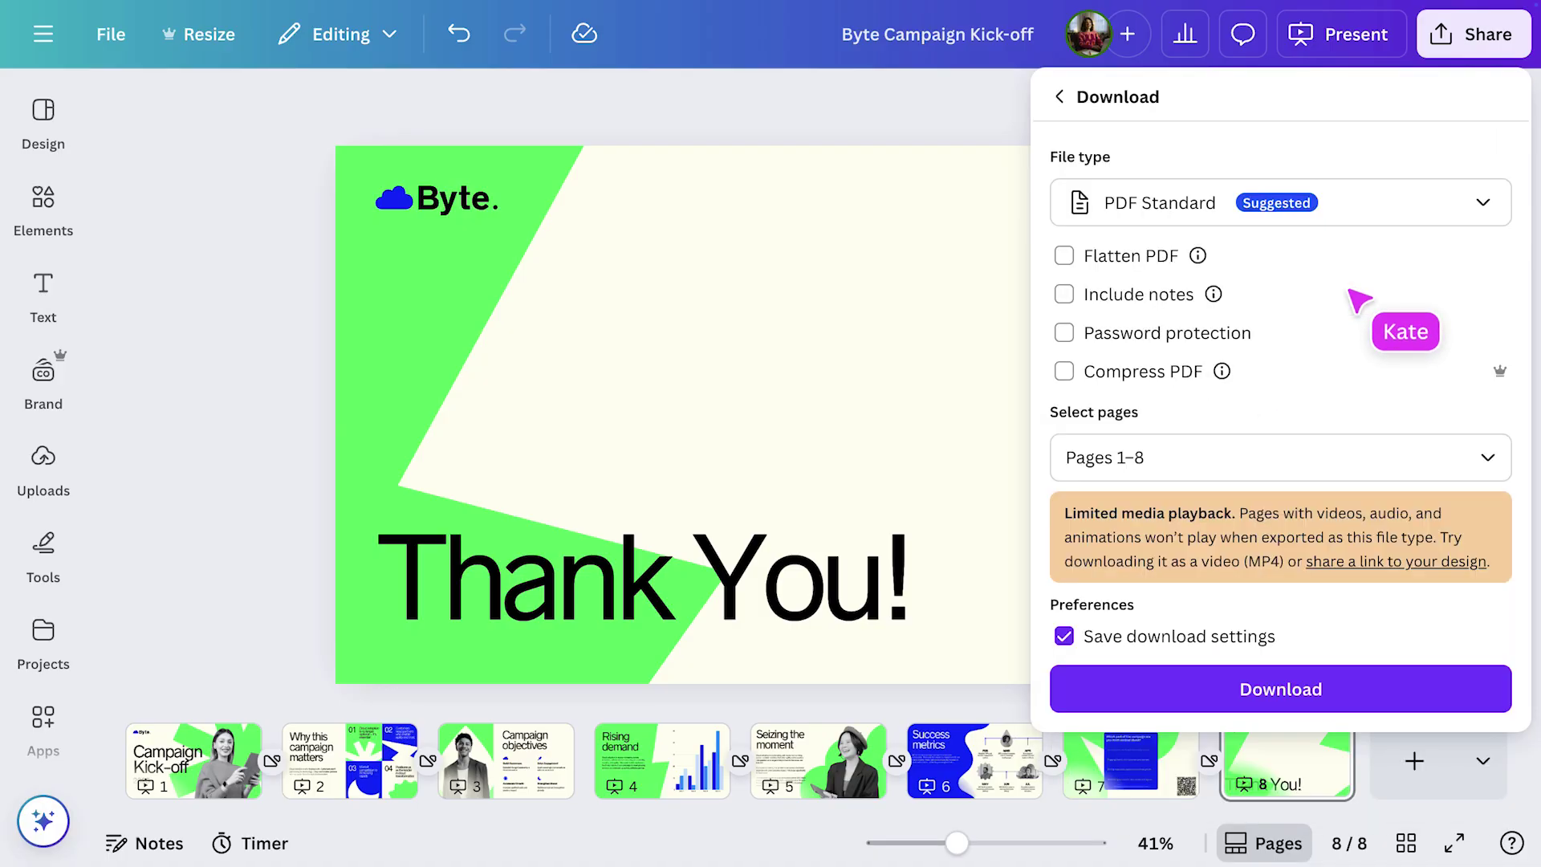
{"action": "left_click", "coordinate": [1332, 696]}
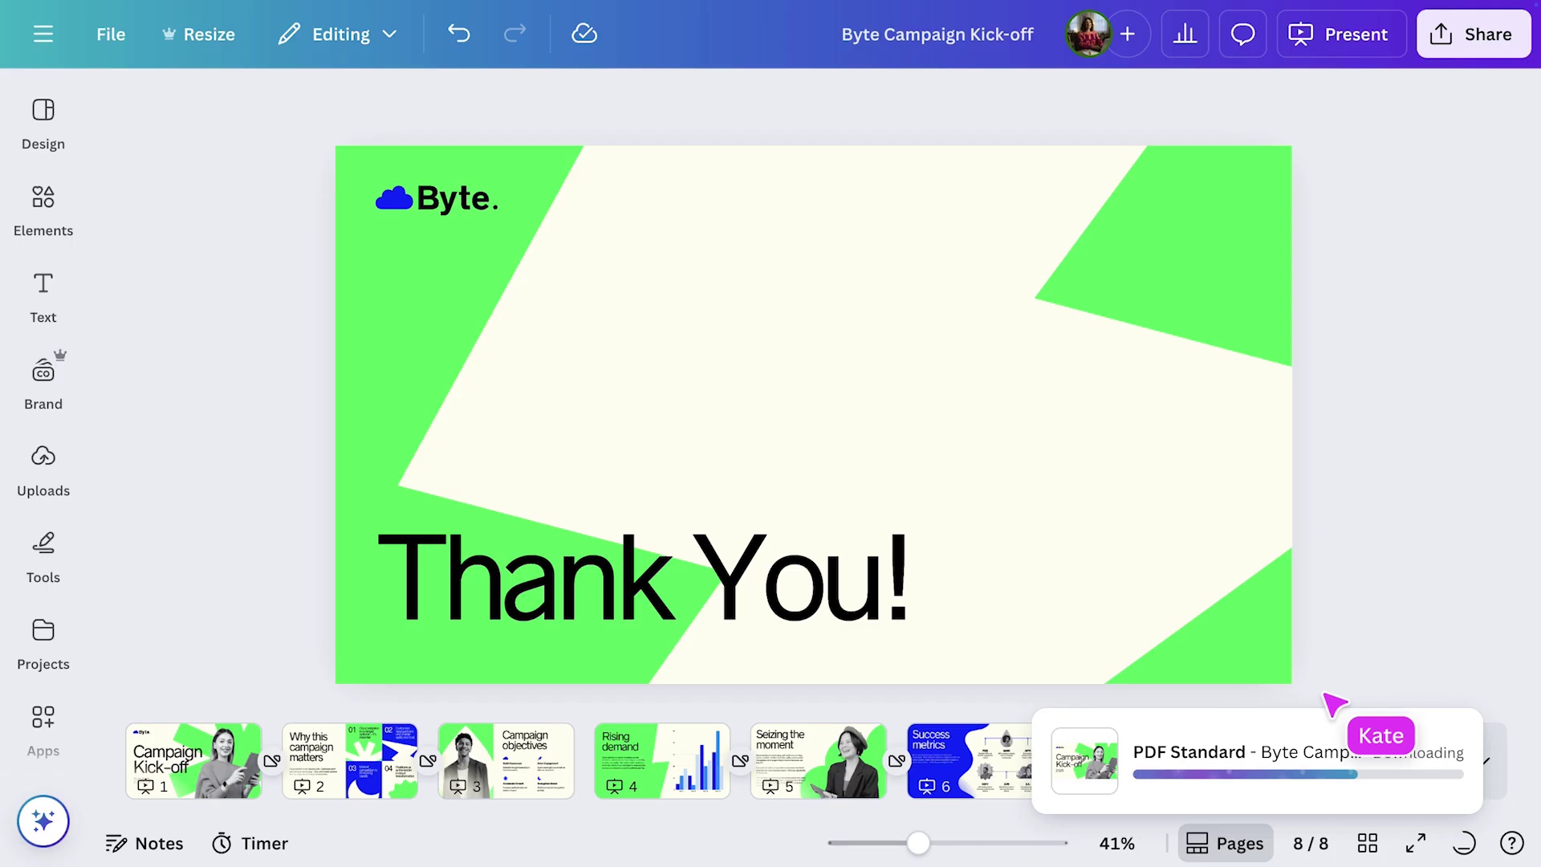